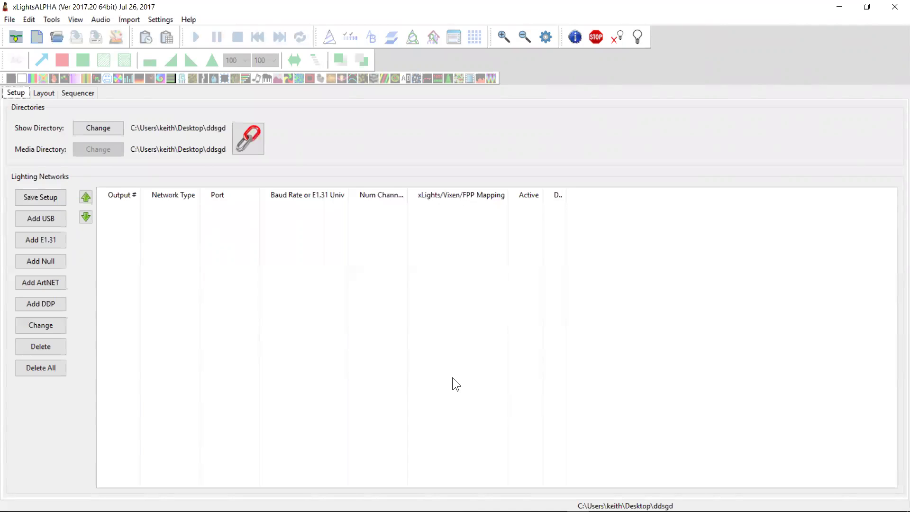
Uncheck AC Lights Toolbar in the View menu to hide those tools.
{"action": "left_click", "coordinate": [75, 20]}
{"action": "left_click", "coordinate": [62, 76]}
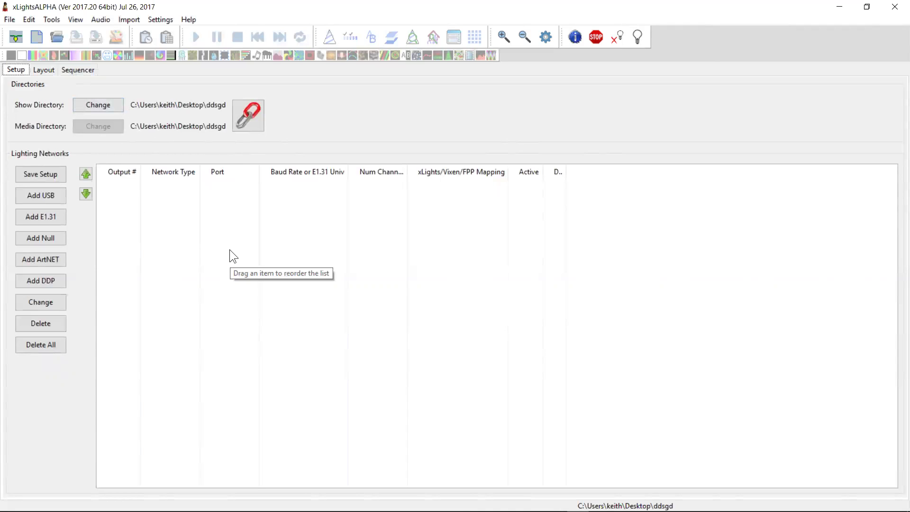
Select the Matrix model, create a new sequence, and enlarge the effect panels.
{"action": "left_click", "coordinate": [43, 70]}
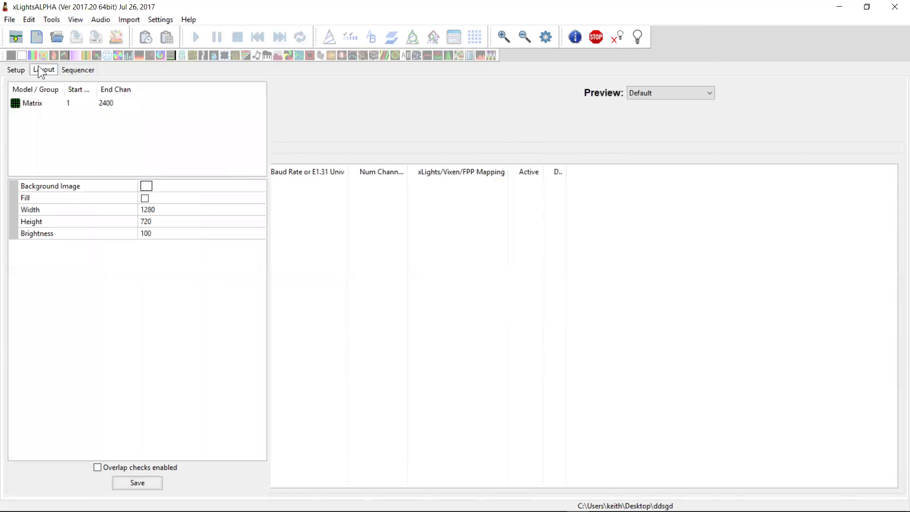
{"action": "left_click", "coordinate": [360, 254]}
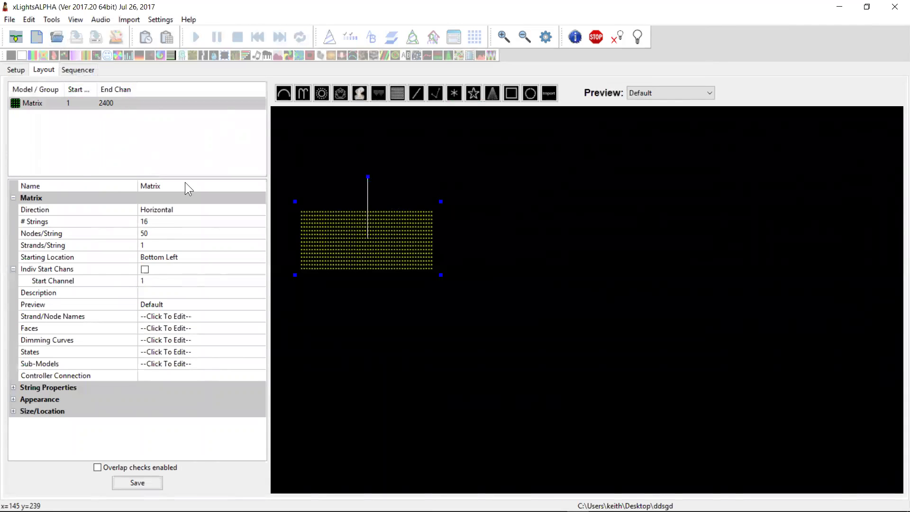
{"action": "left_click", "coordinate": [38, 40]}
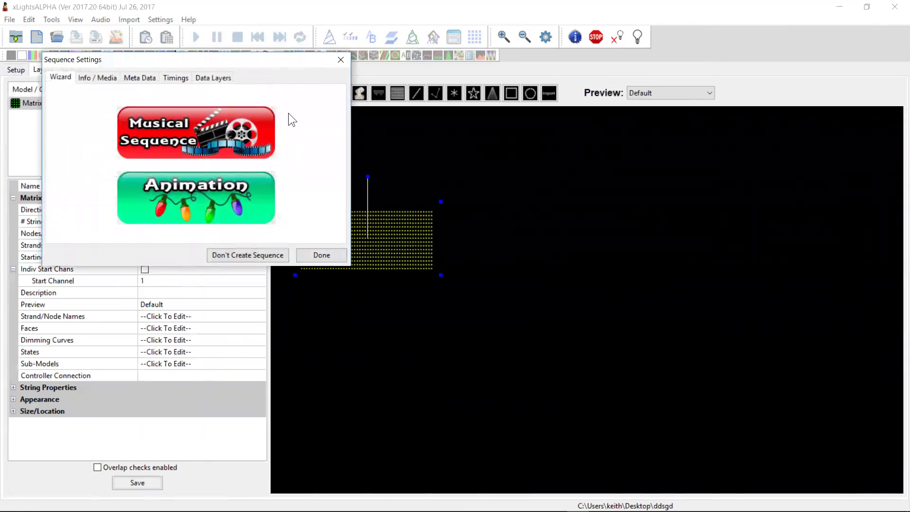
{"action": "left_click", "coordinate": [320, 256]}
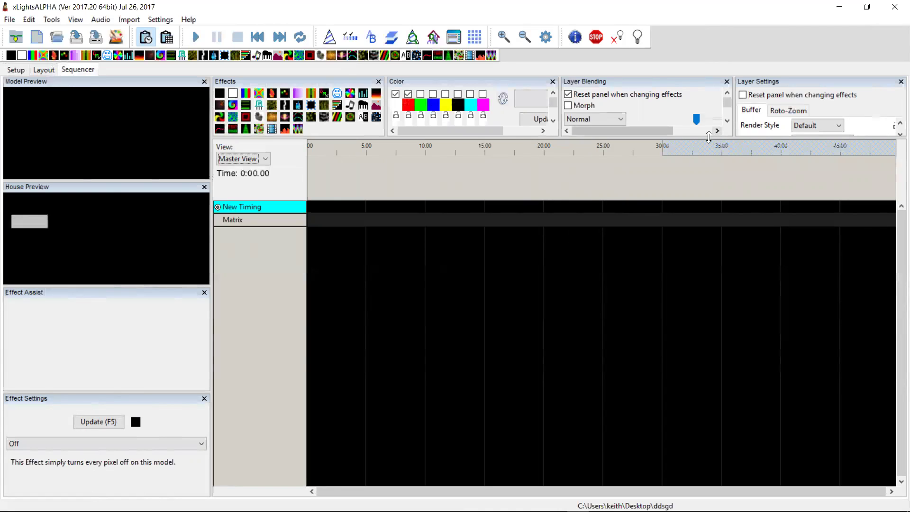
{"action": "left_click_drag", "start_coordinate": [707, 149], "coordinate": [690, 252]}
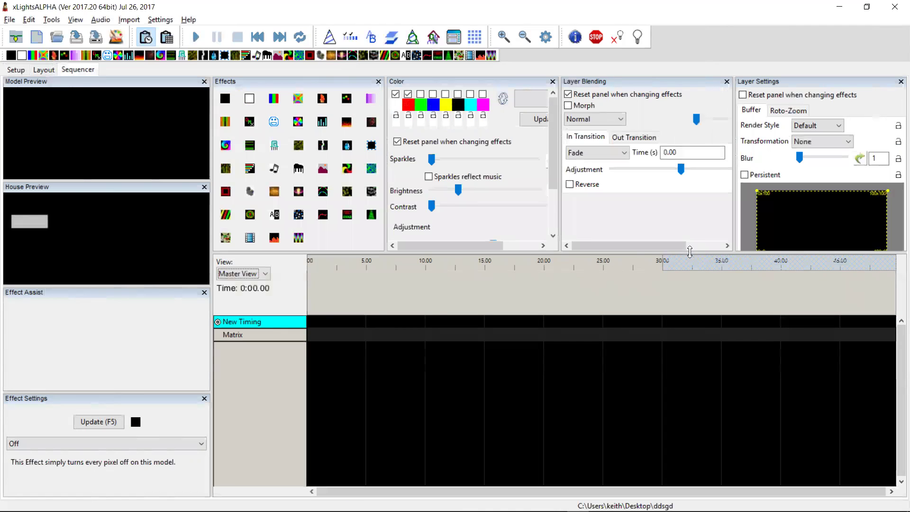
{"action": "key", "text": "alt+Tab"}
{"action": "key", "text": "alt+Tab"}
{"action": "key", "text": "alt+Tab"}
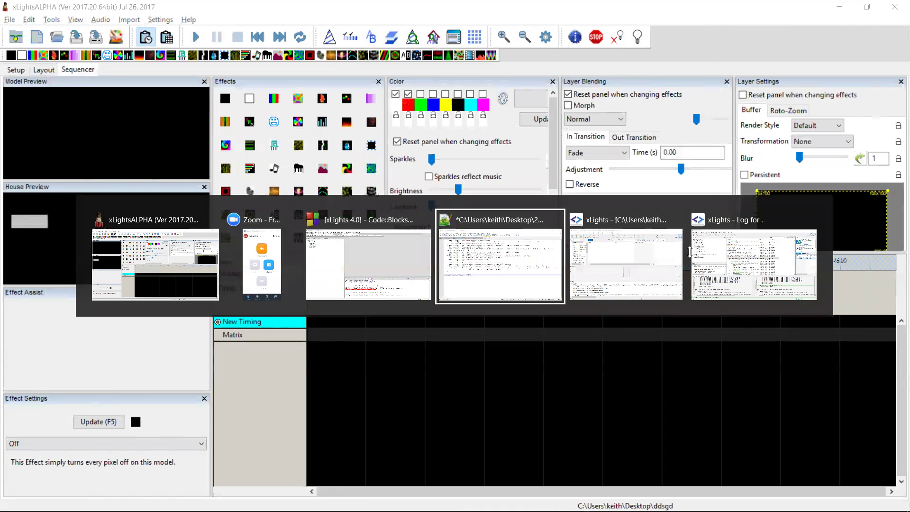
{"action": "key", "text": "Up"}
{"action": "key", "text": "Up"}
{"action": "key", "text": "Up"}
{"action": "key", "text": "Up"}
{"action": "key", "text": "Up"}
{"action": "key", "text": "Up"}
{"action": "key", "text": "Up"}
{"action": "key", "text": "Up"}
{"action": "key", "text": "Up"}
{"action": "key", "text": "Up"}
{"action": "key", "text": "Up"}
{"action": "key", "text": "Up"}
{"action": "key", "text": "Up"}
{"action": "key", "text": "Up"}
{"action": "key", "text": "Up"}
{"action": "key", "text": "Up"}
{"action": "key", "text": "Up"}
{"action": "key", "text": "Up"}
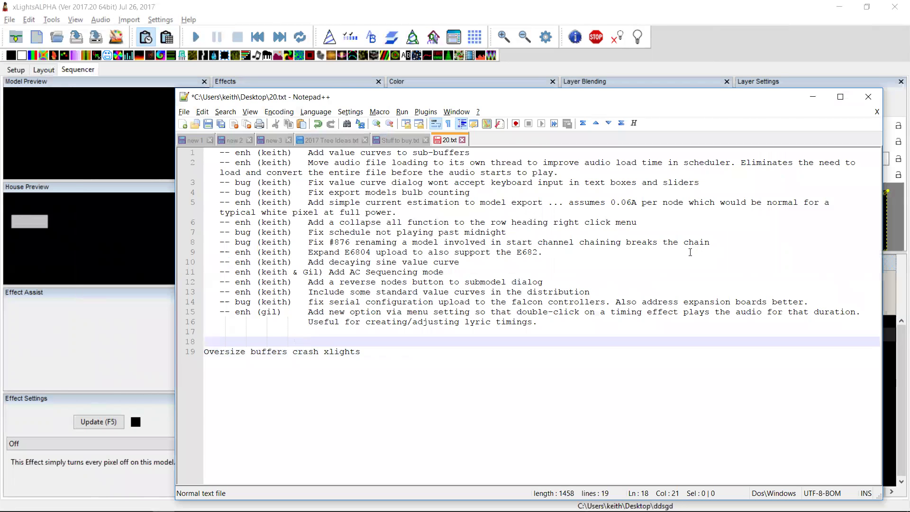
{"action": "key", "text": "Home"}
{"action": "key", "text": "shift+Down"}
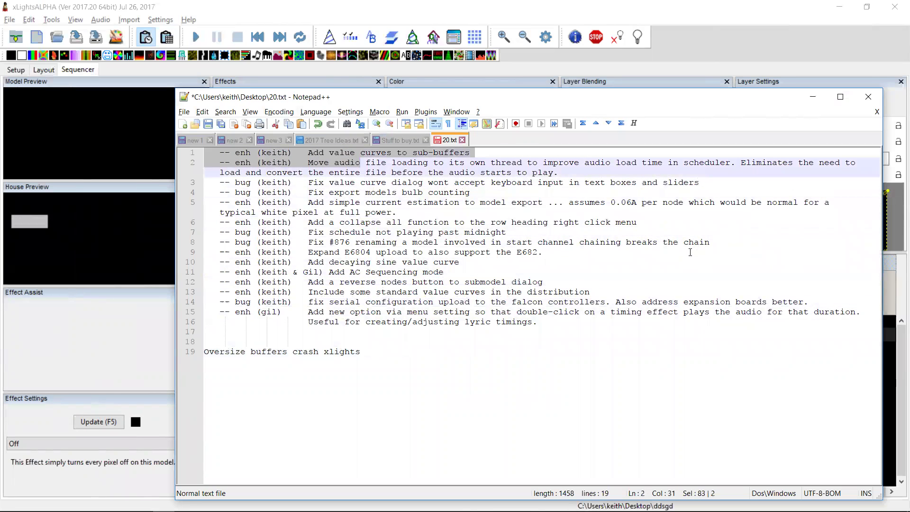
{"action": "key", "text": "shift+Up"}
{"action": "key", "text": "alt+Tab"}
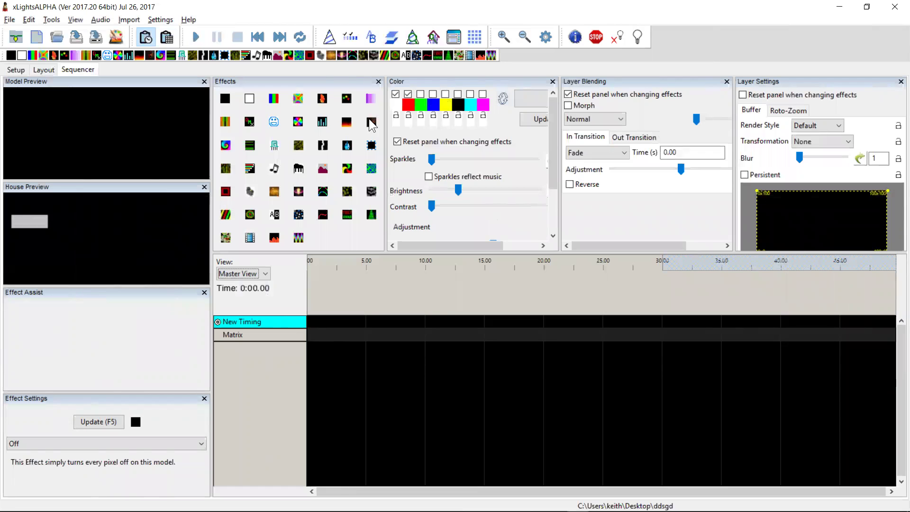
Place a Bars effect on the Matrix row, add green, and set its buffer to Left Half.
{"action": "left_click_drag", "start_coordinate": [276, 99], "coordinate": [418, 334]}
{"action": "left_click", "coordinate": [421, 94]}
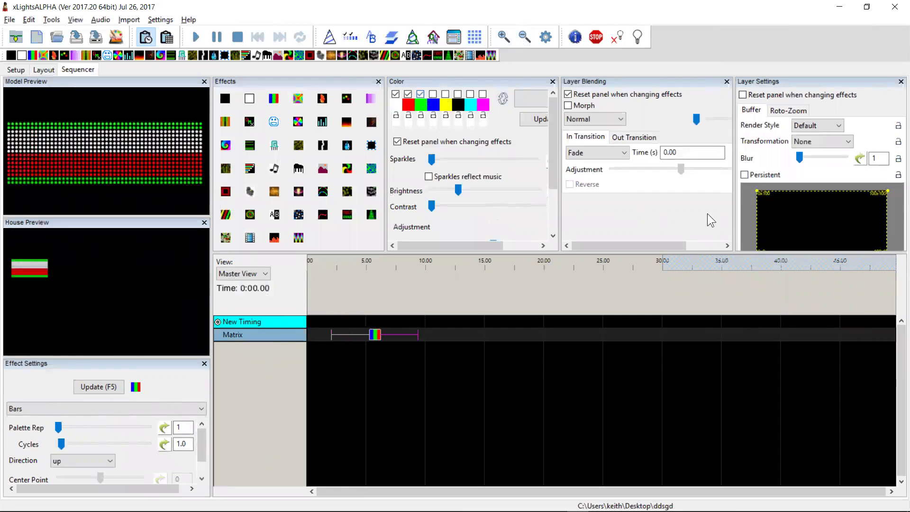
{"action": "right_click", "coordinate": [809, 216]}
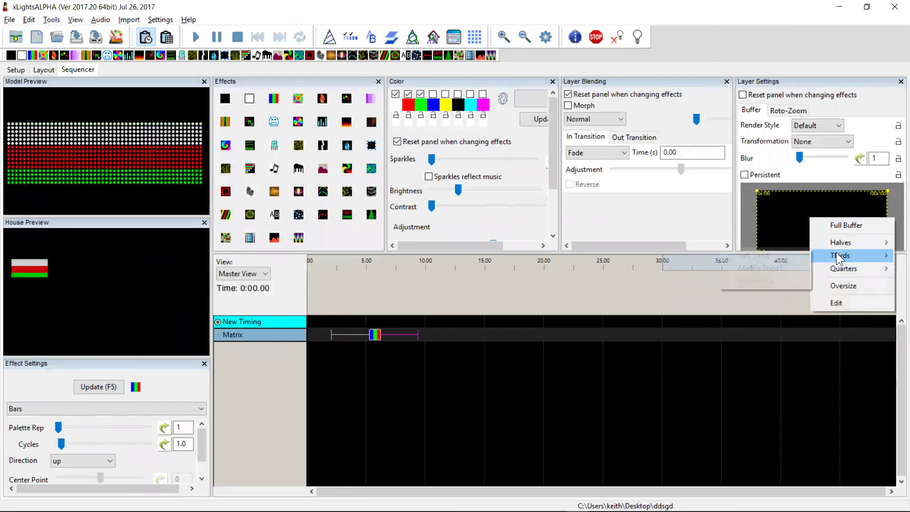
{"action": "mouse_move", "coordinate": [842, 244]}
{"action": "left_click", "coordinate": [780, 265]}
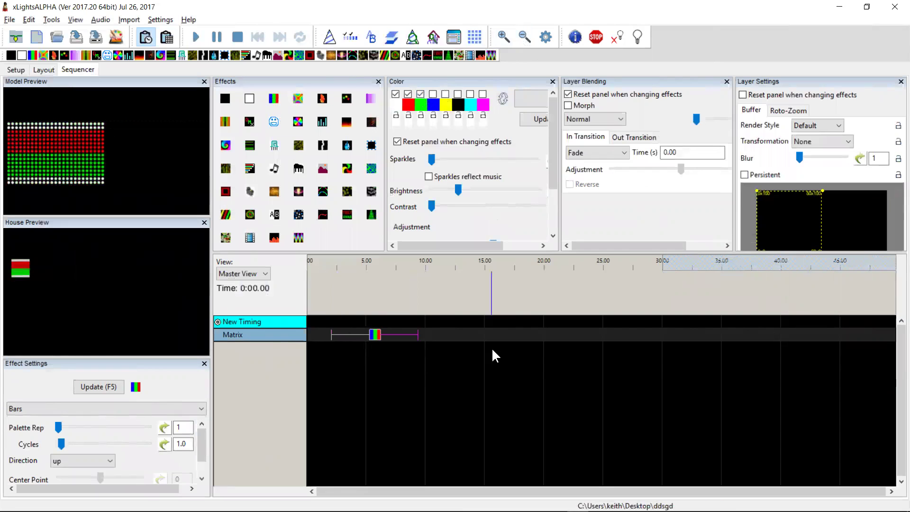
{"action": "right_click", "coordinate": [837, 218]}
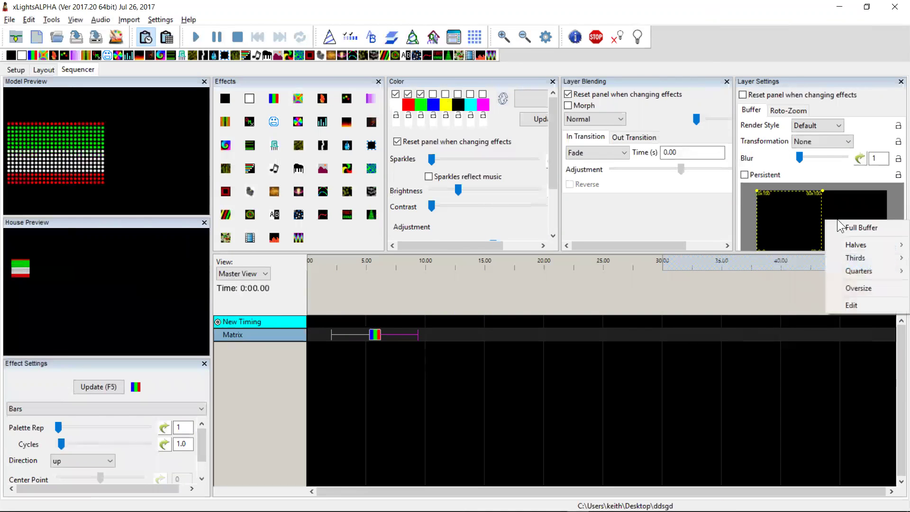
Edit the Bars effect's custom buffer size, changing Right from 50 to 75.
{"action": "left_click", "coordinate": [851, 300]}
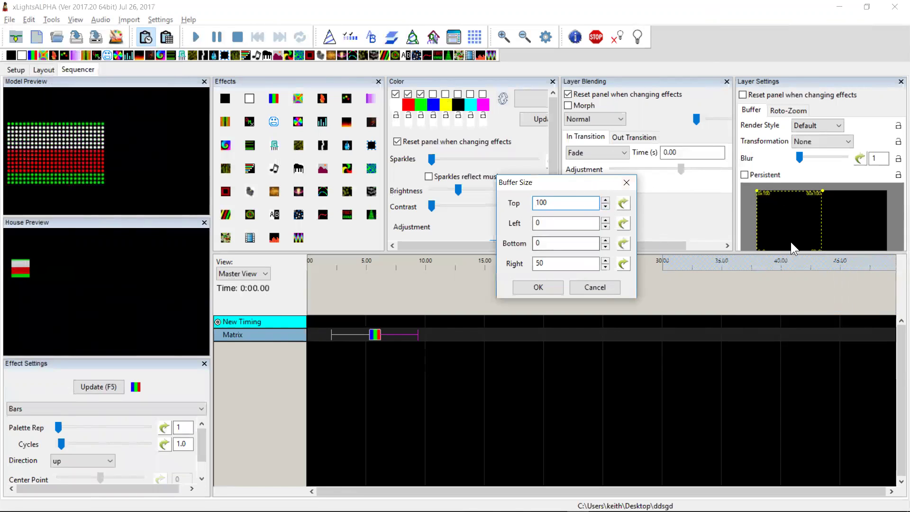
{"action": "left_click", "coordinate": [570, 265]}
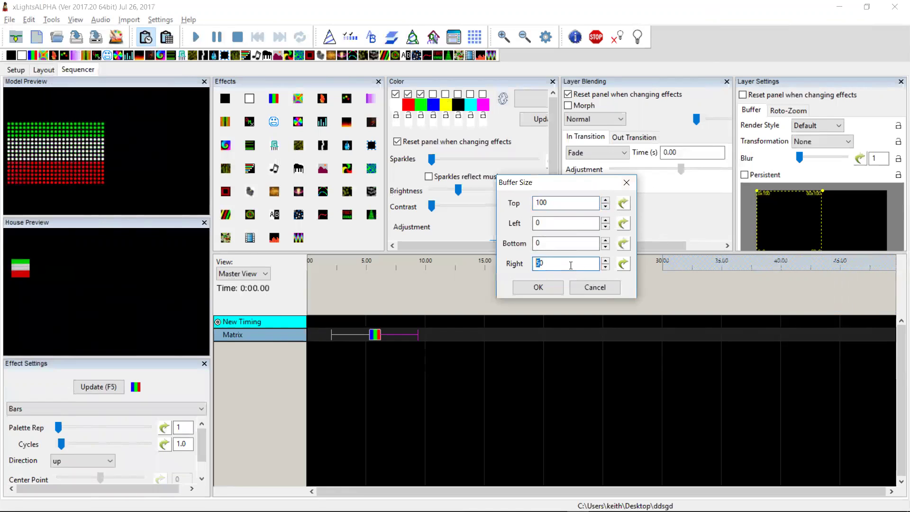
{"action": "key", "text": "Delete"}
{"action": "key", "text": "BackSpace"}
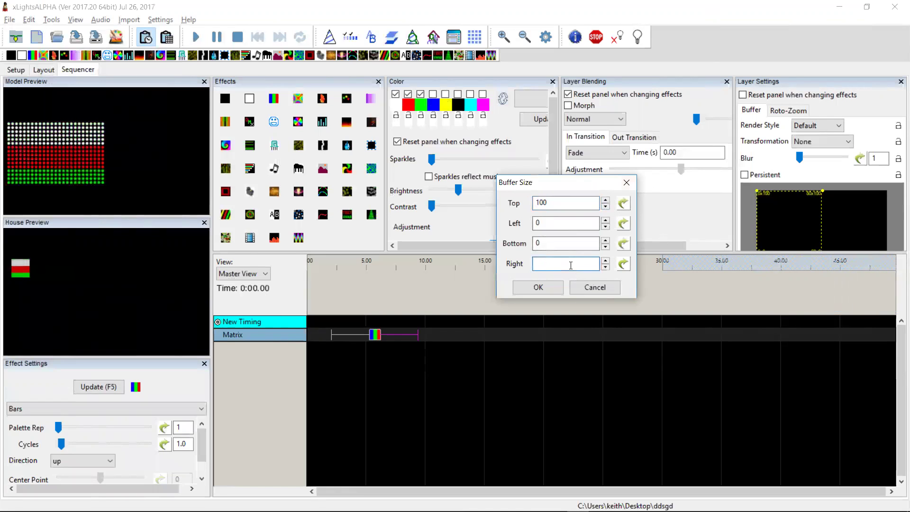
{"action": "type", "text": "75"}
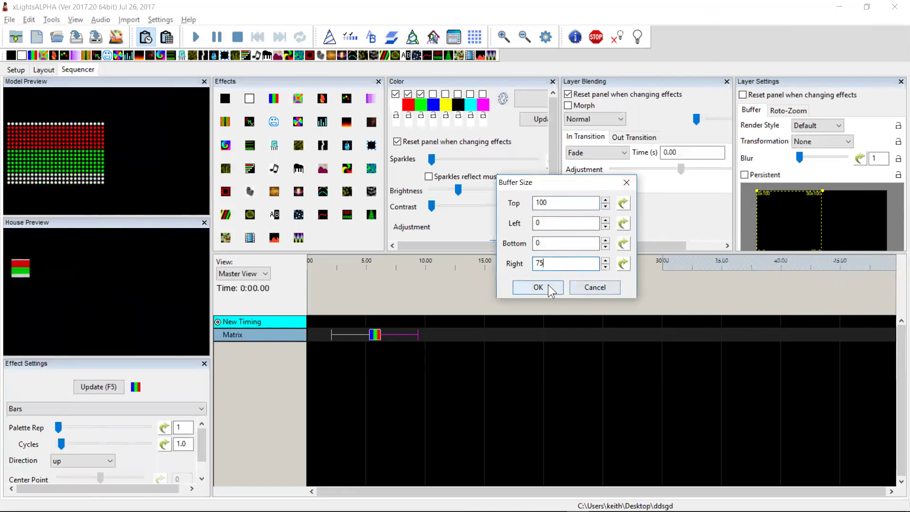
{"action": "left_click", "coordinate": [548, 285]}
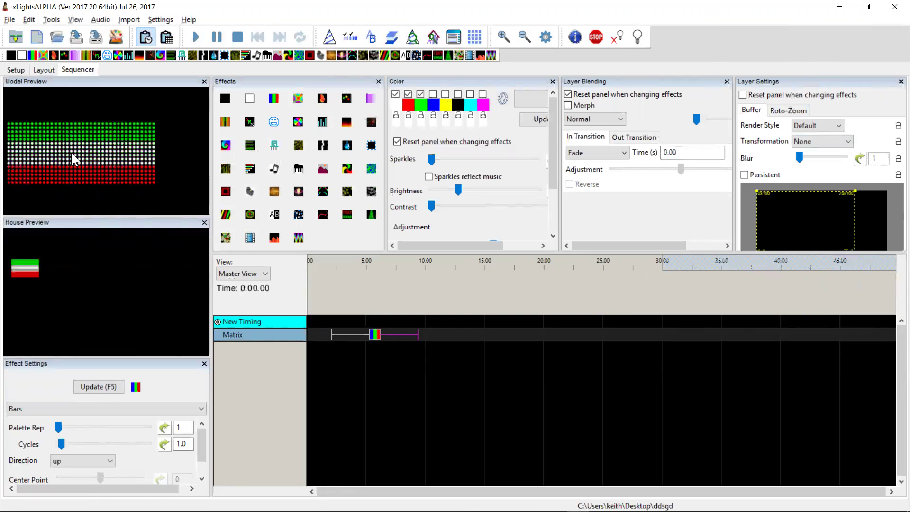
Reopen the custom buffer size editor and select the Right value of 75.
{"action": "right_click", "coordinate": [813, 219]}
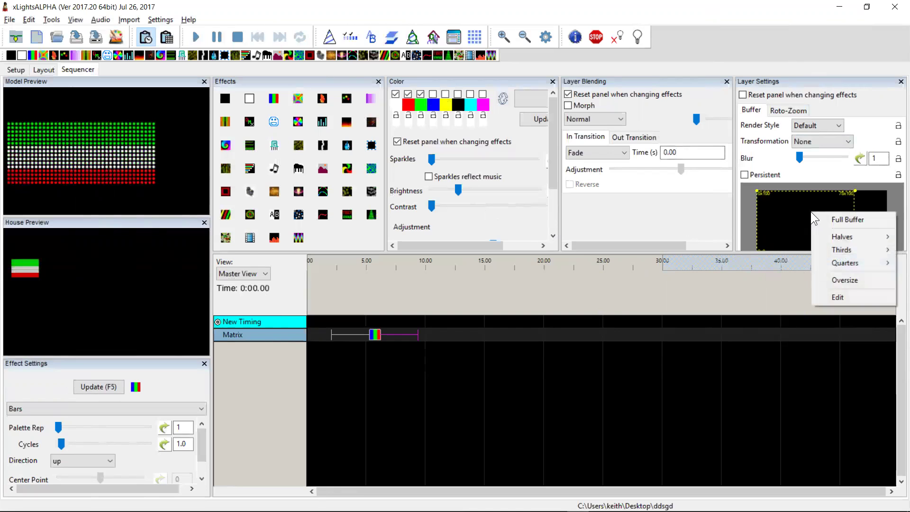
{"action": "left_click", "coordinate": [842, 299]}
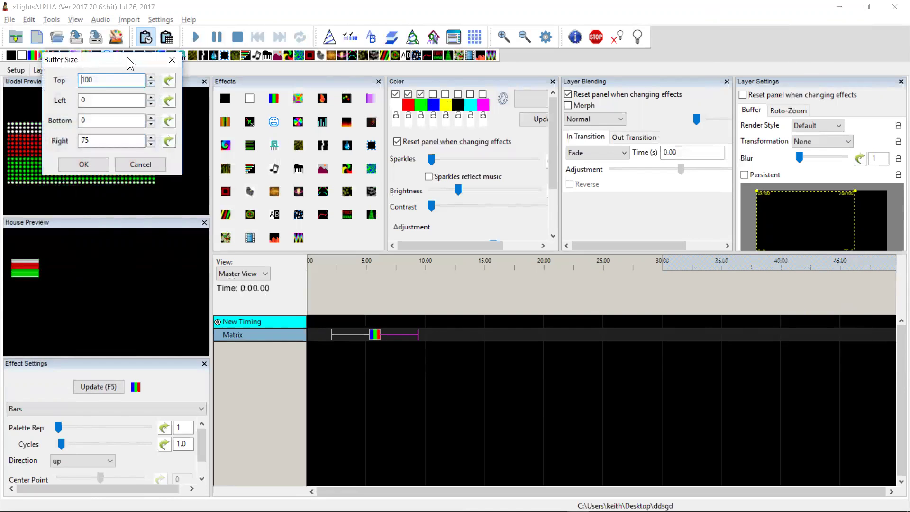
{"action": "left_click_drag", "start_coordinate": [127, 57], "coordinate": [497, 197]}
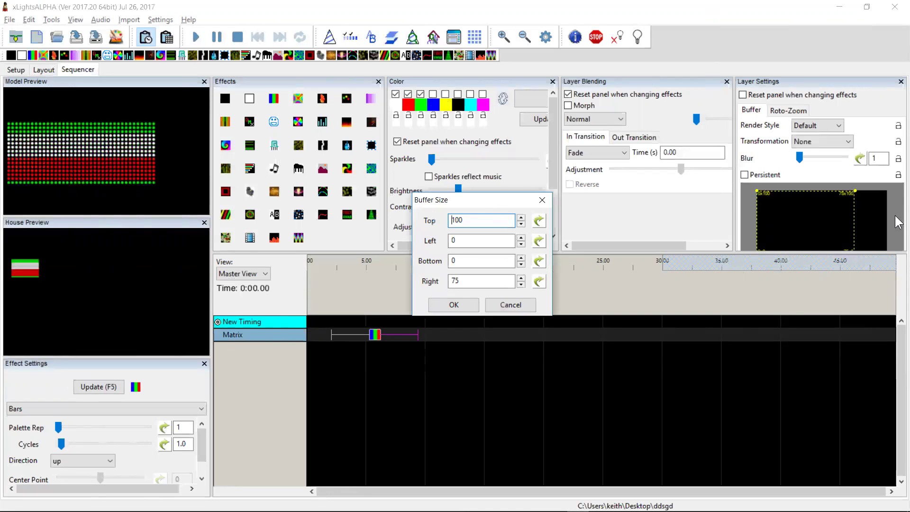
{"action": "left_click", "coordinate": [469, 281]}
{"action": "double_click", "coordinate": [464, 284]}
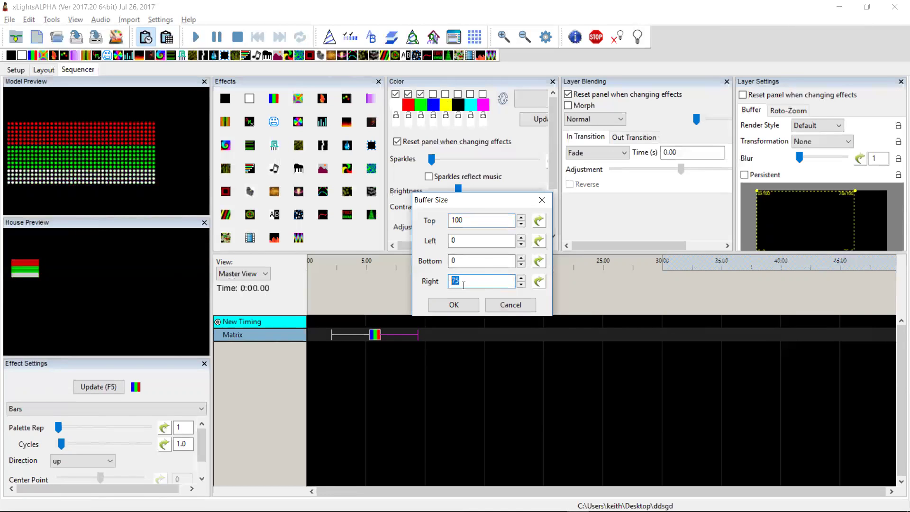
Give the Right edge a Ramp value curve from 33 to 67 and confirm.
{"action": "left_click", "coordinate": [539, 282]}
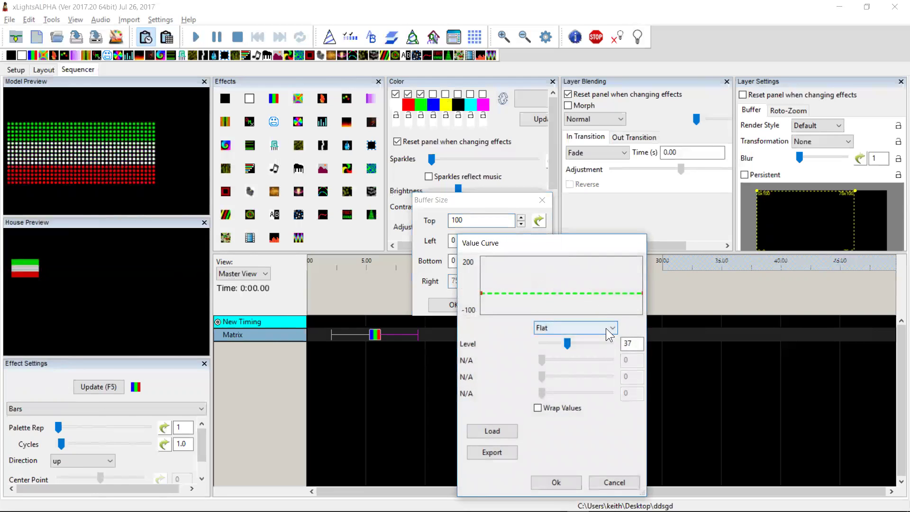
{"action": "left_click", "coordinate": [606, 329]}
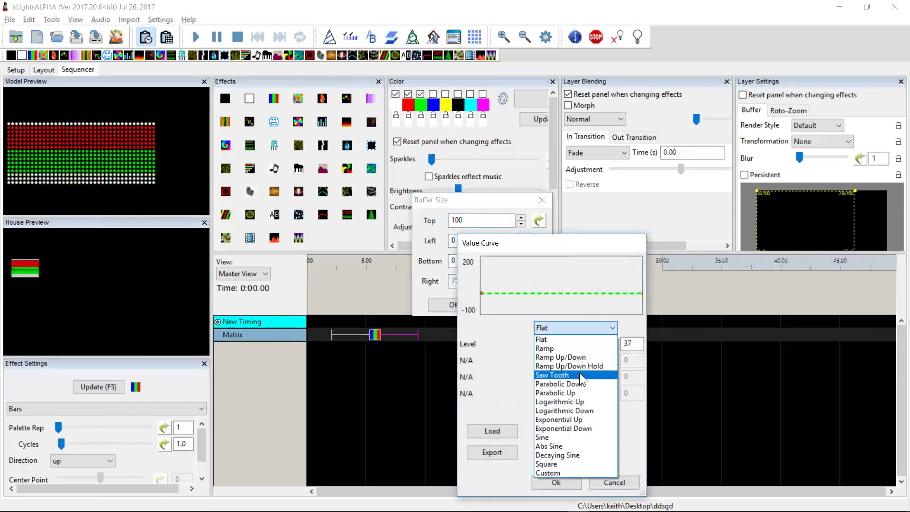
{"action": "left_click", "coordinate": [569, 346]}
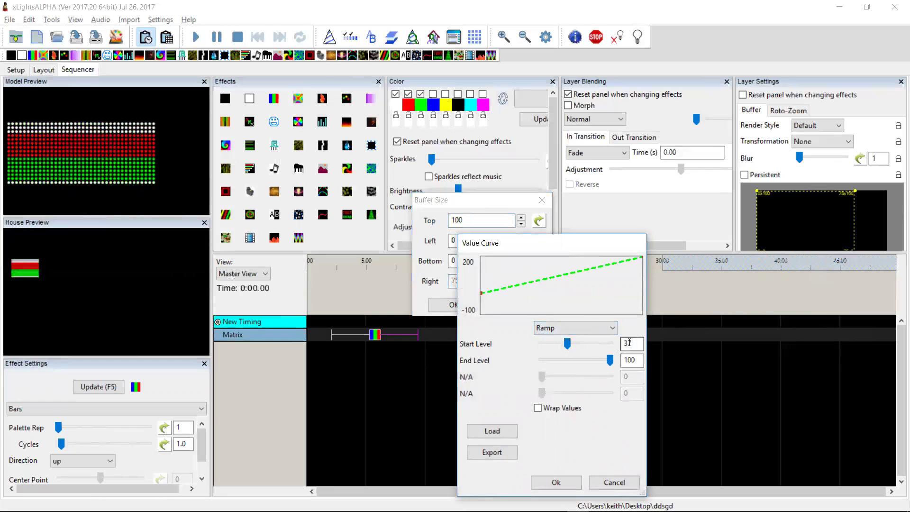
{"action": "left_click_drag", "start_coordinate": [637, 343], "coordinate": [611, 345]}
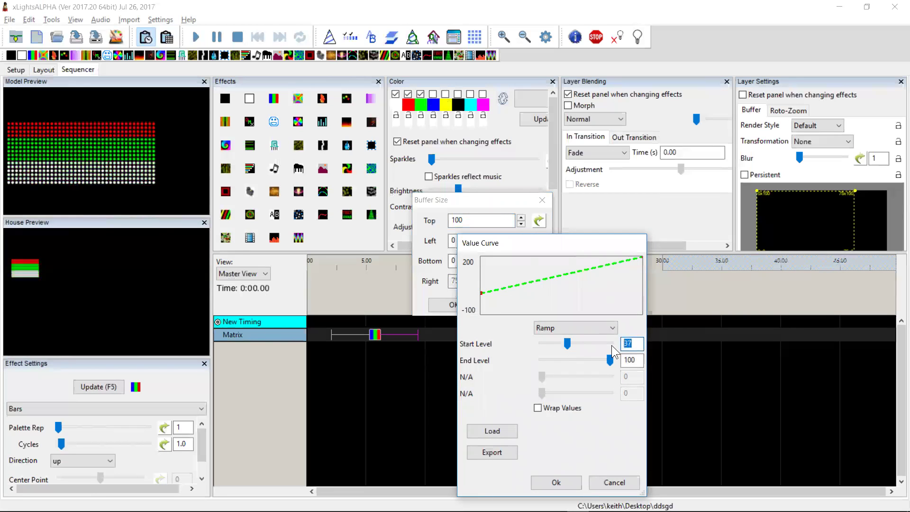
{"action": "type", "text": "33"}
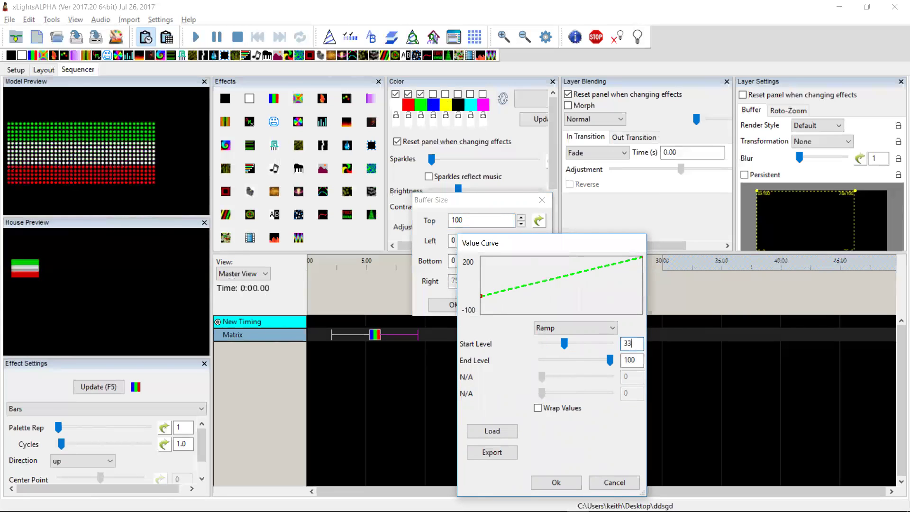
{"action": "key", "text": "Tab"}
{"action": "key", "text": "Tab"}
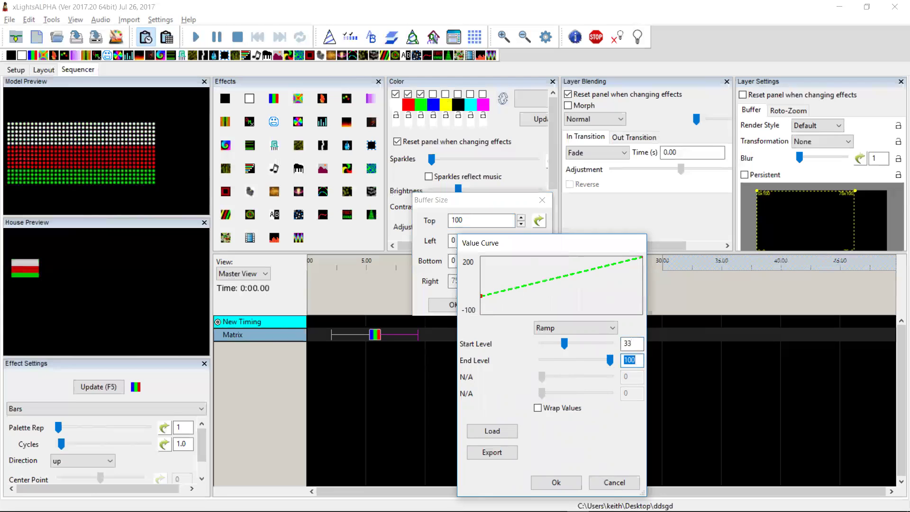
{"action": "type", "text": "67"}
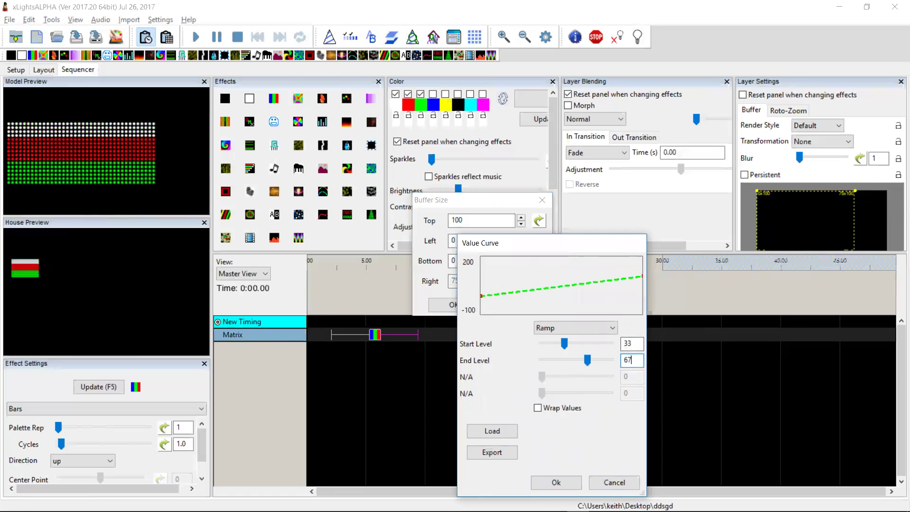
{"action": "left_click", "coordinate": [557, 481]}
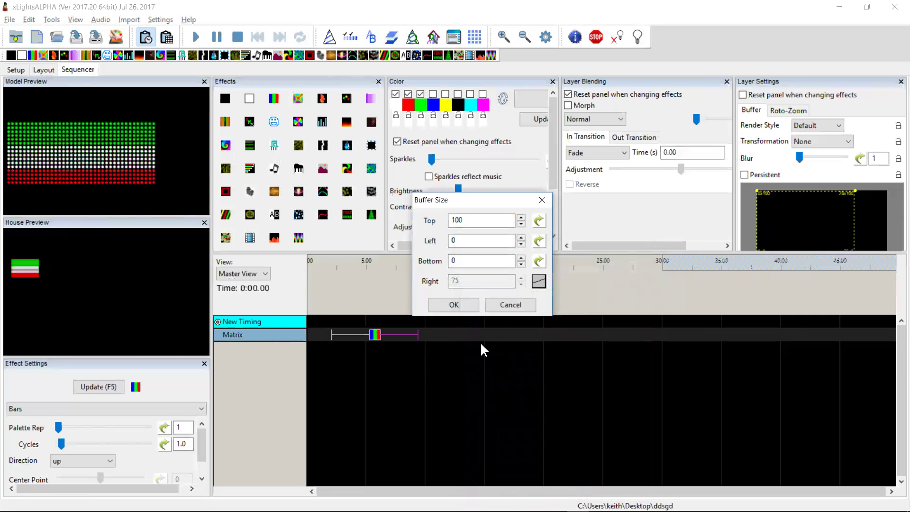
{"action": "left_click", "coordinate": [456, 307]}
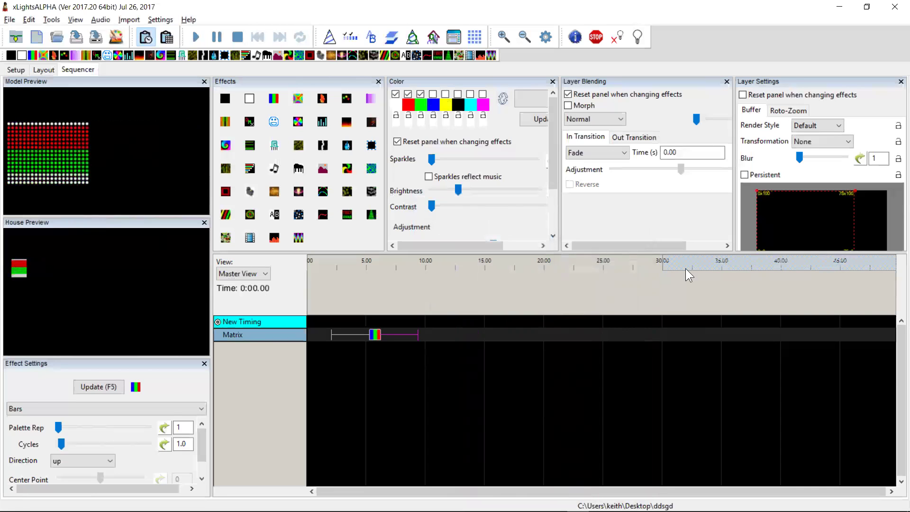
Attach a Ramp value curve to the buffer's Left edge.
{"action": "right_click", "coordinate": [797, 212]}
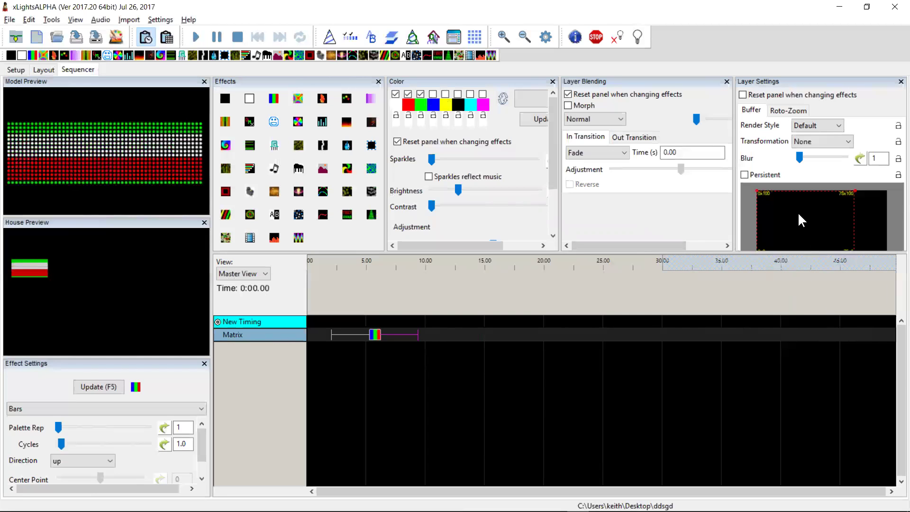
{"action": "left_click", "coordinate": [835, 298]}
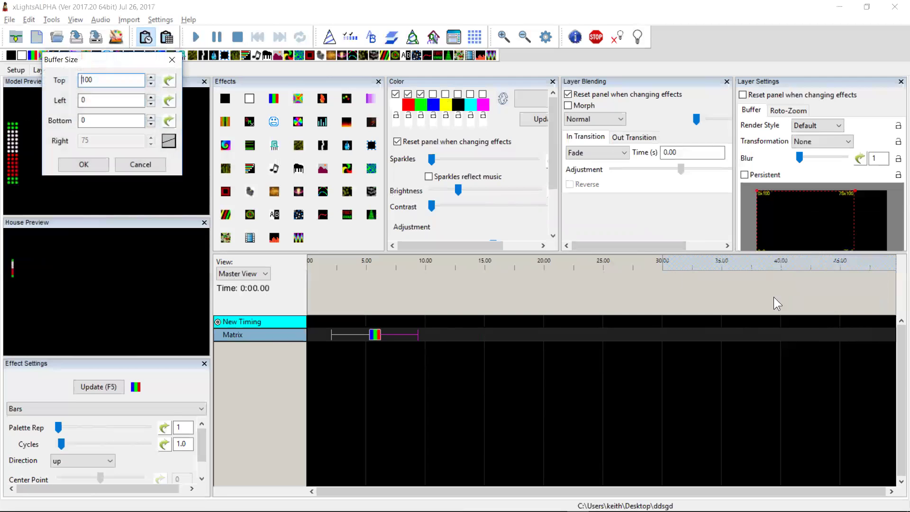
{"action": "left_click", "coordinate": [170, 100]}
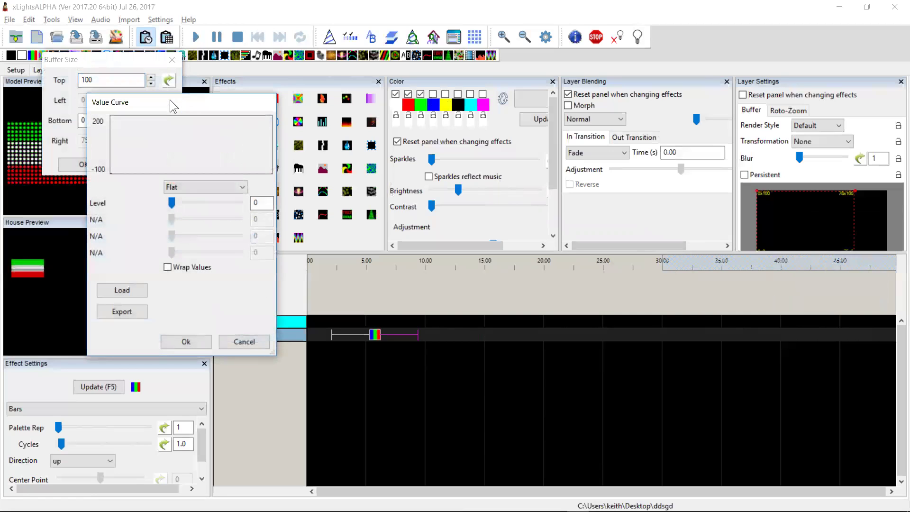
{"action": "left_click", "coordinate": [189, 187]}
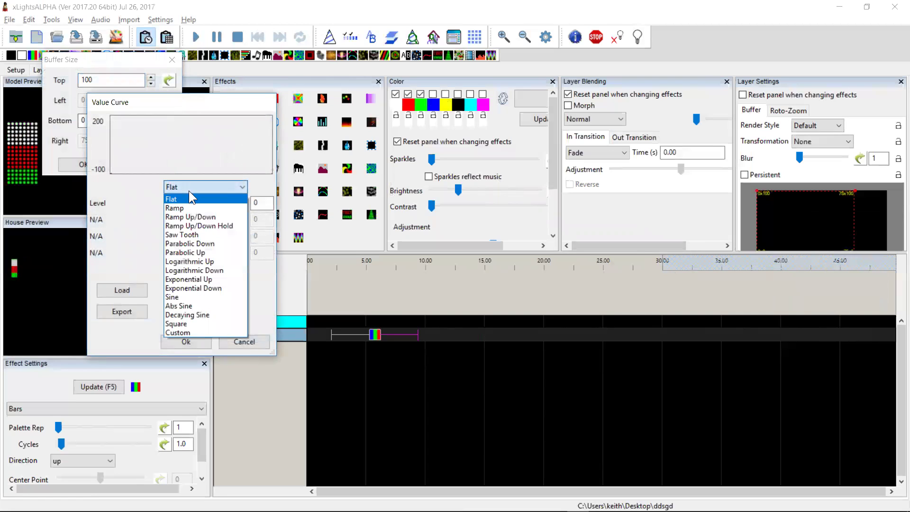
{"action": "left_click", "coordinate": [191, 208]}
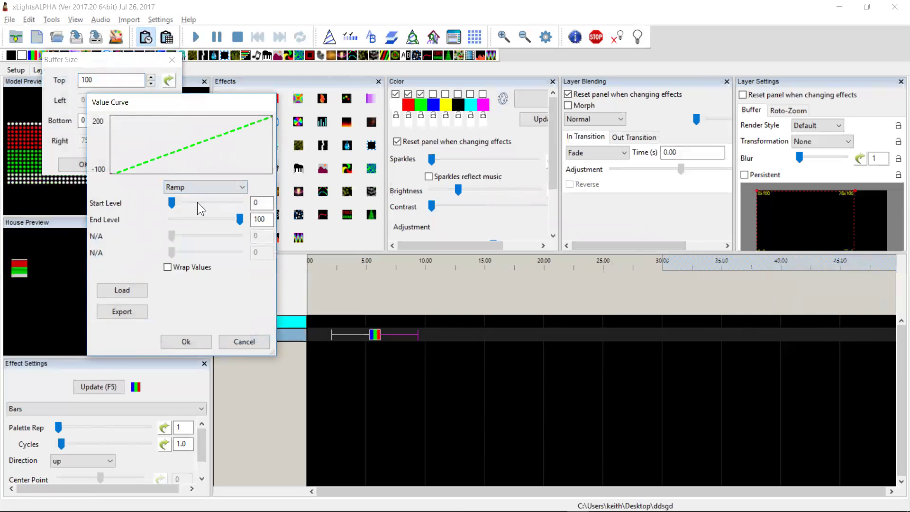
Set the Left ramp's End Level to 33, then replace Bars with a Video effect.
{"action": "key", "text": "Tab"}
{"action": "key", "text": "Tab"}
{"action": "key", "text": "Tab"}
{"action": "key", "text": "Tab"}
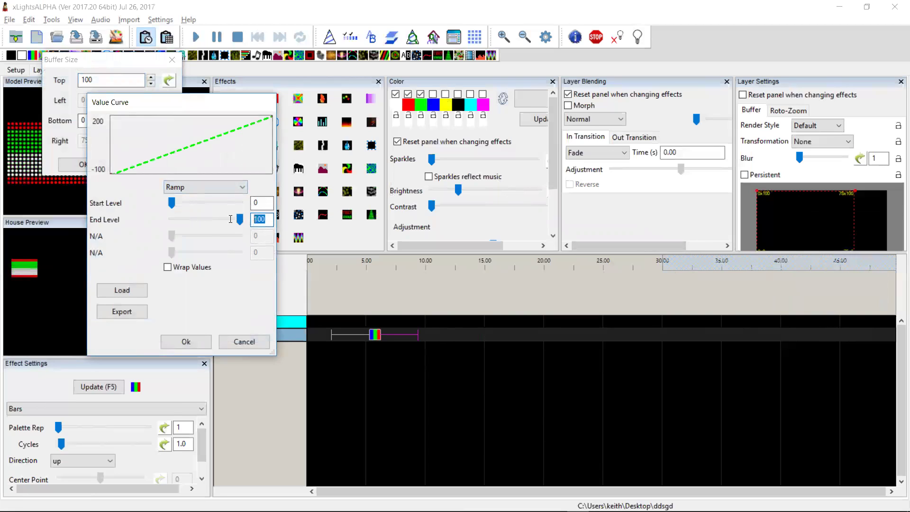
{"action": "type", "text": "33"}
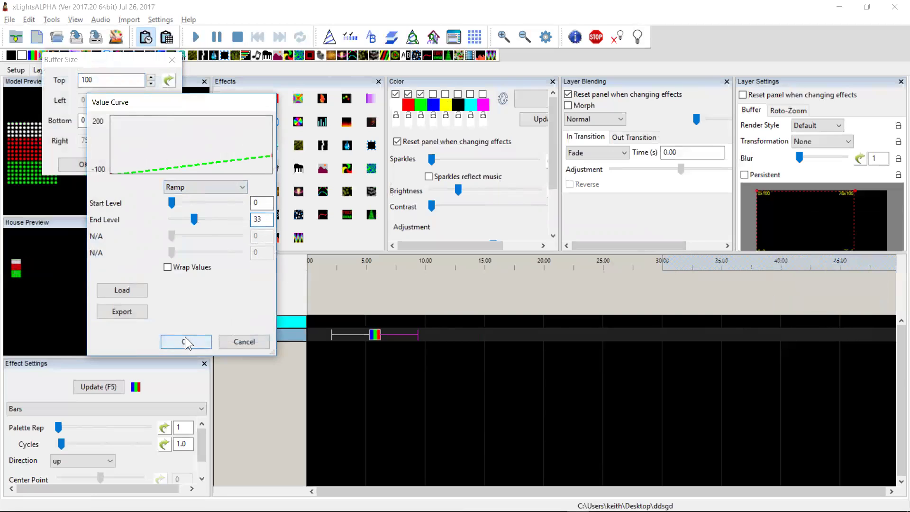
{"action": "left_click", "coordinate": [185, 338]}
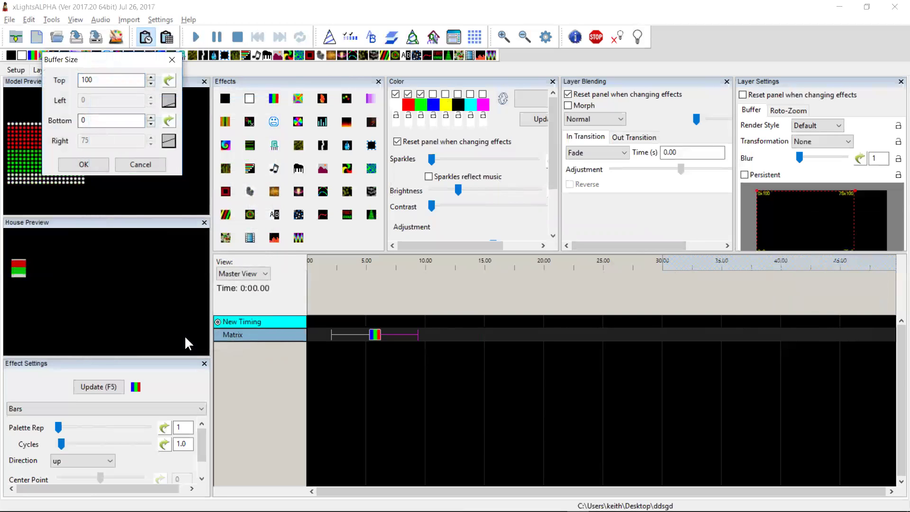
{"action": "left_click", "coordinate": [96, 163]}
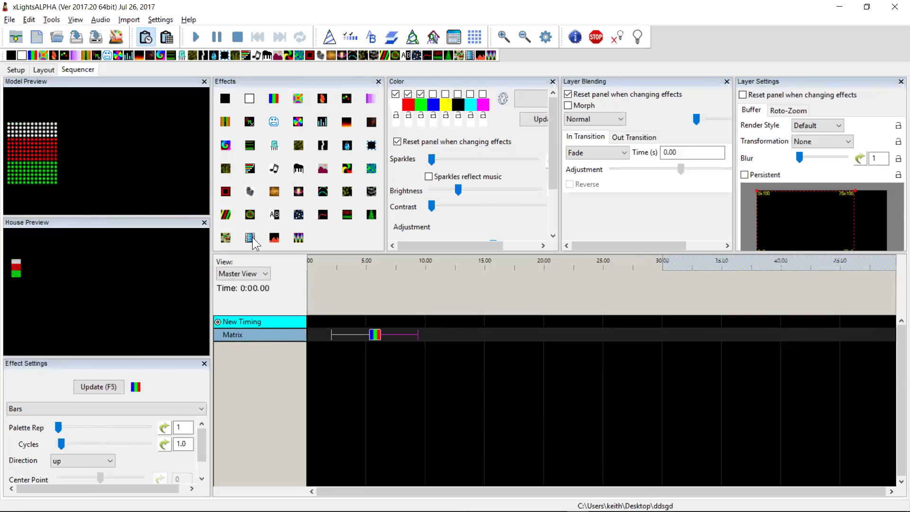
{"action": "left_click_drag", "start_coordinate": [251, 239], "coordinate": [376, 336]}
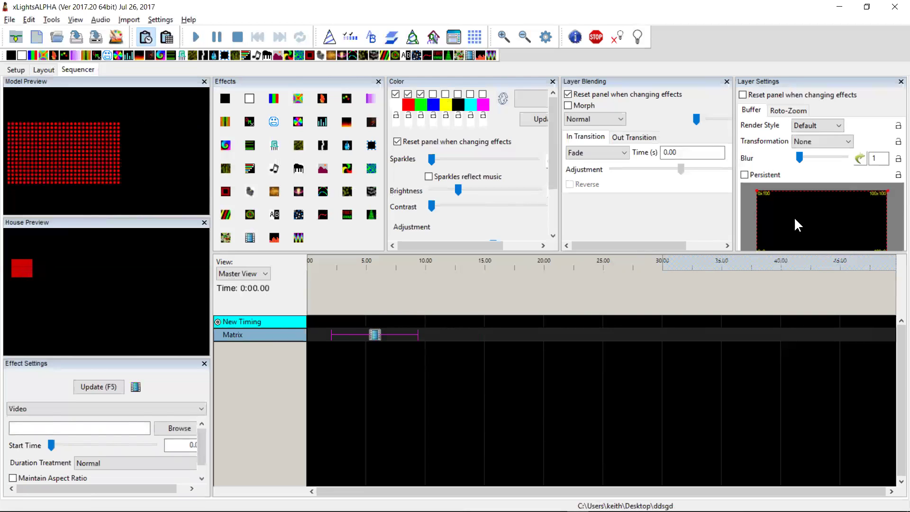
Choose Sleeves.mov from Documents\mylights\Home\Video as the Video effect's clip.
{"action": "right_click", "coordinate": [375, 334]}
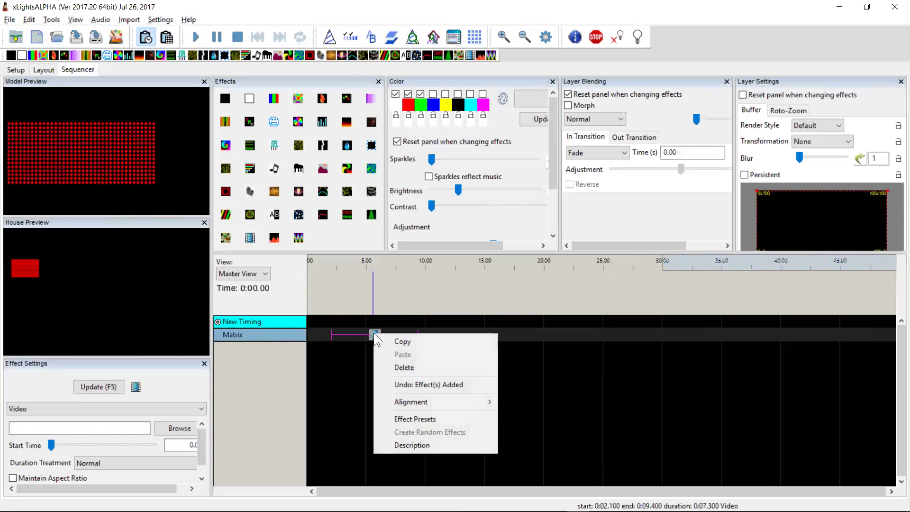
{"action": "left_click", "coordinate": [147, 430]}
{"action": "left_click", "coordinate": [156, 430]}
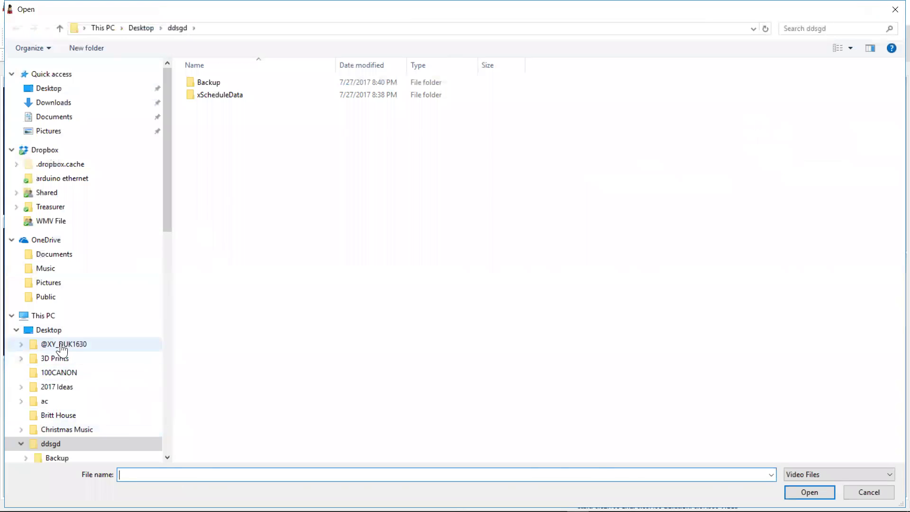
{"action": "left_click", "coordinate": [56, 117]}
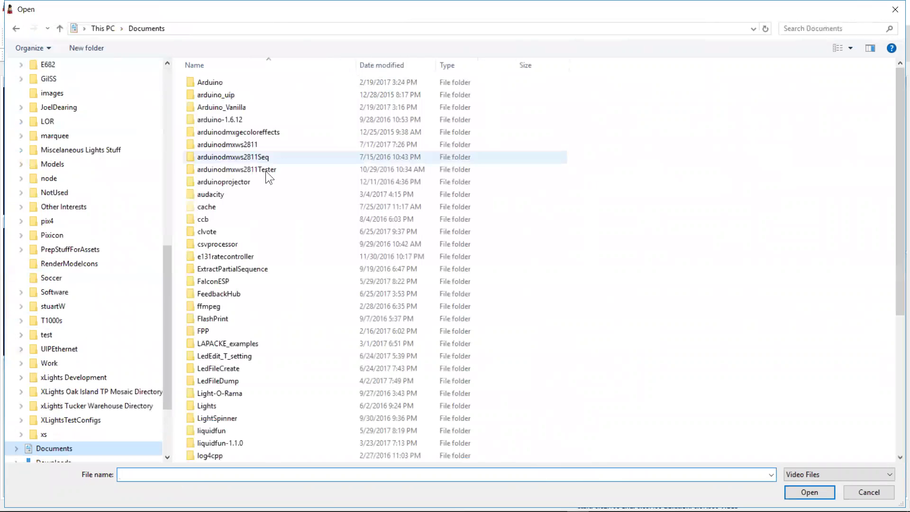
{"action": "left_click", "coordinate": [247, 197]}
{"action": "key", "text": "m"}
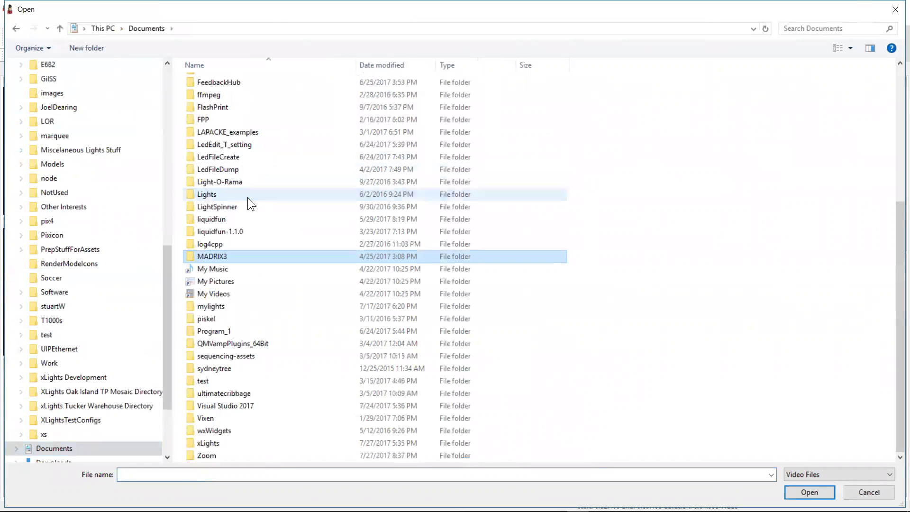
{"action": "key", "text": "Down"}
{"action": "key", "text": "Down"}
{"action": "key", "text": "Down"}
{"action": "key", "text": "Down"}
{"action": "key", "text": "Return"}
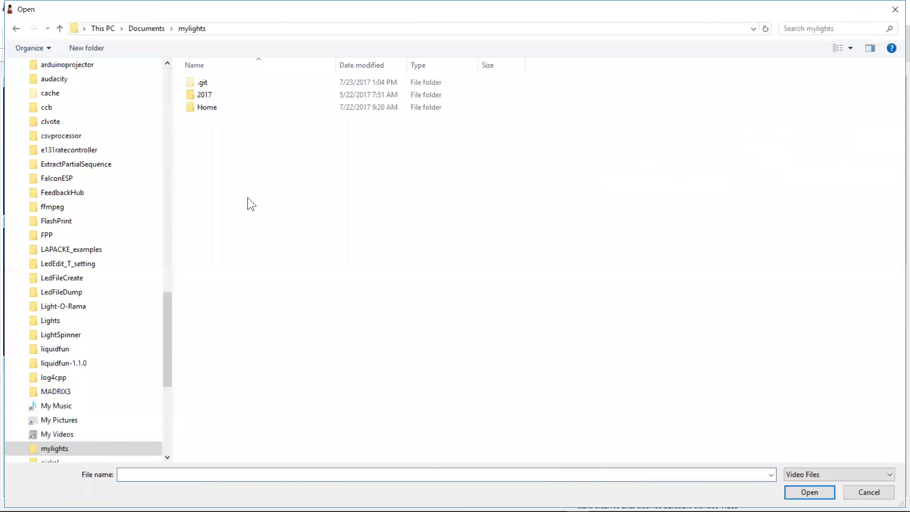
{"action": "key", "text": "Down"}
{"action": "key", "text": "Down"}
{"action": "key", "text": "Return"}
{"action": "key", "text": "v"}
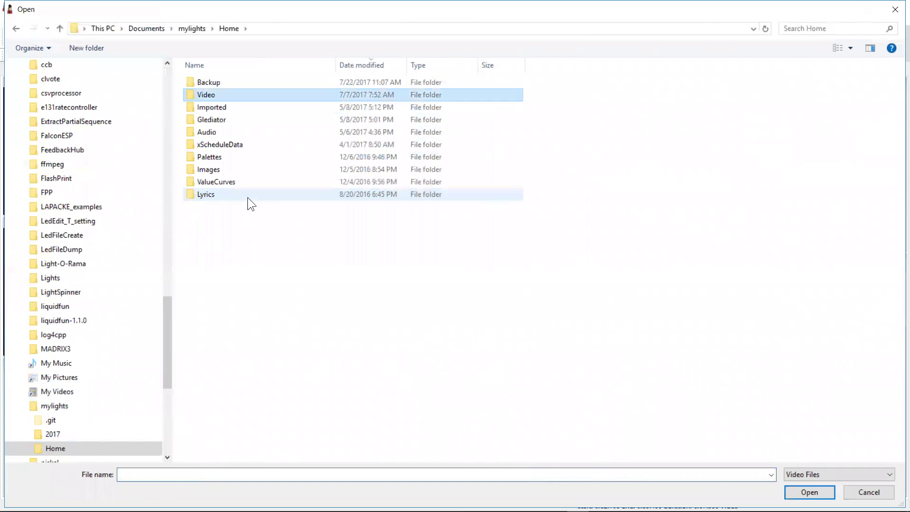
{"action": "key", "text": "Return"}
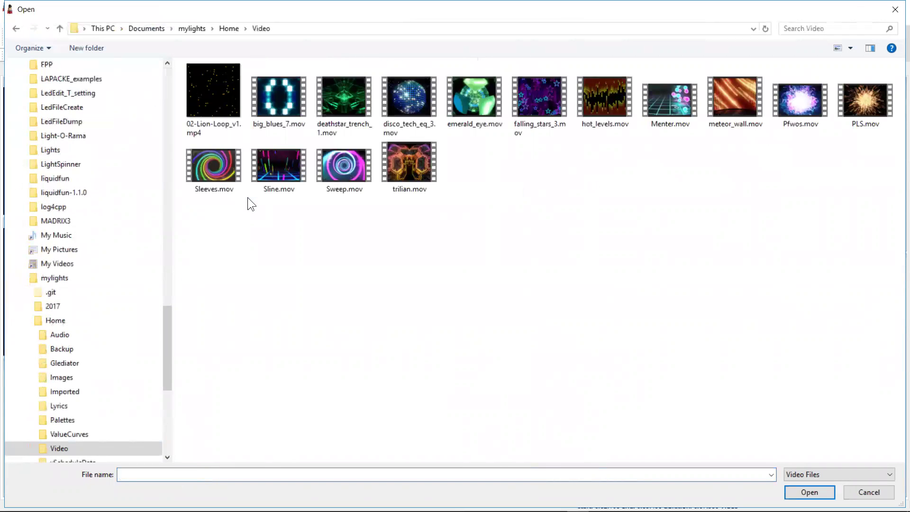
{"action": "double_click", "coordinate": [211, 168]}
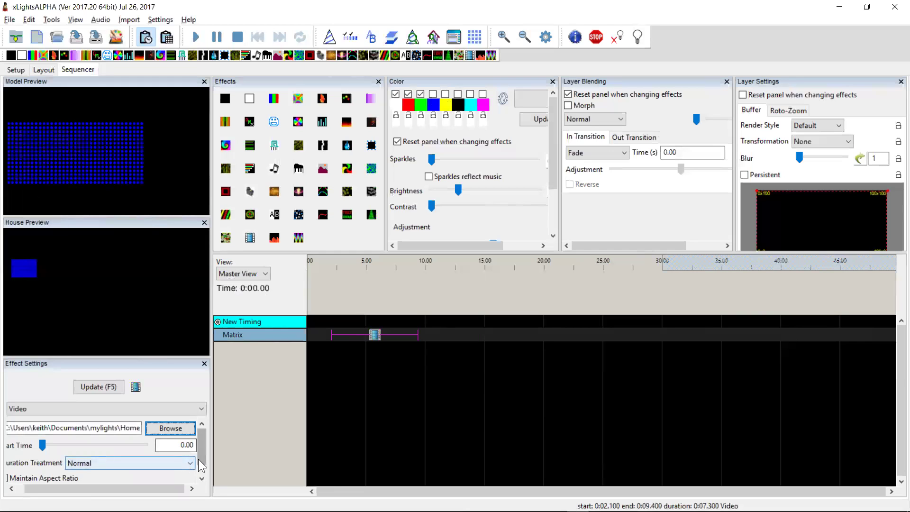
Set the Video effect's Duration Treatment to Loop.
{"action": "left_click", "coordinate": [169, 464]}
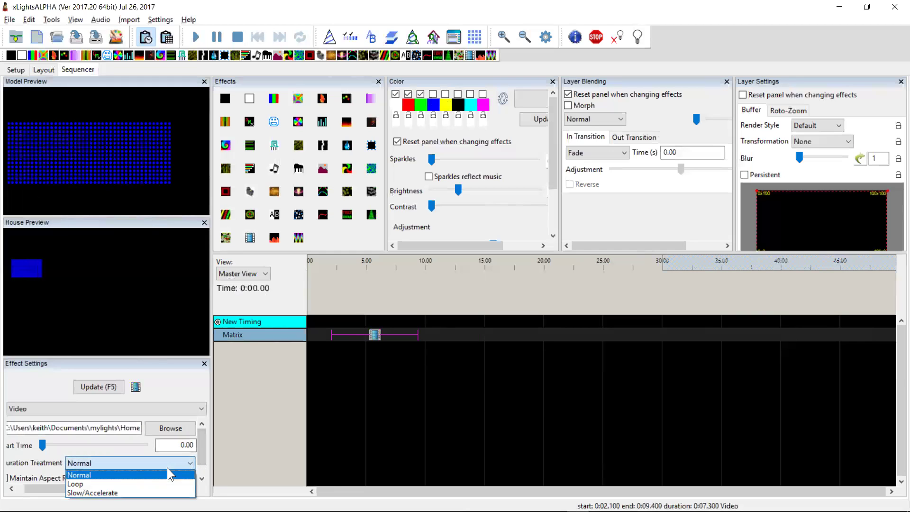
{"action": "left_click", "coordinate": [146, 481]}
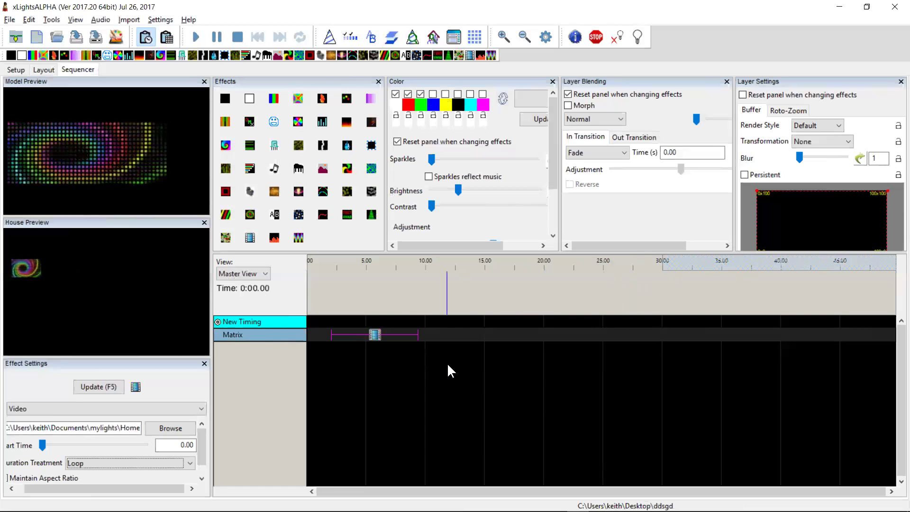
{"action": "key", "text": "alt+Tab"}
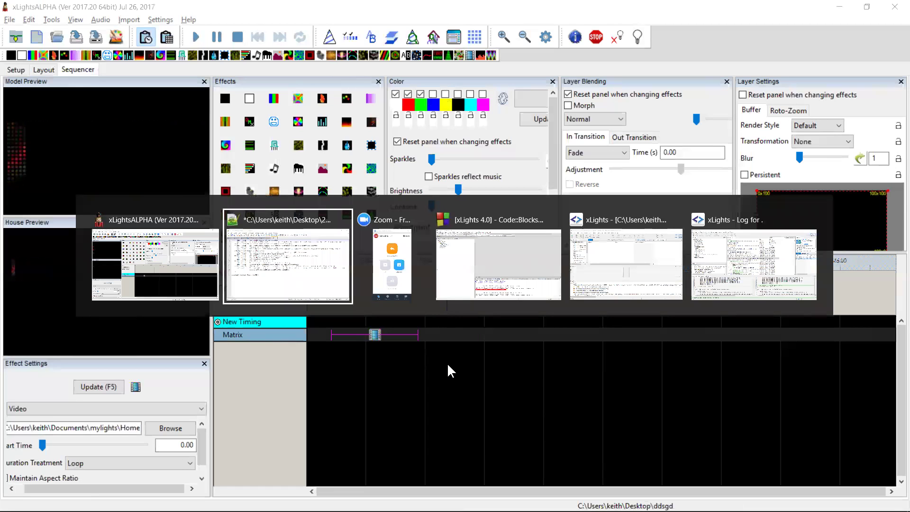
In the Notepad++ changelog, step through lines 2–4 and select the bulb counting fix line.
{"action": "key", "text": "alt+Tab"}
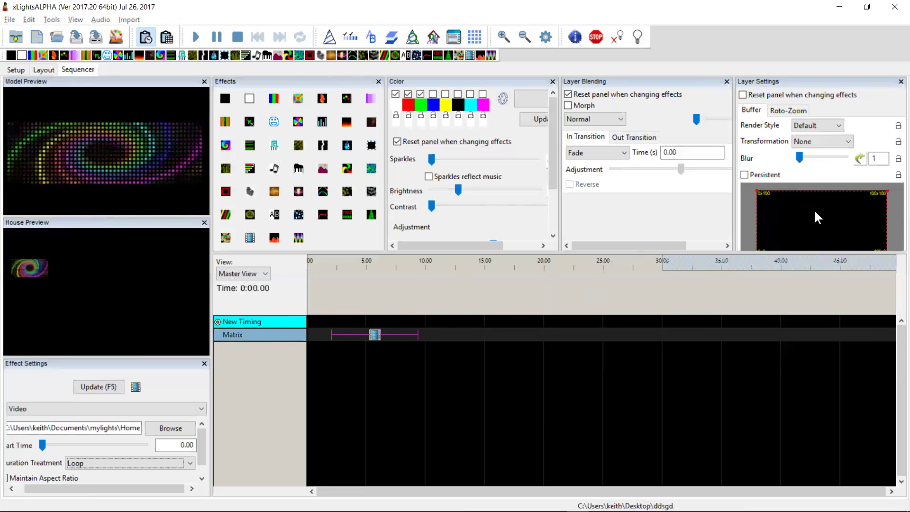
{"action": "key", "text": "alt+Tab"}
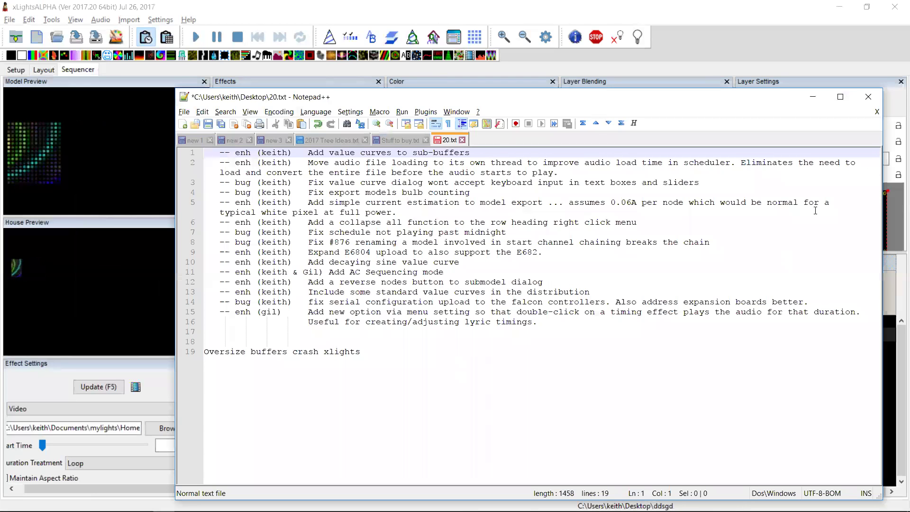
{"action": "key", "text": "Down"}
{"action": "key", "text": "shift+Down"}
{"action": "key", "text": "shift+Down"}
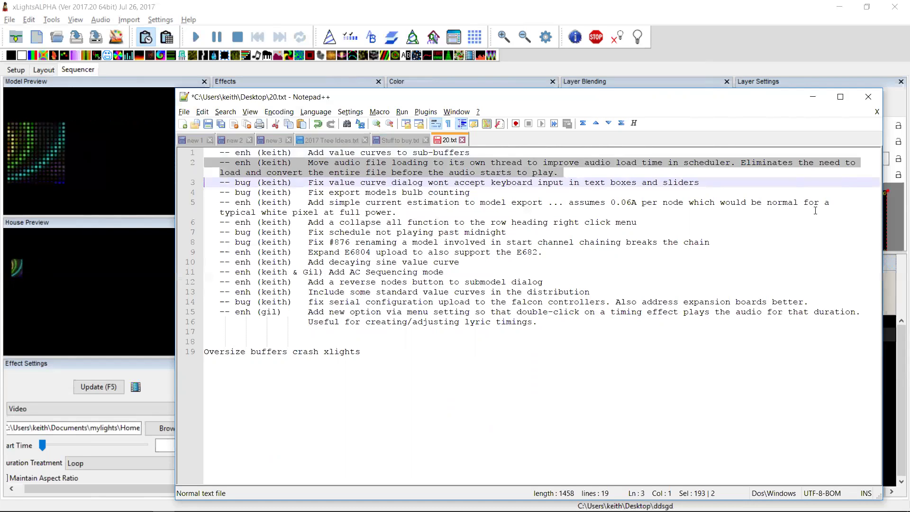
{"action": "key", "text": "Right"}
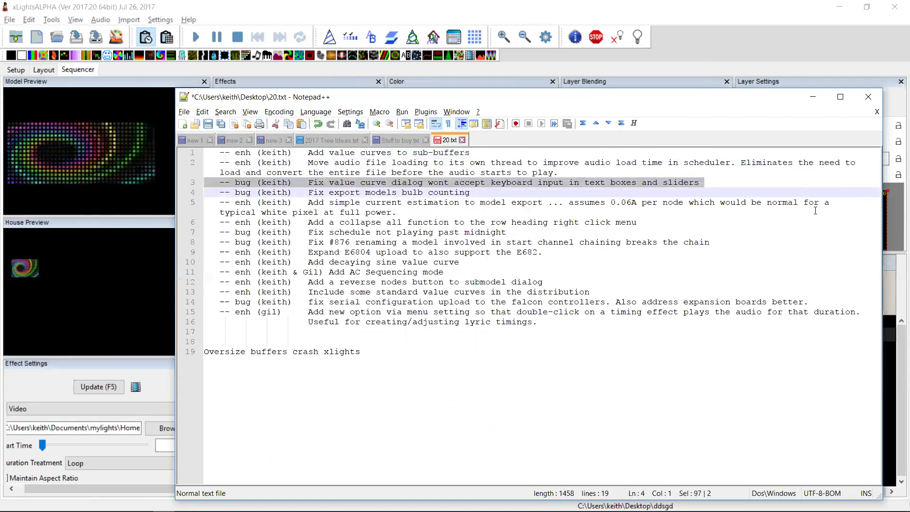
{"action": "key", "text": "Down"}
{"action": "key", "text": "Up"}
{"action": "key", "text": "shift+Down"}
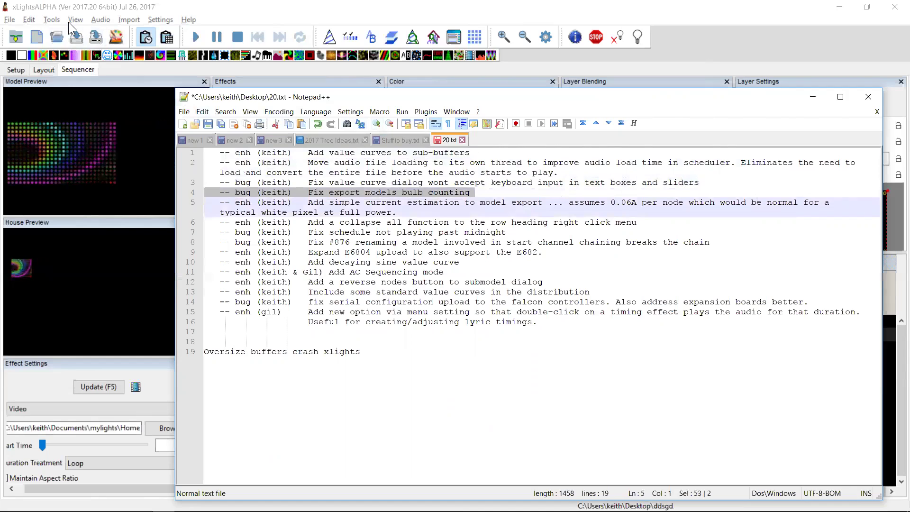
Export the models via Tools > Export Models under the name models.
{"action": "left_click", "coordinate": [52, 20]}
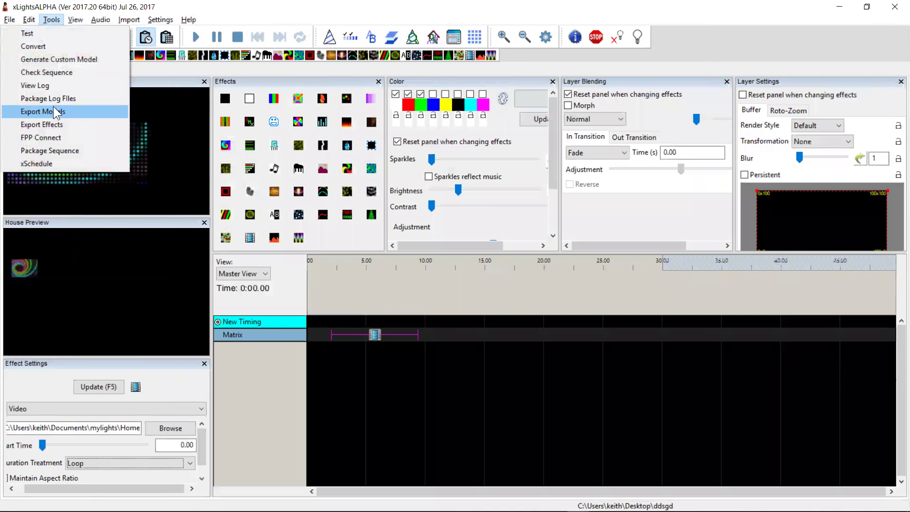
{"action": "left_click", "coordinate": [69, 111]}
{"action": "type", "text": "models"}
{"action": "key", "text": "Return"}
{"action": "key", "text": "alt+Tab"}
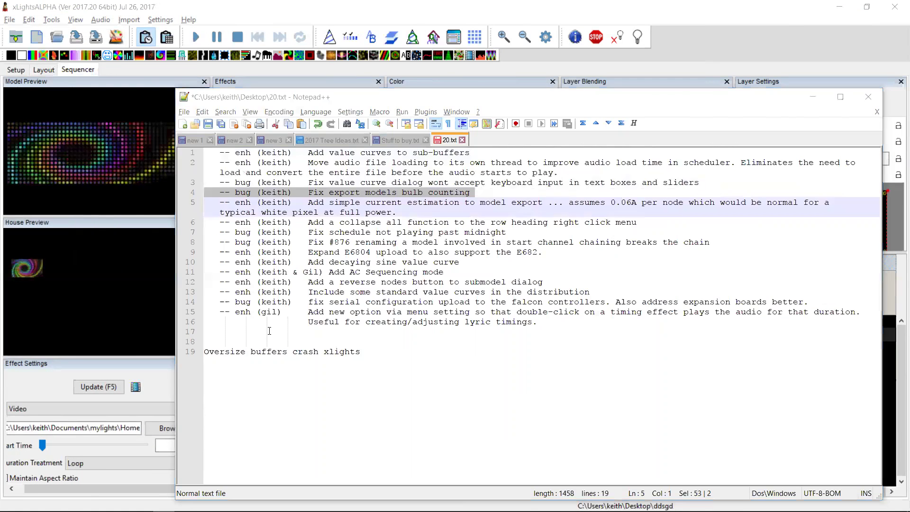
{"action": "key", "text": "alt+Tab"}
Open File Explorer at the Desktop ddsgd folder.
{"action": "key", "text": "super+e"}
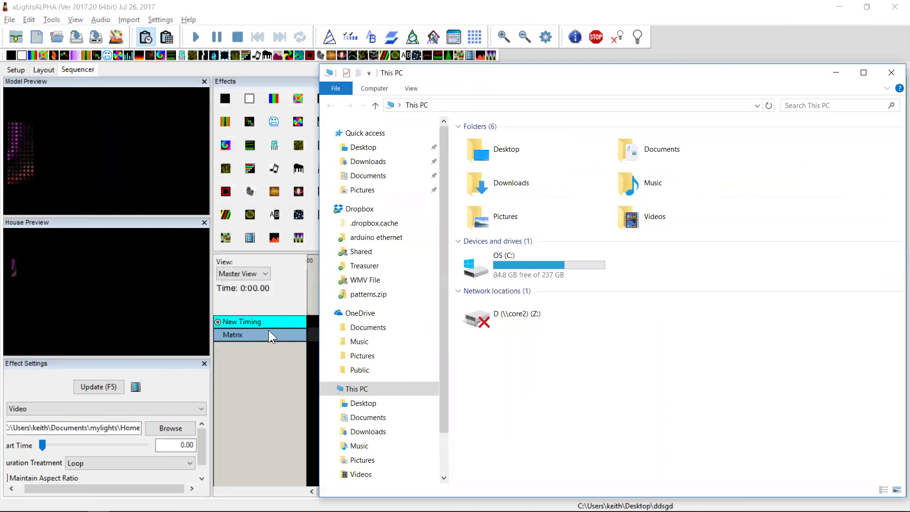
{"action": "double_click", "coordinate": [502, 157]}
{"action": "double_click", "coordinate": [504, 146]}
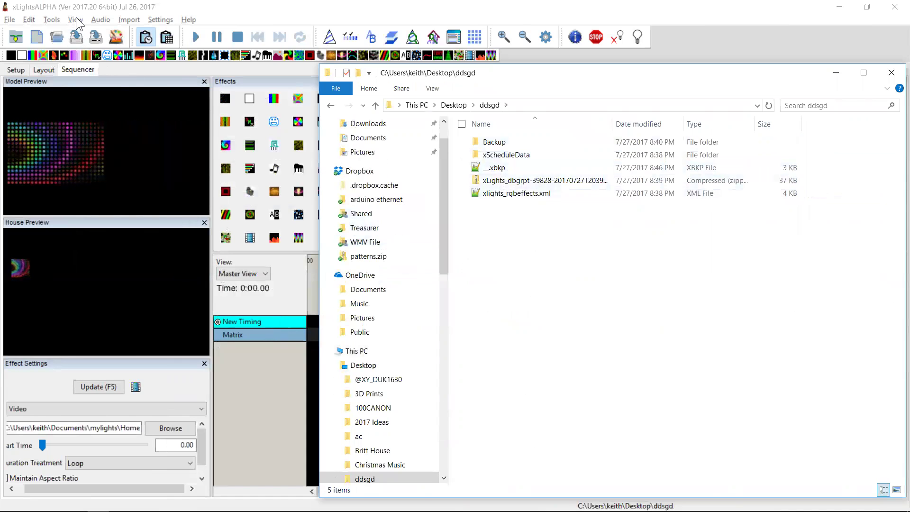
Export the models again, saving as models in the Desktop ddsgd folder.
{"action": "left_click", "coordinate": [51, 19]}
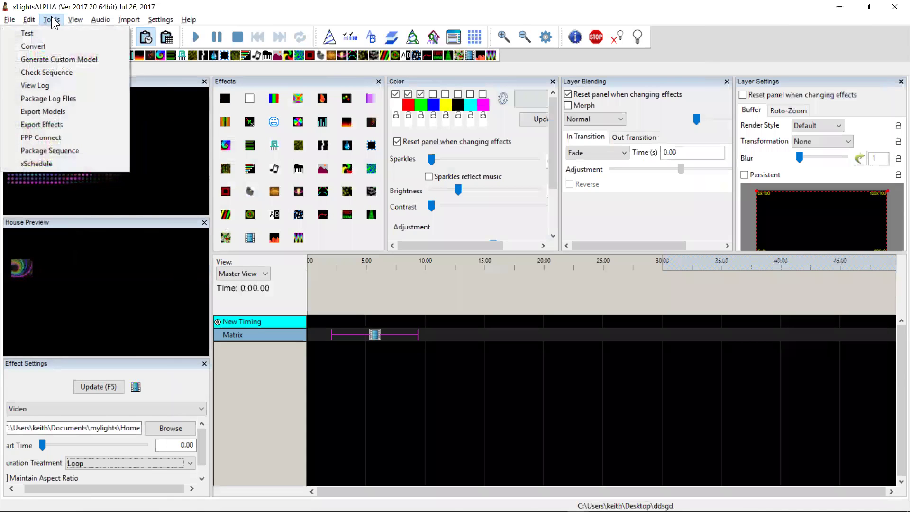
{"action": "left_click", "coordinate": [44, 111]}
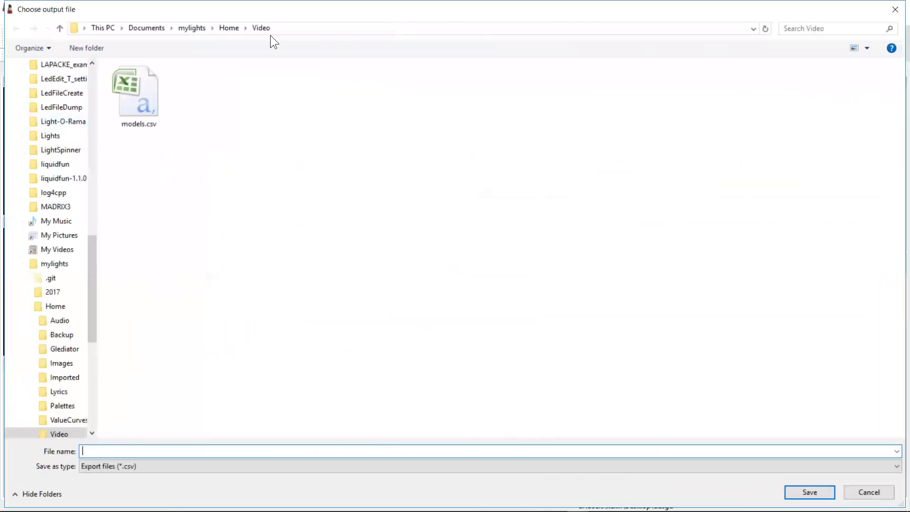
{"action": "left_click_drag", "start_coordinate": [97, 256], "coordinate": [101, 128]}
{"action": "left_click", "coordinate": [59, 175]}
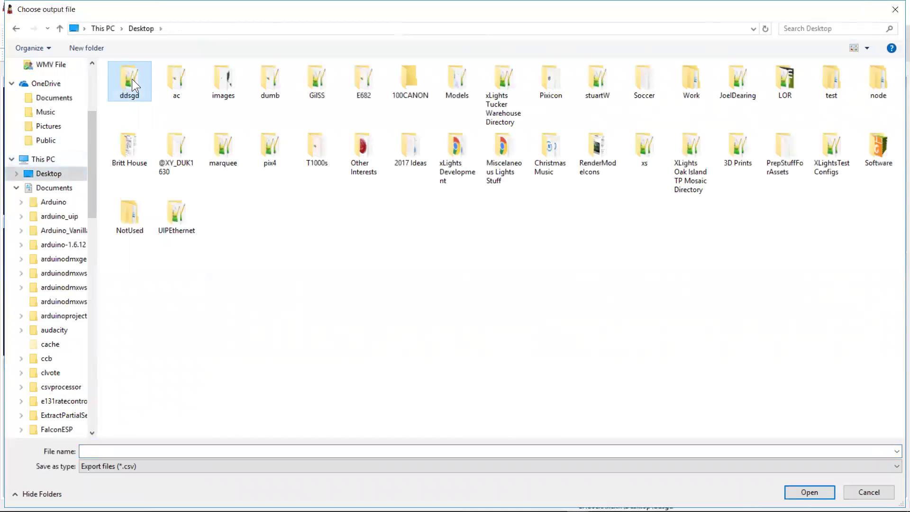
{"action": "double_click", "coordinate": [132, 78]}
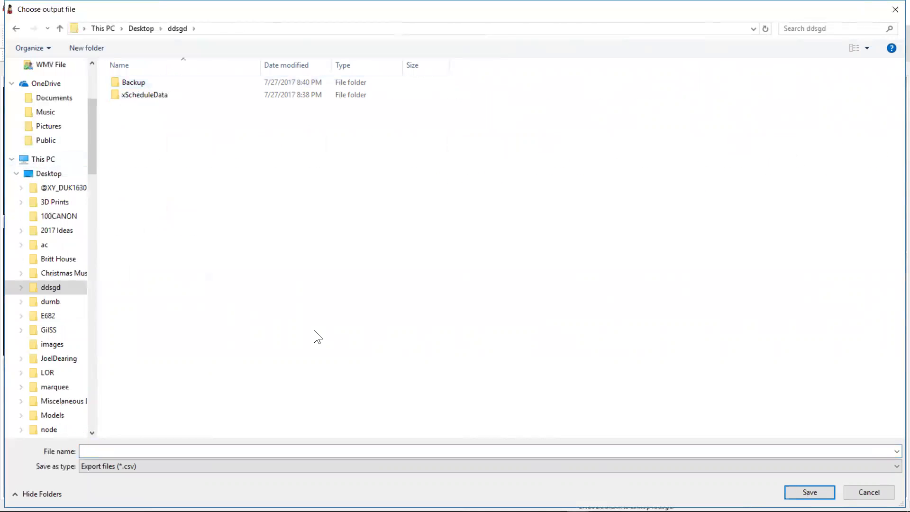
{"action": "left_click", "coordinate": [260, 449]}
{"action": "type", "text": "modesl"}
{"action": "key", "text": "BackSpace"}
{"action": "key", "text": "BackSpace"}
{"action": "type", "text": "ls"}
{"action": "key", "text": "Return"}
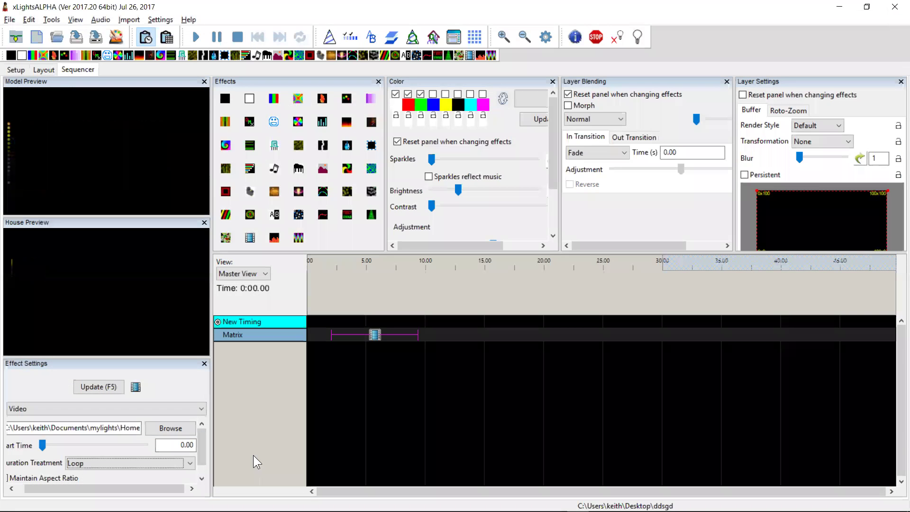
Open models.csv from the ddsgd folder in Excel.
{"action": "key", "text": "alt+Tab"}
{"action": "key", "text": "Down"}
{"action": "key", "text": "Down"}
{"action": "key", "text": "Down"}
{"action": "key", "text": "Return"}
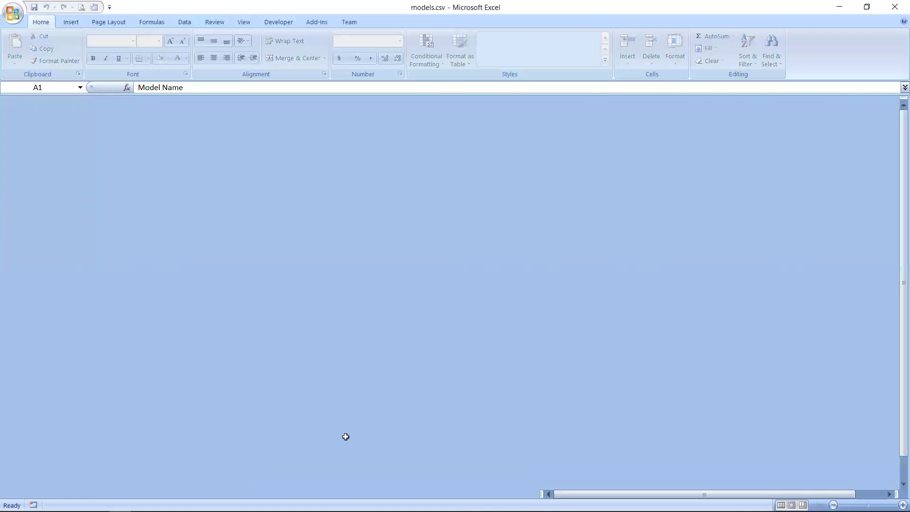
Review the models.csv summary labels and values, including model count, channels and the 800 Bulbs count.
{"action": "left_click", "coordinate": [243, 190]}
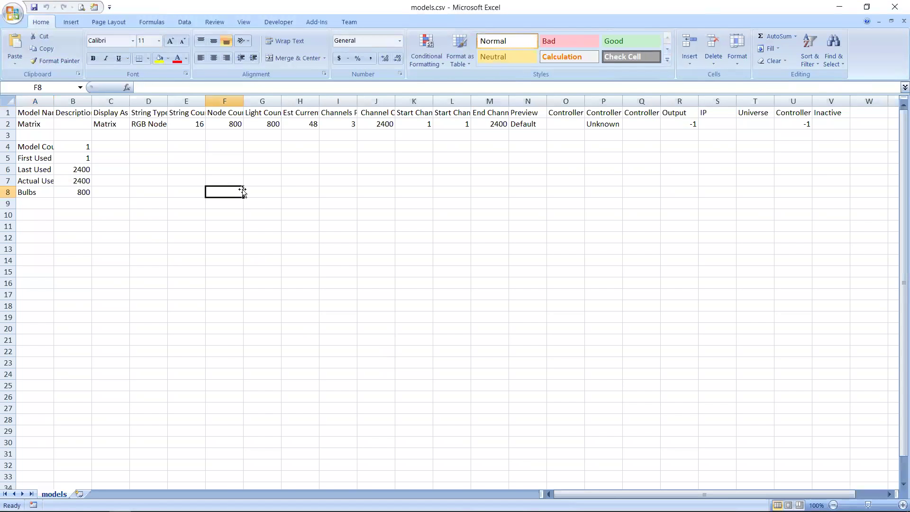
{"action": "key", "text": "Left"}
{"action": "key", "text": "Left"}
{"action": "key", "text": "Left"}
{"action": "key", "text": "Left"}
{"action": "key", "text": "Up"}
{"action": "key", "text": "Down"}
{"action": "key", "text": "Left"}
{"action": "key", "text": "Right"}
{"action": "key", "text": "Up"}
{"action": "key", "text": "Up"}
{"action": "key", "text": "Up"}
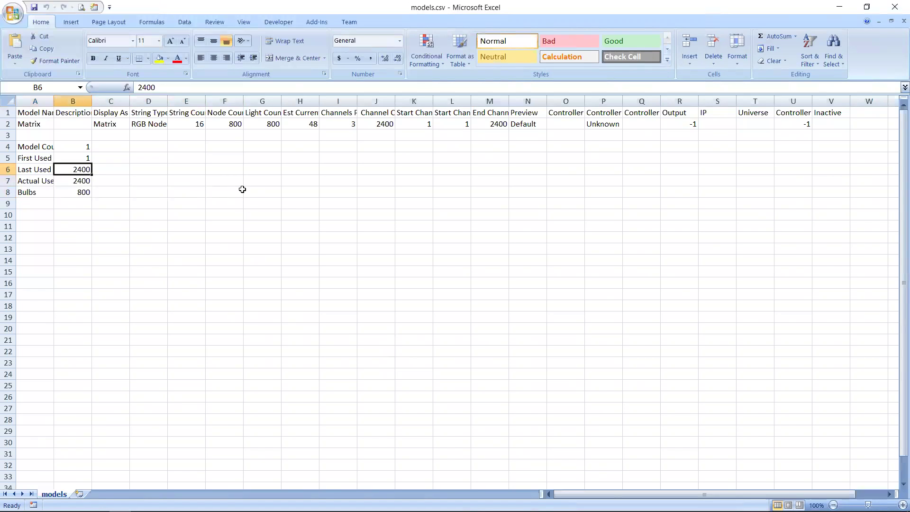
{"action": "key", "text": "Up"}
{"action": "key", "text": "Down"}
{"action": "key", "text": "Down"}
{"action": "key", "text": "Down"}
{"action": "key", "text": "Down"}
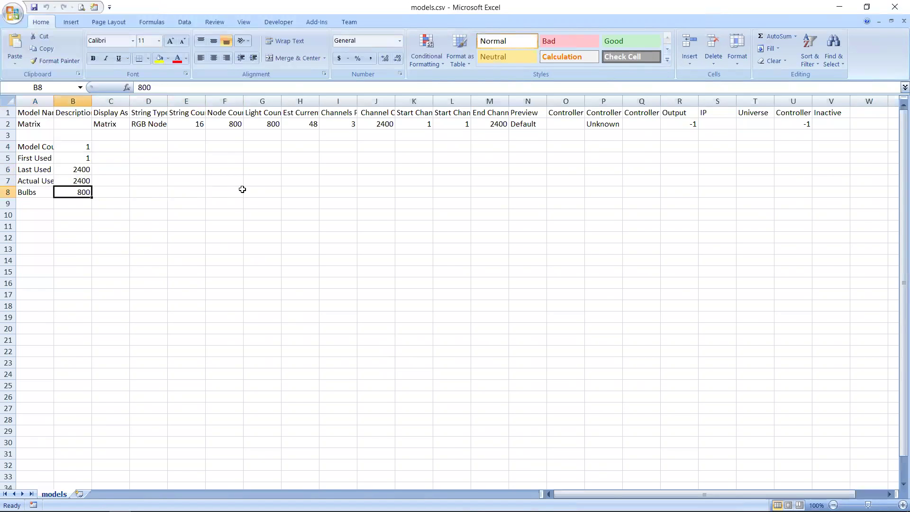
{"action": "key", "text": "Left"}
{"action": "key", "text": "Right"}
{"action": "key", "text": "shift+Up"}
{"action": "key", "text": "shift+Up"}
{"action": "key", "text": "shift+Up"}
{"action": "key", "text": "shift+Up"}
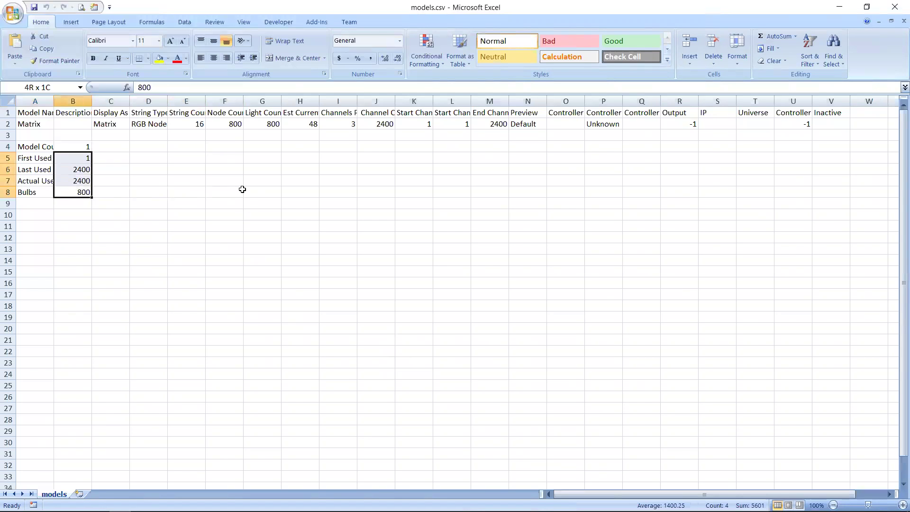
{"action": "key", "text": "shift+Left"}
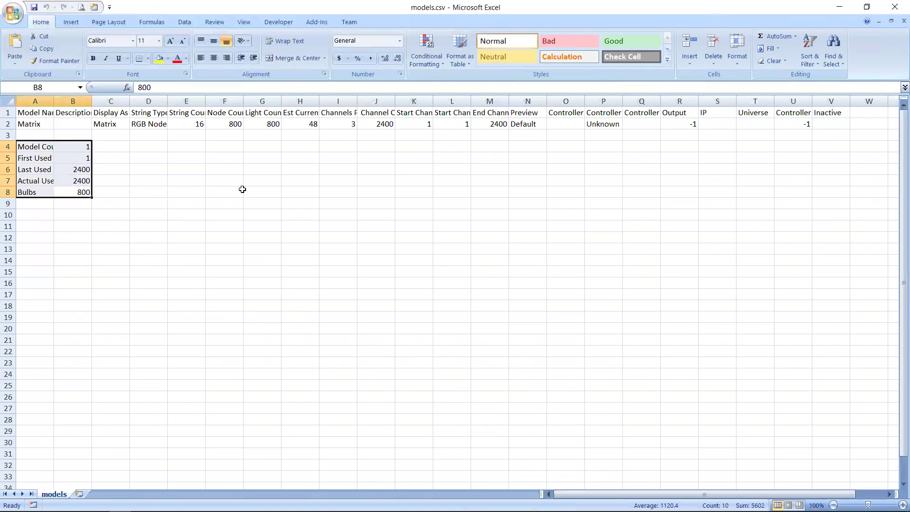
{"action": "key", "text": "shift+Right"}
{"action": "key", "text": "Down"}
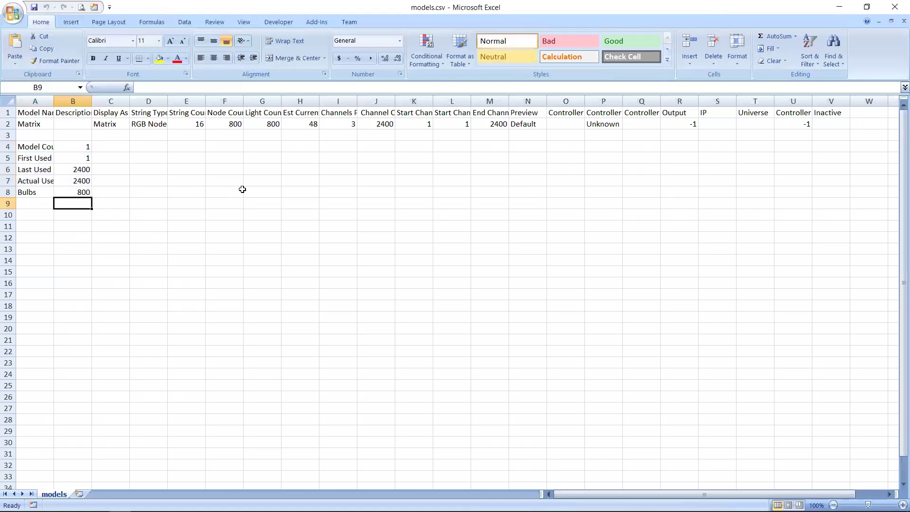
{"action": "key", "text": "Up"}
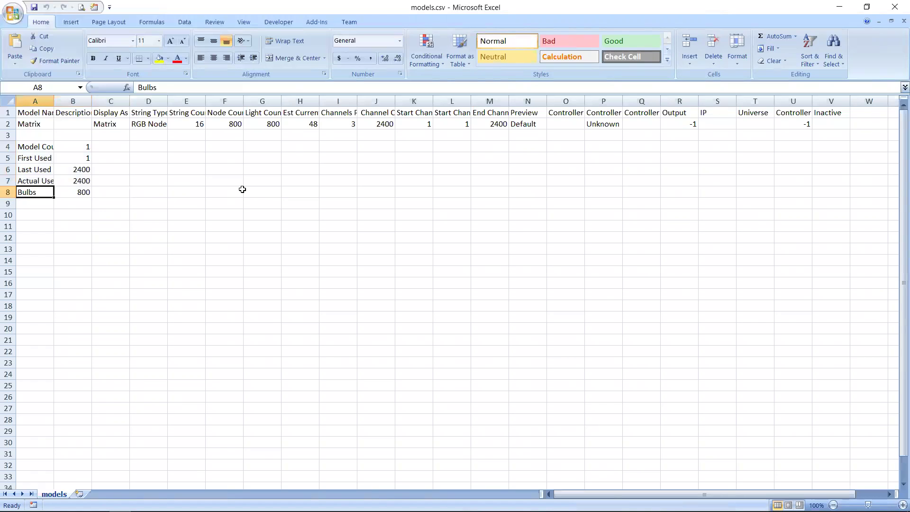
Re-check the 800 Bulbs count against its label in the summary.
{"action": "key", "text": "Right"}
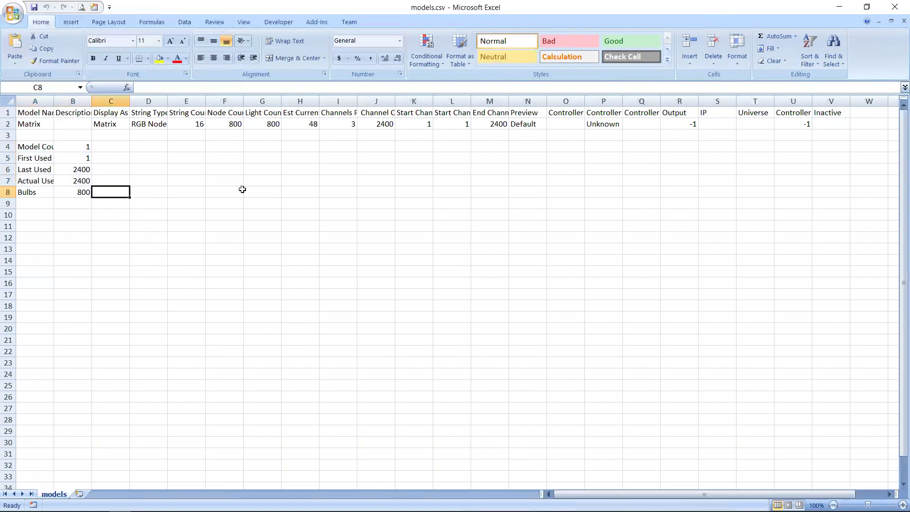
{"action": "key", "text": "Left"}
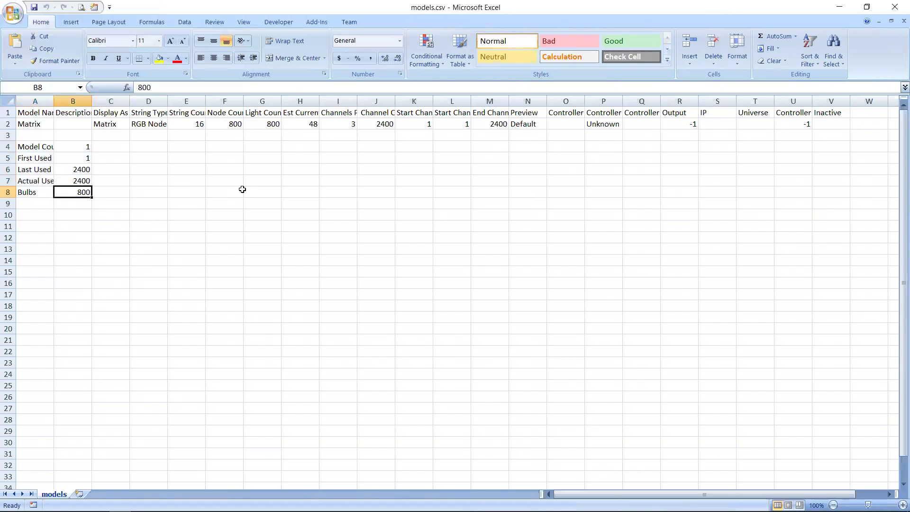
{"action": "key", "text": "Right"}
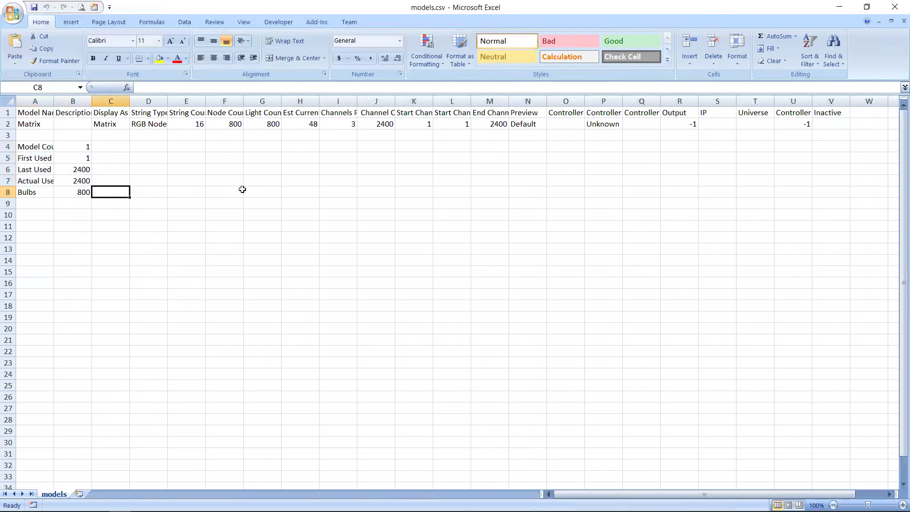
{"action": "key", "text": "Left"}
{"action": "key", "text": "Right"}
{"action": "key", "text": "Left"}
{"action": "key", "text": "Left"}
{"action": "key", "text": "Right"}
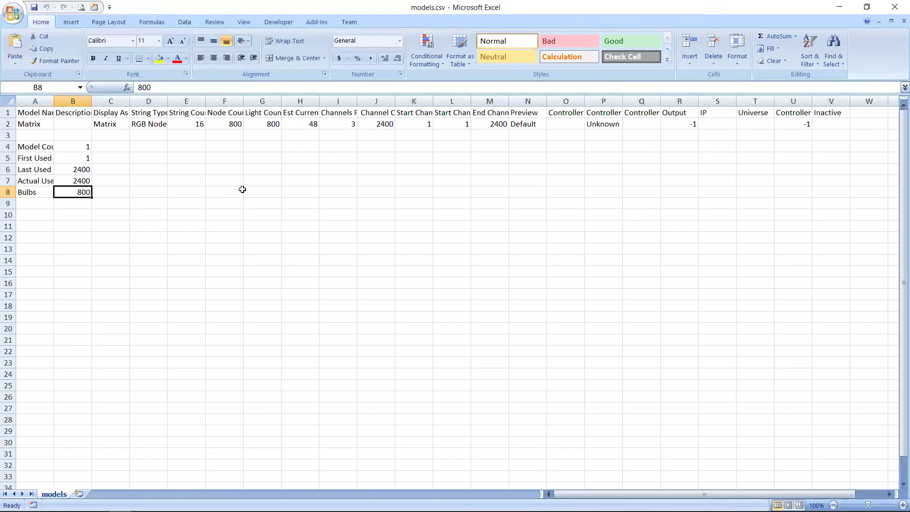
{"action": "key", "text": "Left"}
{"action": "key", "text": "Right"}
{"action": "key", "text": "Left"}
{"action": "key", "text": "Right"}
Check the actual channels used value, then bring the Notepad++ 20.txt changelog to the front.
{"action": "key", "text": "Up"}
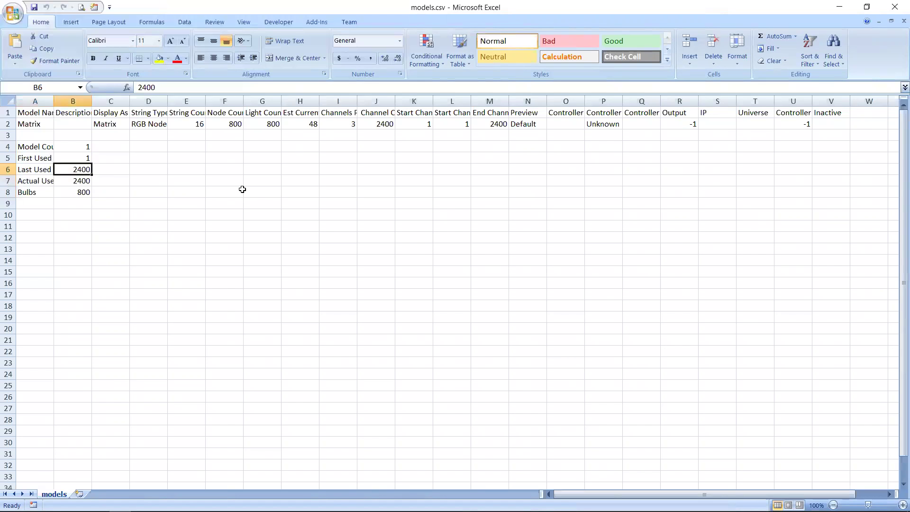
{"action": "key", "text": "Right"}
{"action": "key", "text": "Left"}
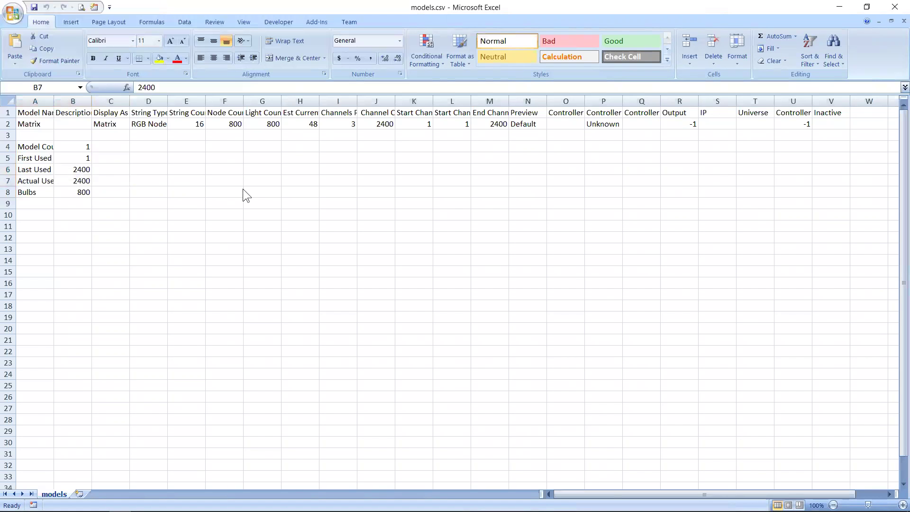
{"action": "key", "text": "alt+Tab"}
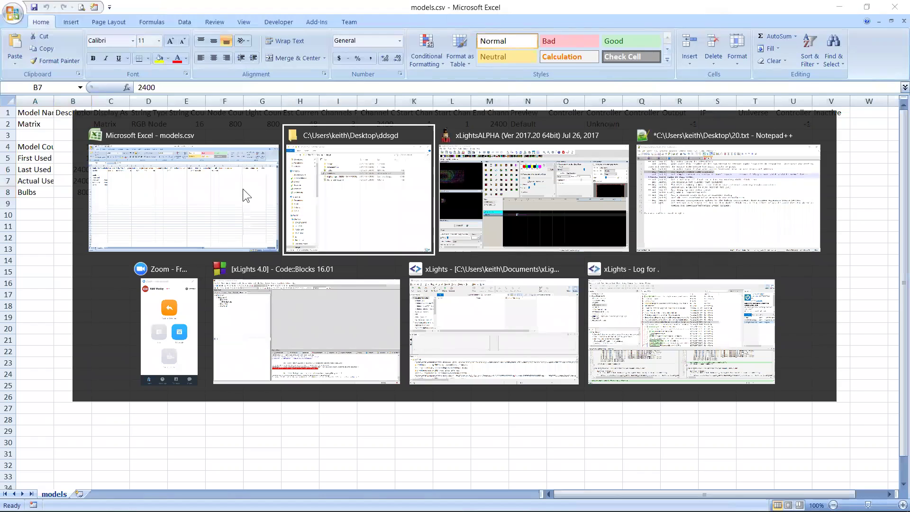
{"action": "key", "text": "alt+Tab"}
{"action": "key", "text": "alt+Tab"}
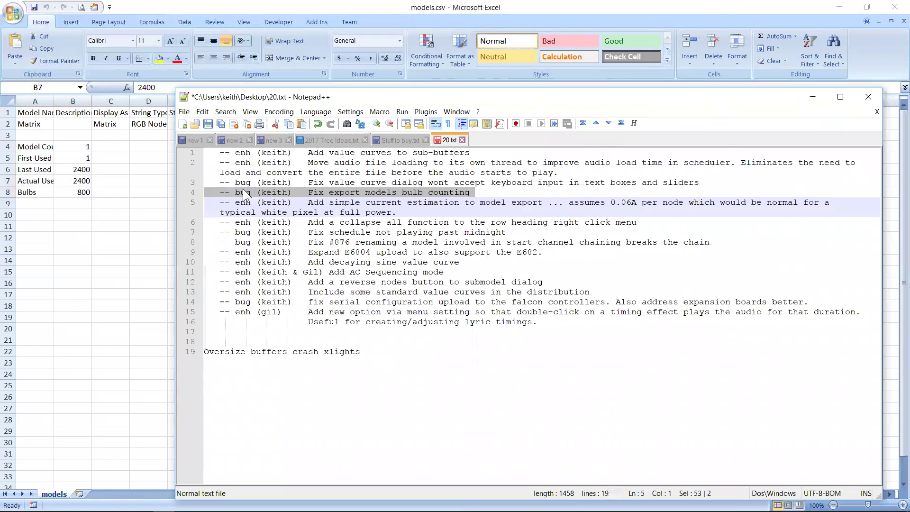
Mark the current-estimation changelog entry in Notepad++ and return to Excel.
{"action": "key", "text": "Right"}
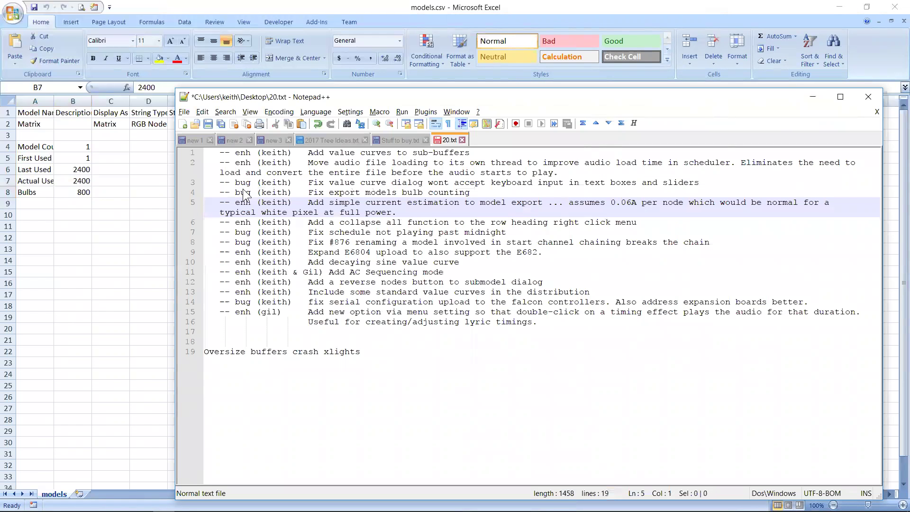
{"action": "key", "text": "shift+End"}
{"action": "key", "text": "shift+End"}
{"action": "key", "text": "alt+Tab"}
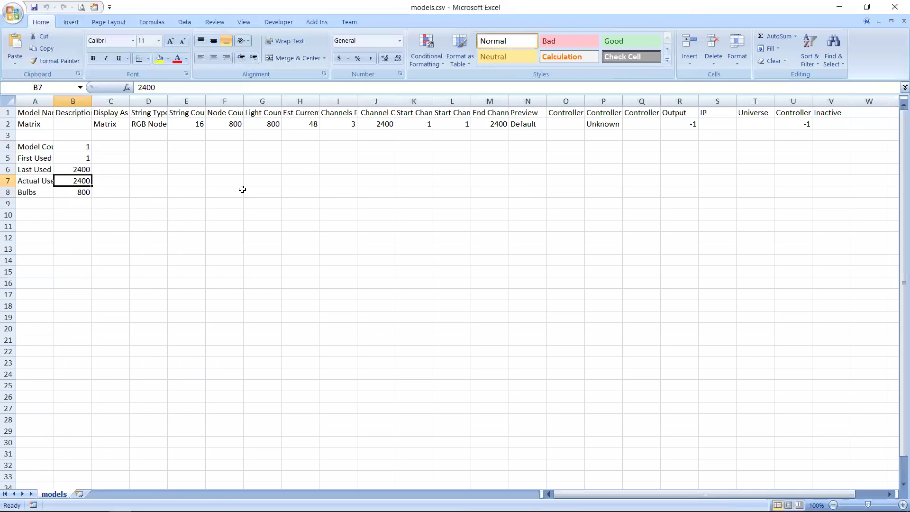
Locate the Light Count (800) and Est Current (Amps) value of 48, ending on cell H3.
{"action": "key", "text": "Up"}
{"action": "key", "text": "Up"}
{"action": "key", "text": "Up"}
{"action": "key", "text": "Up"}
{"action": "key", "text": "Up"}
{"action": "key", "text": "Up"}
{"action": "key", "text": "Right"}
{"action": "key", "text": "Right"}
{"action": "key", "text": "Right"}
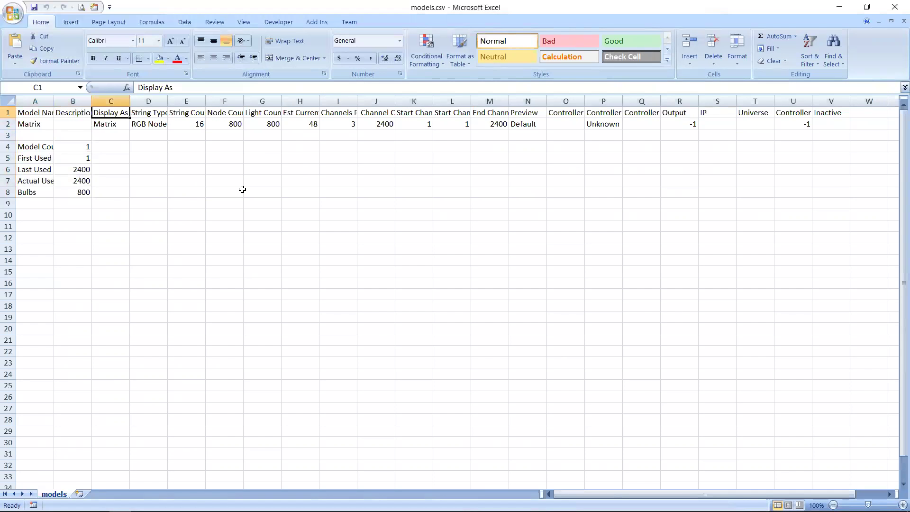
{"action": "key", "text": "Right"}
{"action": "key", "text": "Right"}
{"action": "key", "text": "Right"}
{"action": "key", "text": "Left"}
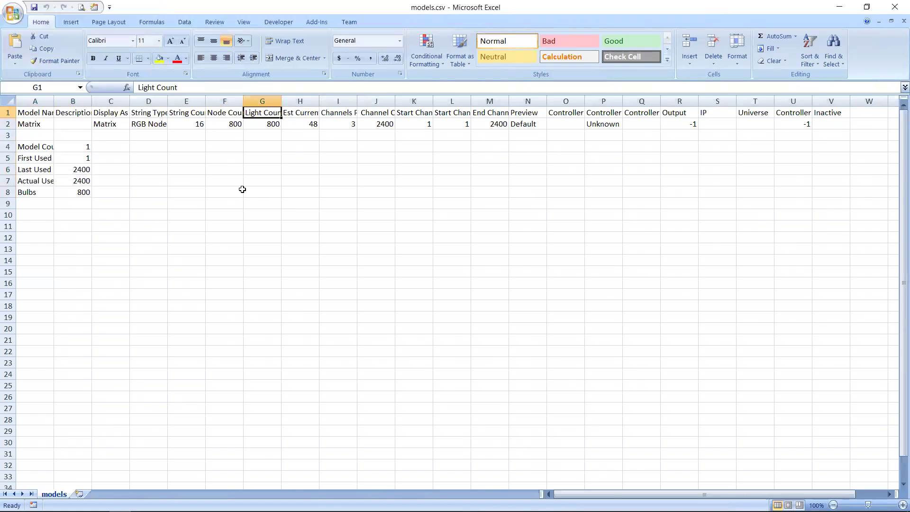
{"action": "key", "text": "Right"}
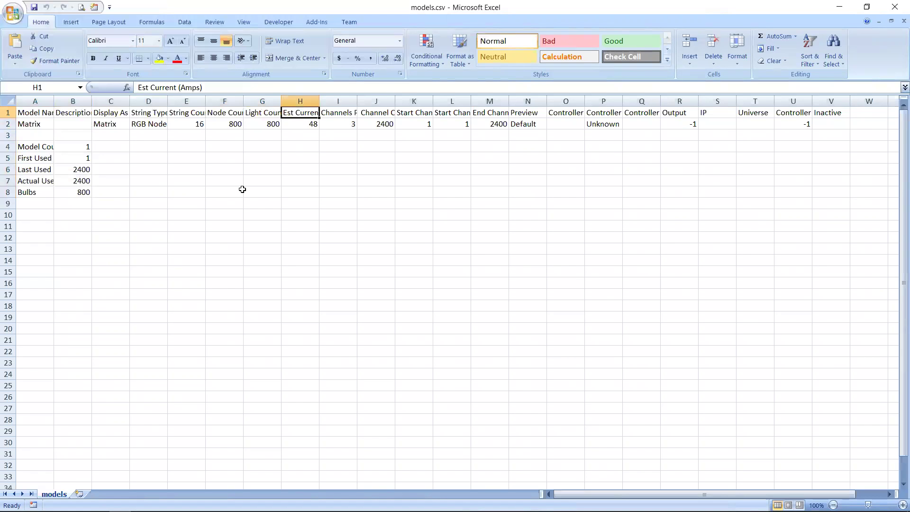
{"action": "key", "text": "Down"}
{"action": "key", "text": "Up"}
{"action": "key", "text": "Left"}
{"action": "key", "text": "Down"}
{"action": "key", "text": "Right"}
{"action": "key", "text": "Up"}
{"action": "key", "text": "Down"}
{"action": "key", "text": "Up"}
{"action": "key", "text": "Down"}
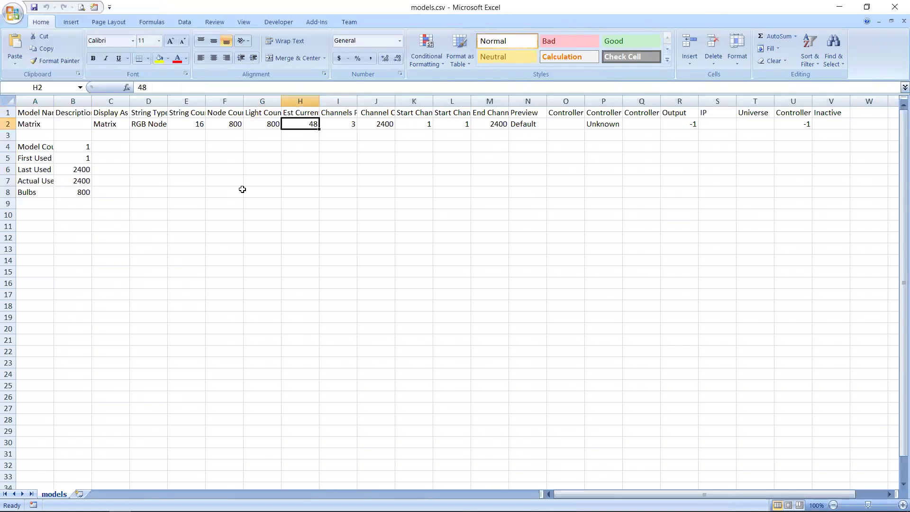
{"action": "key", "text": "Down"}
{"action": "key", "text": "Left"}
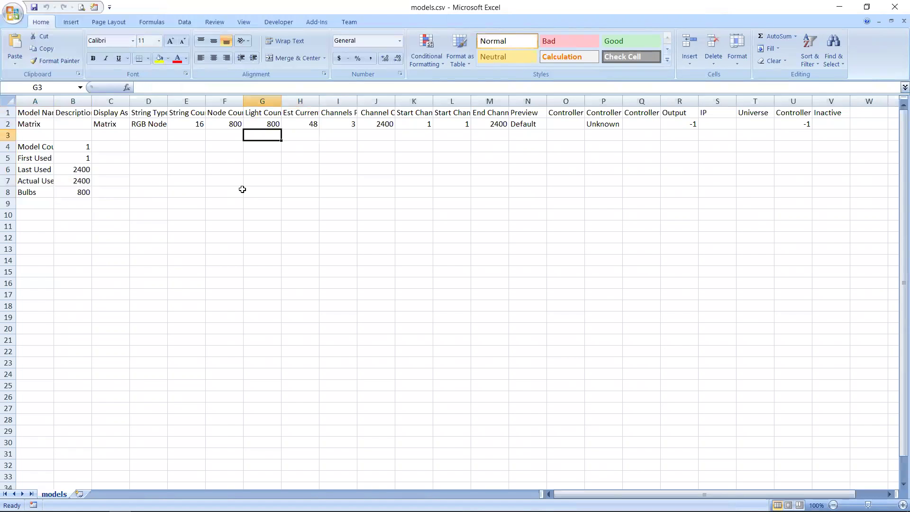
{"action": "key", "text": "Right"}
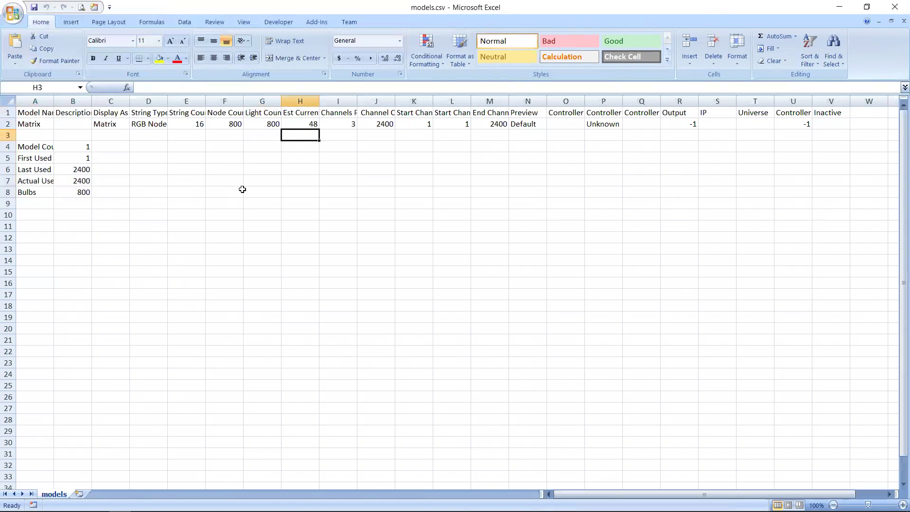
Enter a division formula in H3 dividing H2 by G2, giving 0.06 per light.
{"action": "type", "text": "="}
{"action": "key", "text": "Up"}
{"action": "key", "text": "Left"}
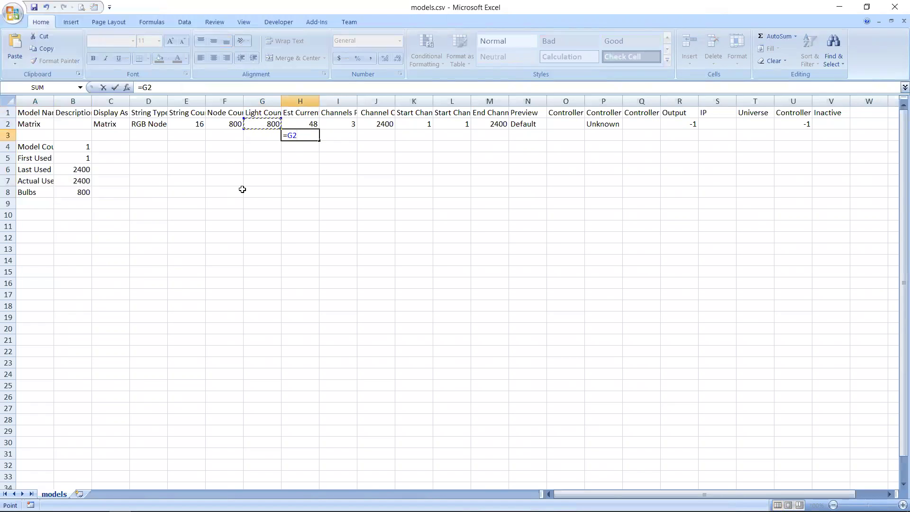
{"action": "key", "text": "Right"}
{"action": "type", "text": "/"}
{"action": "key", "text": "Up"}
{"action": "key", "text": "Left"}
{"action": "key", "text": "Return"}
Compare the H3 result with the row 2 values and Est Current header before redoing H3.
{"action": "key", "text": "Up"}
{"action": "key", "text": "Up"}
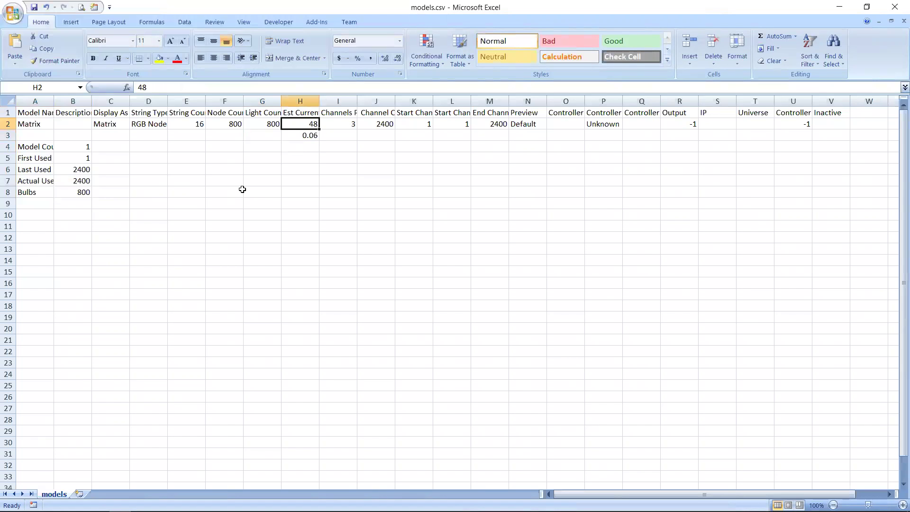
{"action": "key", "text": "Left"}
{"action": "key", "text": "Right"}
{"action": "key", "text": "Down"}
{"action": "key", "text": "Up"}
{"action": "key", "text": "Down"}
{"action": "key", "text": "Up"}
{"action": "key", "text": "Up"}
{"action": "key", "text": "Down"}
{"action": "key", "text": "Down"}
{"action": "key", "text": "Up"}
{"action": "key", "text": "Up"}
{"action": "key", "text": "Down"}
{"action": "key", "text": "Up"}
{"action": "key", "text": "Down"}
{"action": "key", "text": "Down"}
{"action": "key", "text": "Up"}
{"action": "key", "text": "Up"}
{"action": "key", "text": "Down"}
{"action": "key", "text": "Down"}
{"action": "key", "text": "Up"}
{"action": "key", "text": "Down"}
{"action": "key", "text": "Up"}
{"action": "key", "text": "Down"}
Enter =12*H2 in H3 to get 576, then switch to the Notepad++ changelog.
{"action": "type", "text": "="}
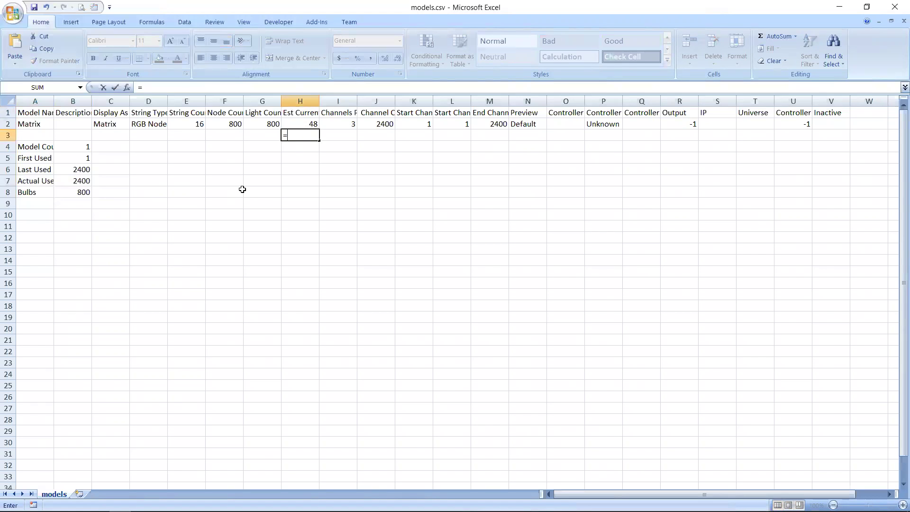
{"action": "type", "text": "12*H2"}
{"action": "key", "text": "Return"}
{"action": "key", "text": "Up"}
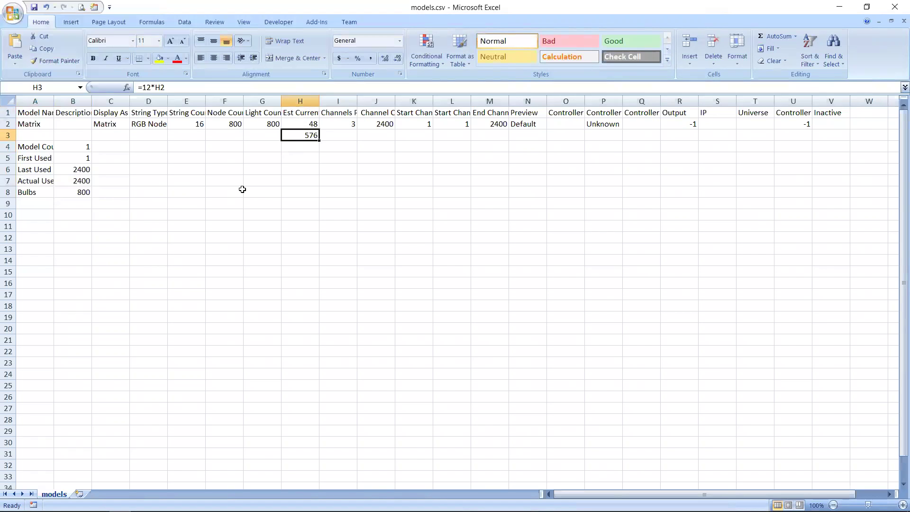
{"action": "key", "text": "Right"}
{"action": "key", "text": "Left"}
{"action": "key", "text": "Down"}
{"action": "key", "text": "Up"}
{"action": "key", "text": "Down"}
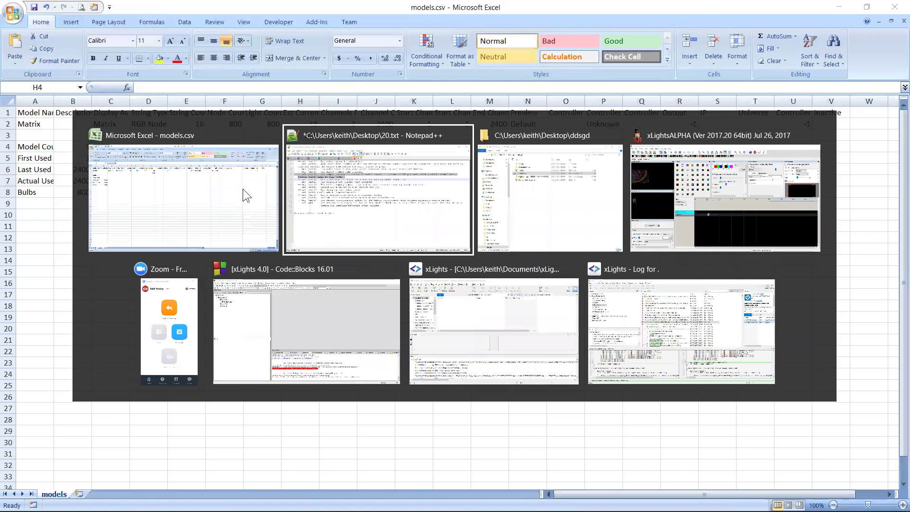
{"action": "key", "text": "alt+Tab"}
{"action": "key", "text": "alt+Tab"}
{"action": "key", "text": "alt+Tab"}
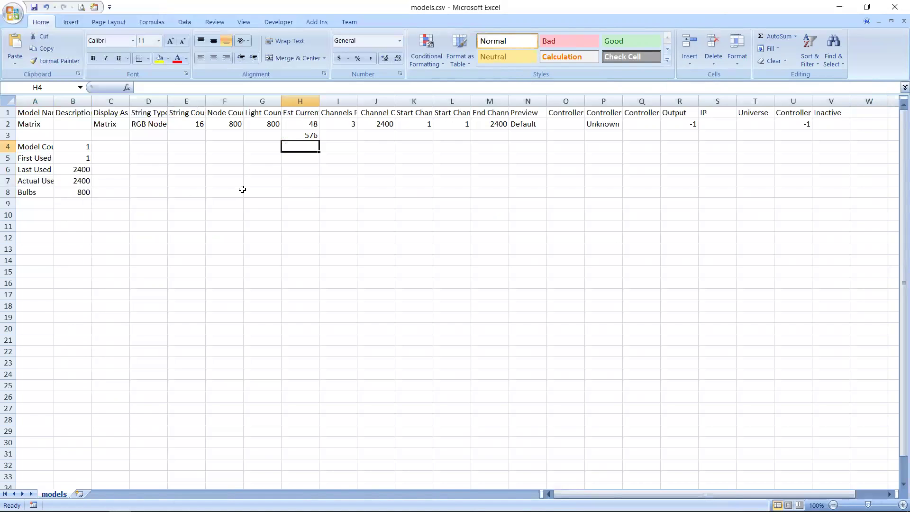
{"action": "key", "text": "alt+Tab"}
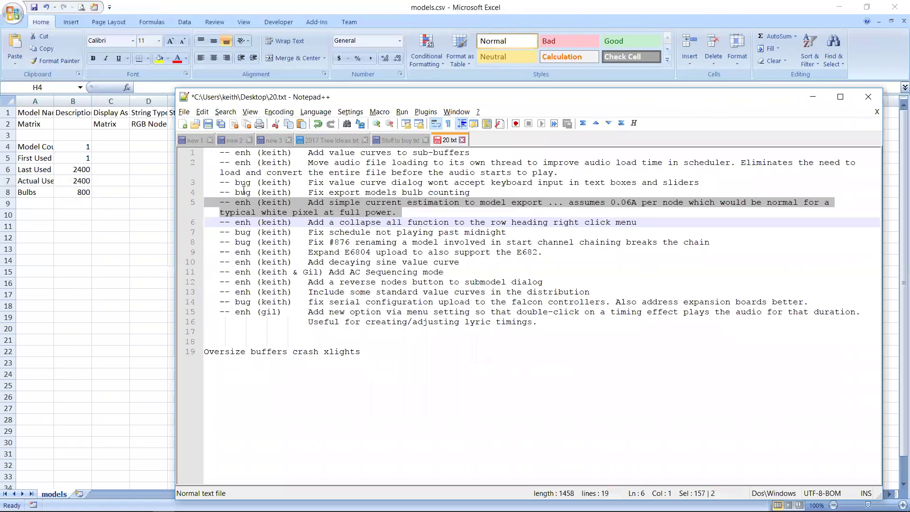
Mark the collapse-all changelog entry in Notepad++ and switch back to xLights.
{"action": "key", "text": "Down"}
{"action": "key", "text": "Up"}
{"action": "key", "text": "shift+Down"}
{"action": "key", "text": "alt+Tab"}
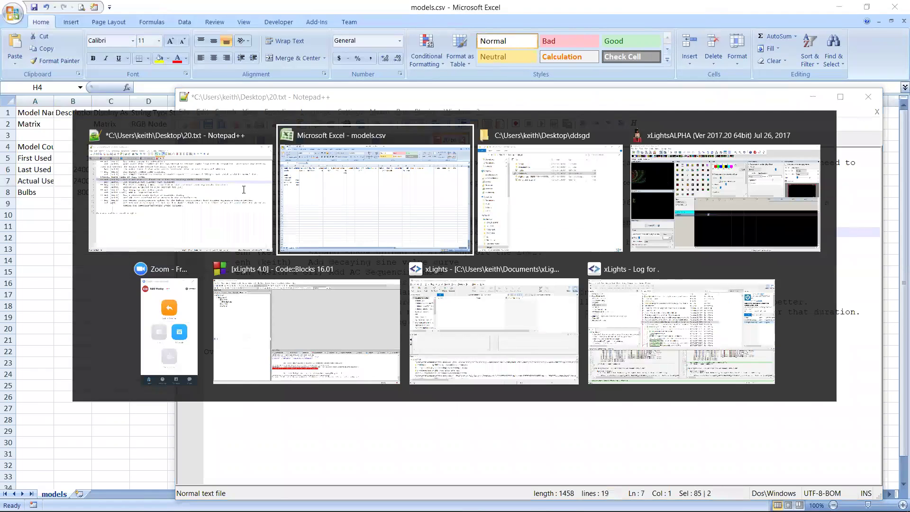
{"action": "key", "text": "alt+Tab"}
{"action": "key", "text": "alt+Tab"}
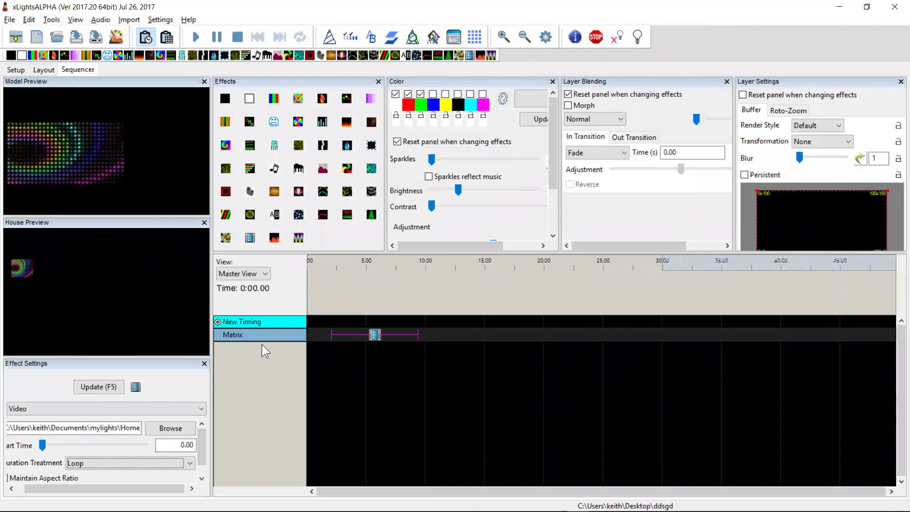
Expand Matrix into strands and Strand 5 into nodes, then Collapse All back to Matrix.
{"action": "double_click", "coordinate": [254, 334]}
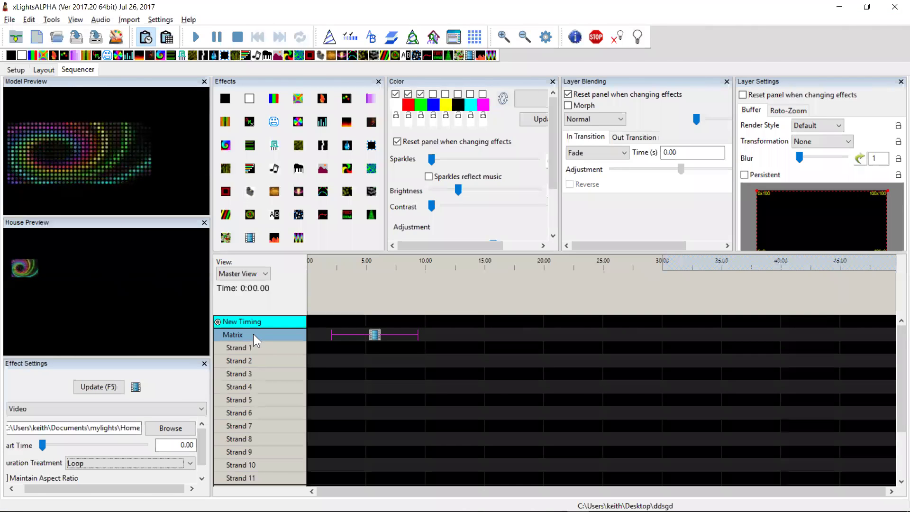
{"action": "double_click", "coordinate": [261, 404]}
{"action": "scroll", "coordinate": [272, 430], "scroll_direction": "down", "scroll_amount": 7}
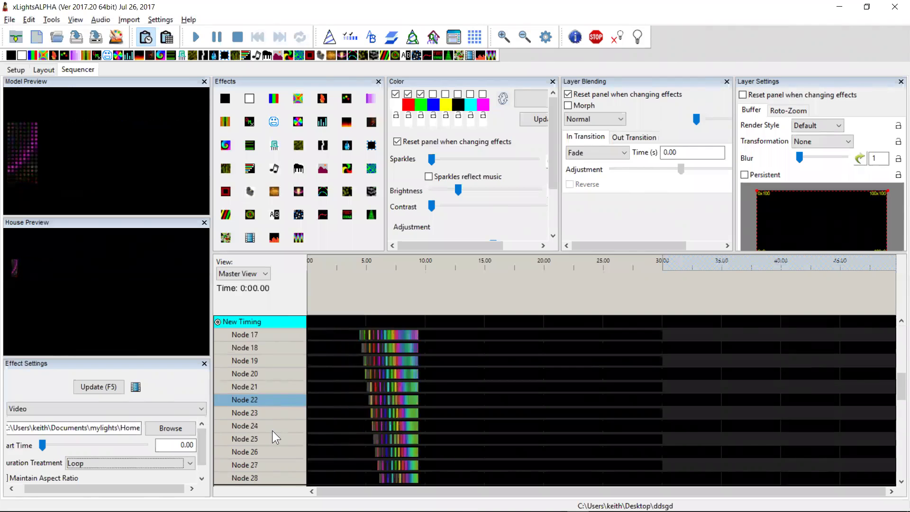
{"action": "scroll", "coordinate": [272, 430], "scroll_direction": "up", "scroll_amount": 7}
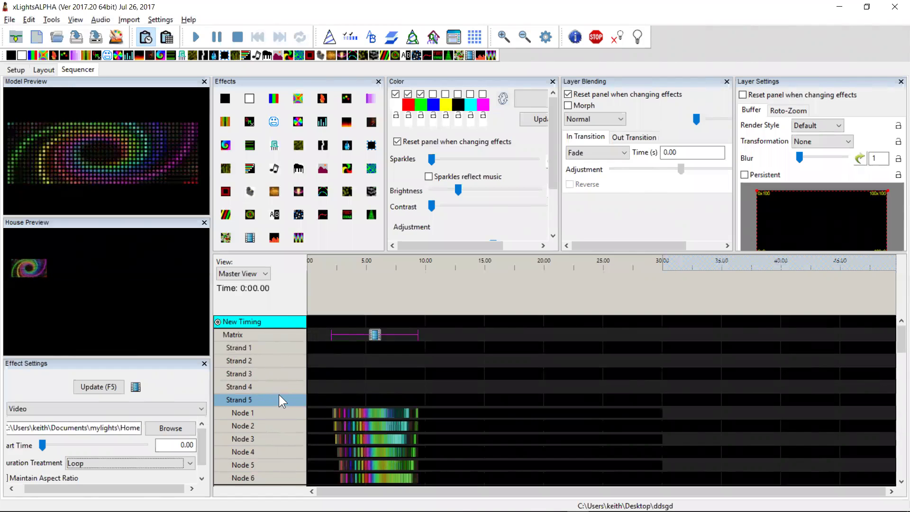
{"action": "right_click", "coordinate": [264, 365]}
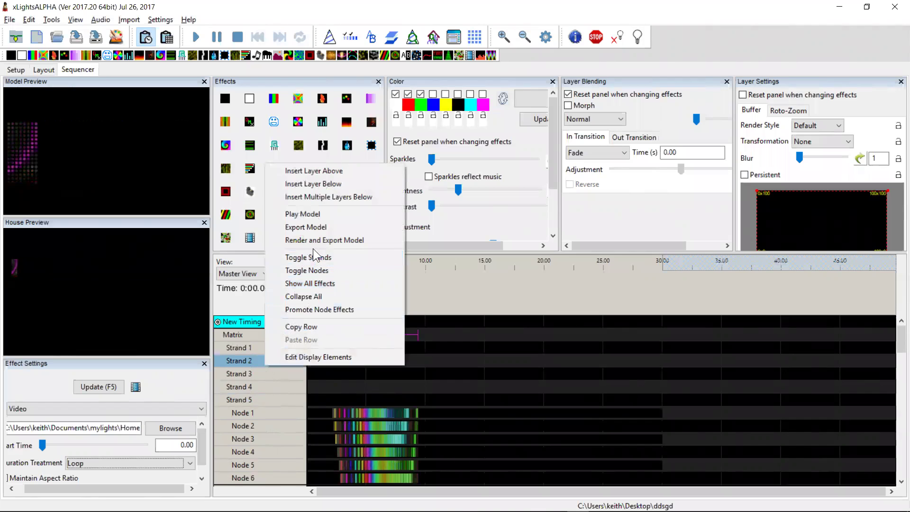
{"action": "left_click", "coordinate": [322, 296]}
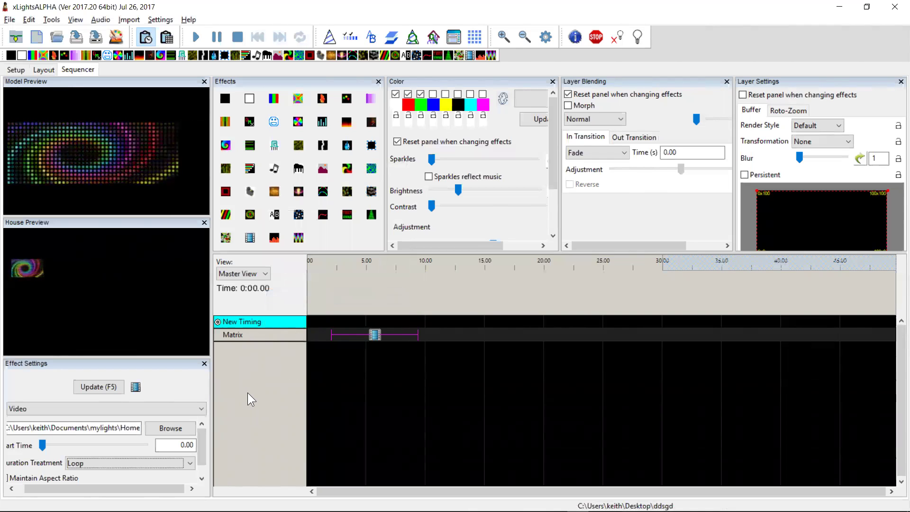
{"action": "key", "text": "alt+Tab"}
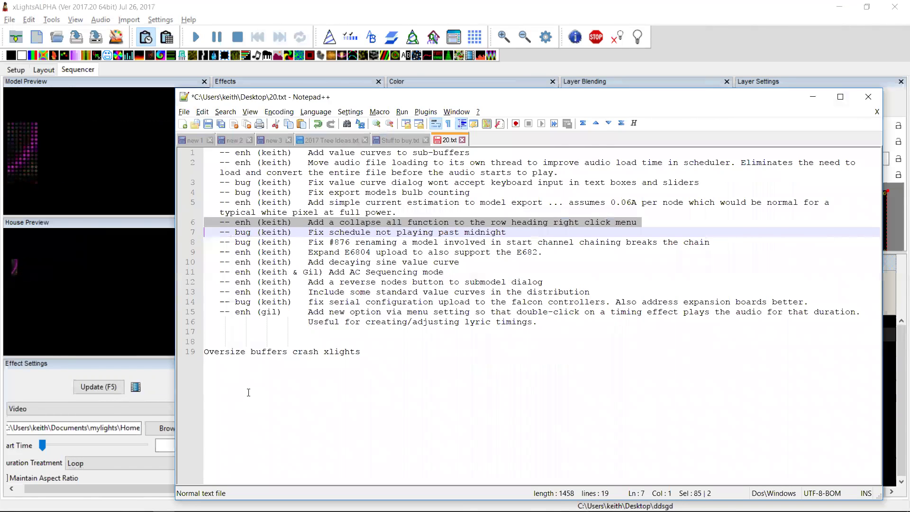
{"action": "key", "text": "Right"}
{"action": "key", "text": "shift+Down"}
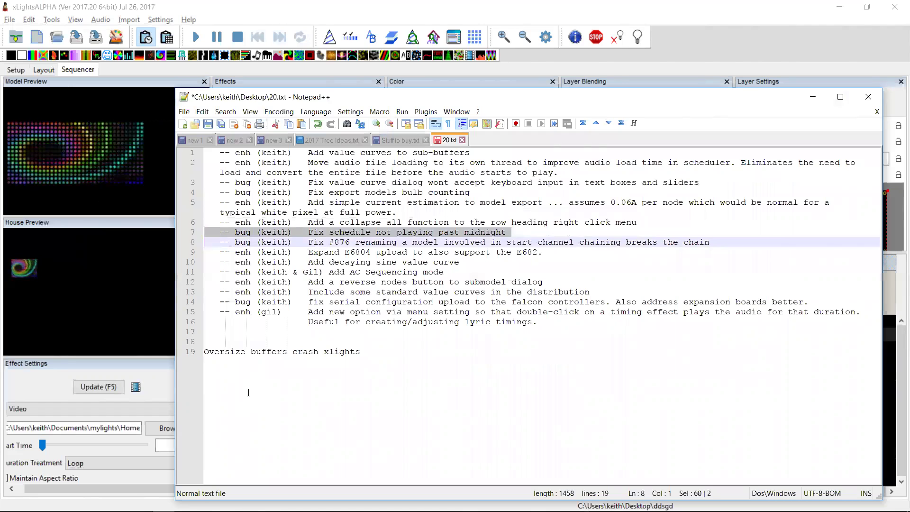
{"action": "key", "text": "Down"}
{"action": "key", "text": "Up"}
{"action": "key", "text": "Up"}
{"action": "key", "text": "shift+Down"}
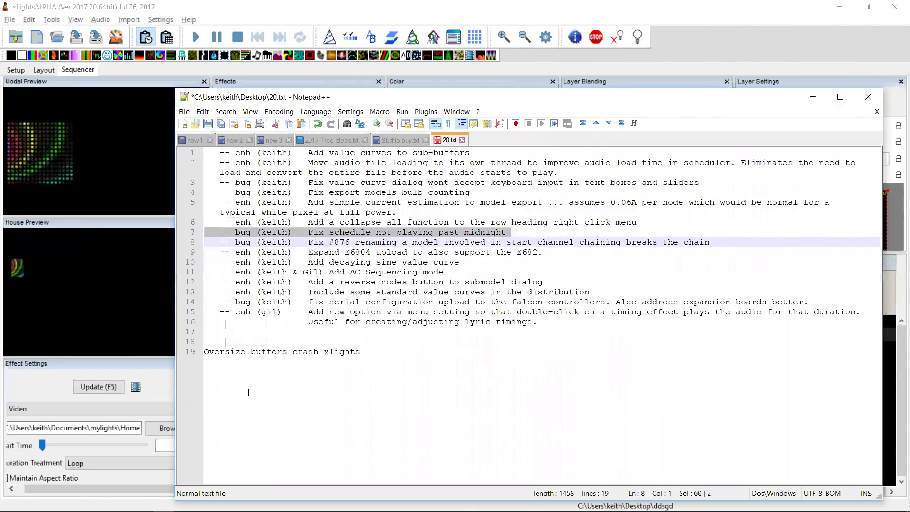
{"action": "key", "text": "Right"}
{"action": "key", "text": "shift+Down"}
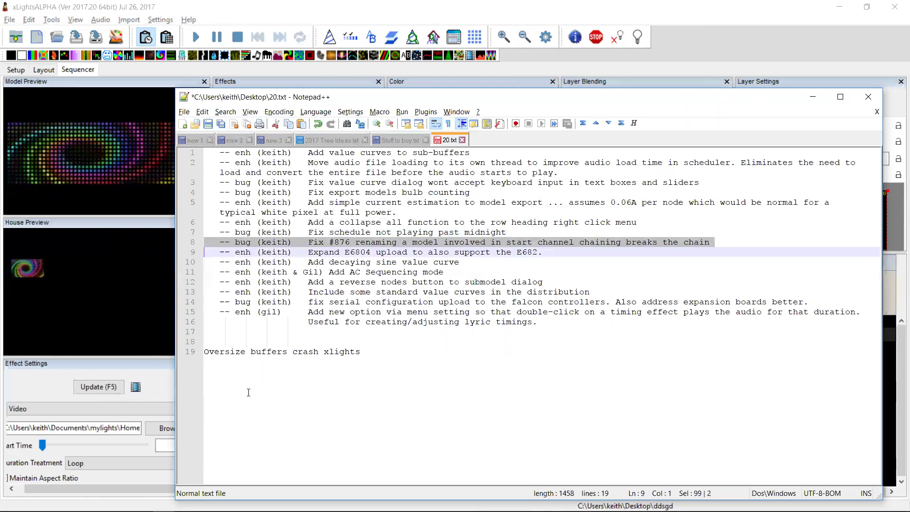
{"action": "key", "text": "alt+Tab"}
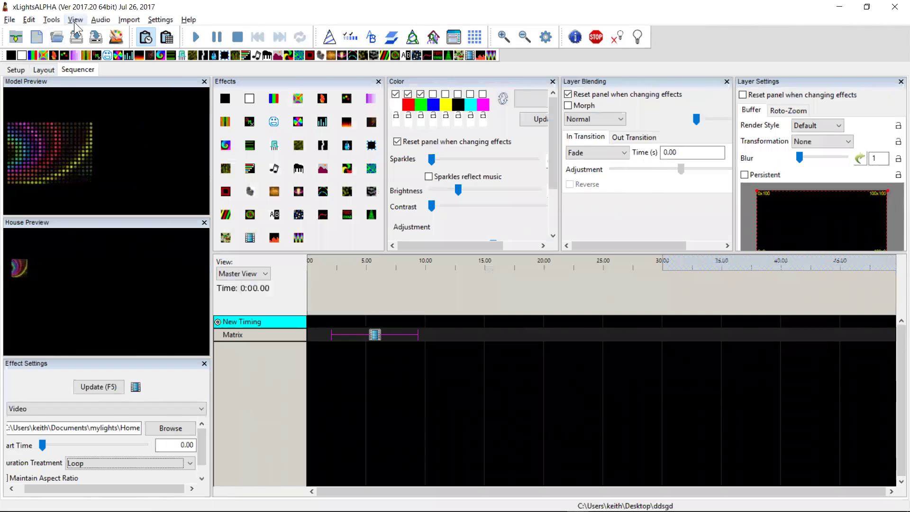
Close the current sequence without saving changes and switch to the Layout view.
{"action": "left_click", "coordinate": [12, 21]}
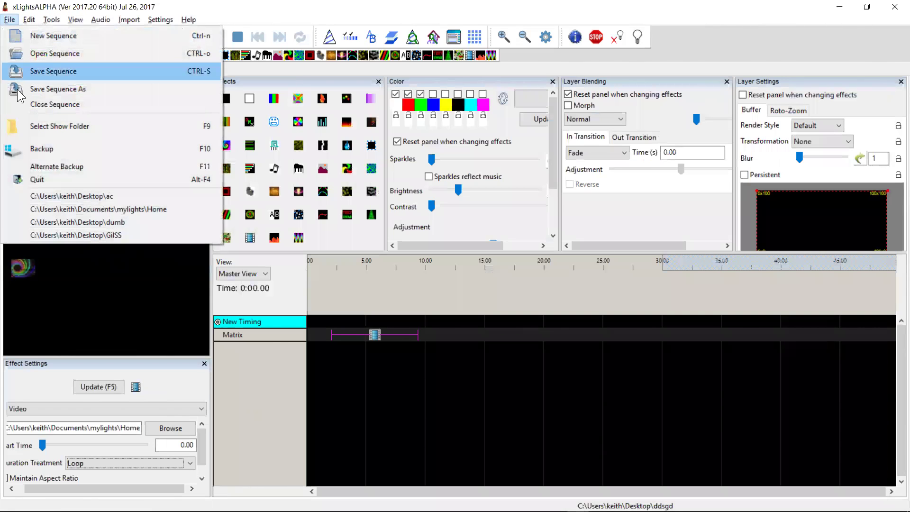
{"action": "left_click", "coordinate": [57, 107]}
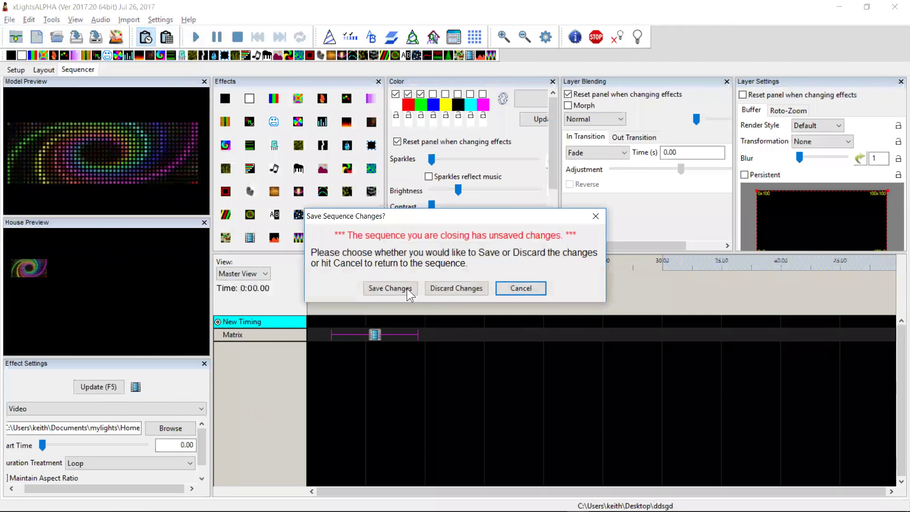
{"action": "left_click", "coordinate": [447, 290]}
{"action": "left_click", "coordinate": [43, 70]}
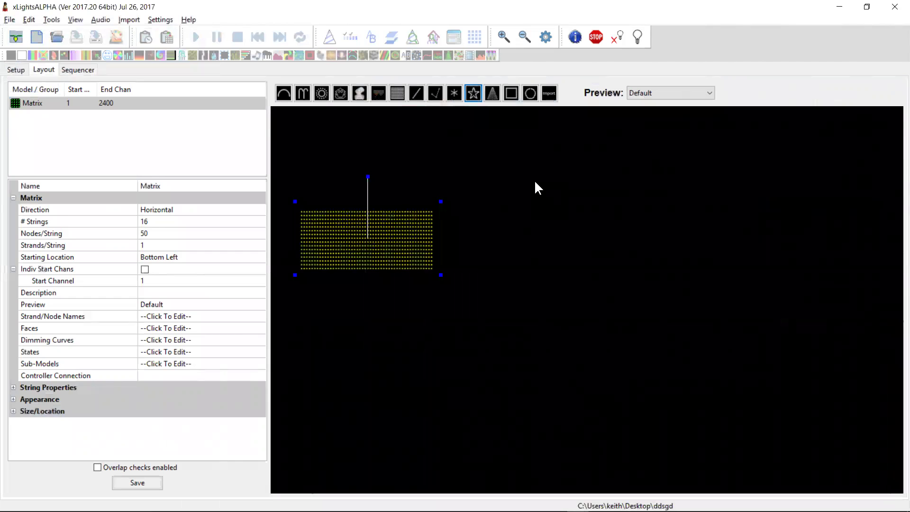
Draw a Star model and a Wreath model to the right of the Matrix.
{"action": "left_click_drag", "start_coordinate": [531, 173], "coordinate": [581, 232]}
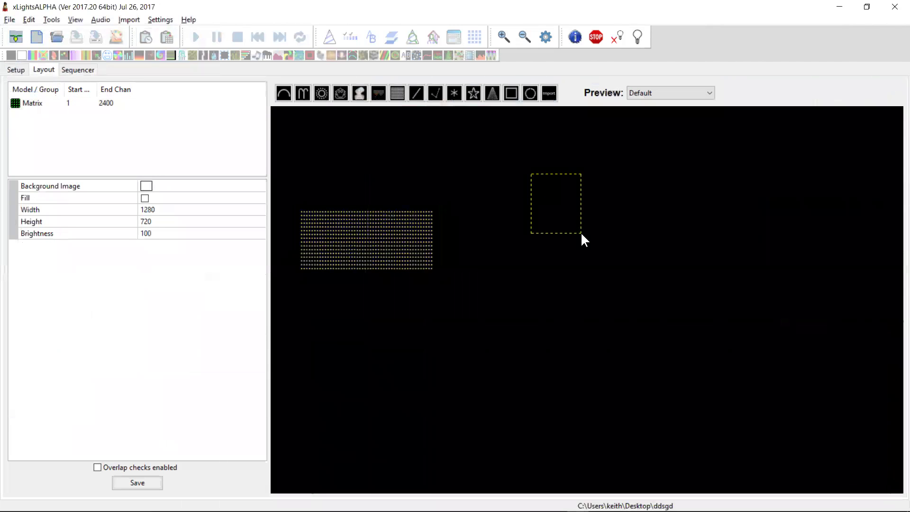
{"action": "left_click", "coordinate": [473, 93]}
{"action": "left_click_drag", "start_coordinate": [519, 173], "coordinate": [571, 225]}
{"action": "left_click", "coordinate": [530, 93]}
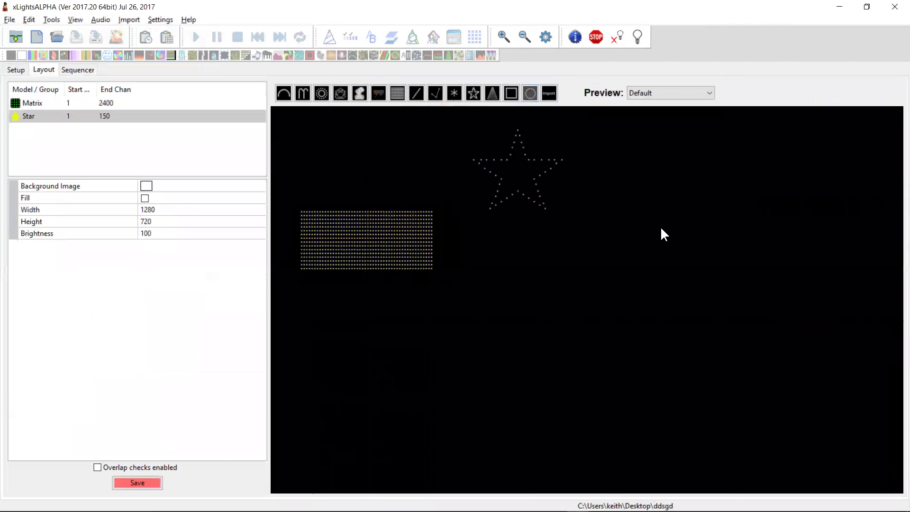
{"action": "left_click_drag", "start_coordinate": [666, 231], "coordinate": [708, 194]}
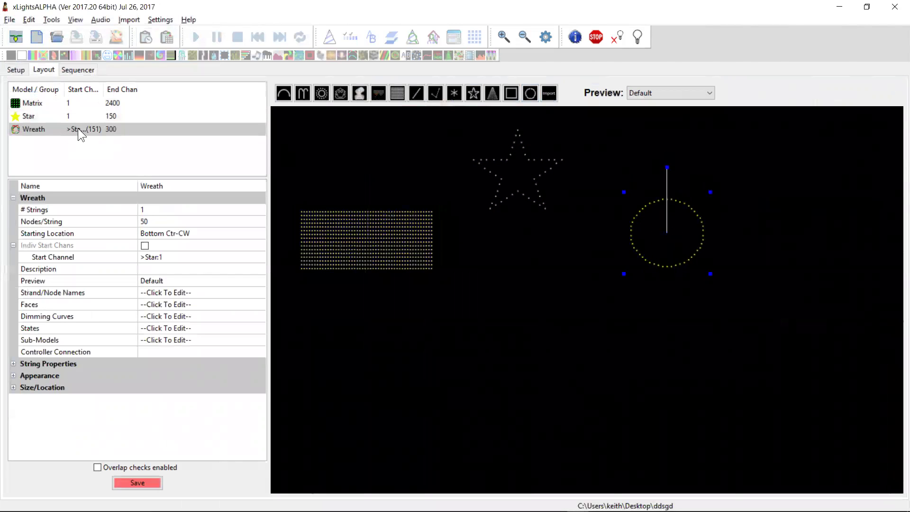
Rename the Star model to 'TreeStar'.
{"action": "left_click", "coordinate": [34, 114]}
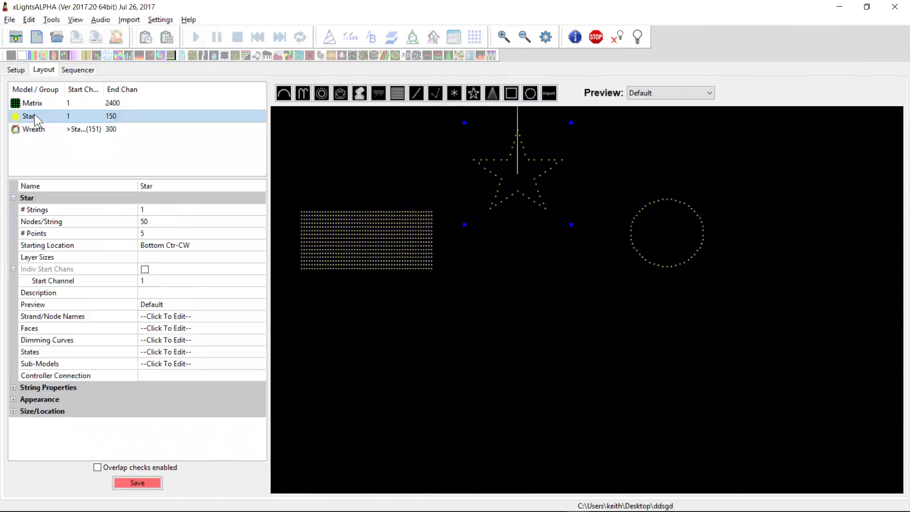
{"action": "left_click", "coordinate": [168, 184]}
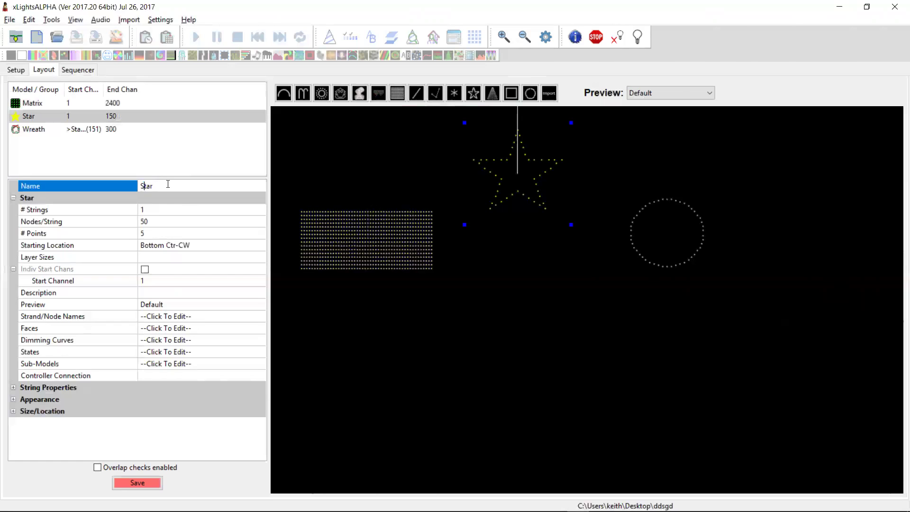
{"action": "key", "text": "Home"}
{"action": "type", "text": "Tree"}
{"action": "key", "text": "Return"}
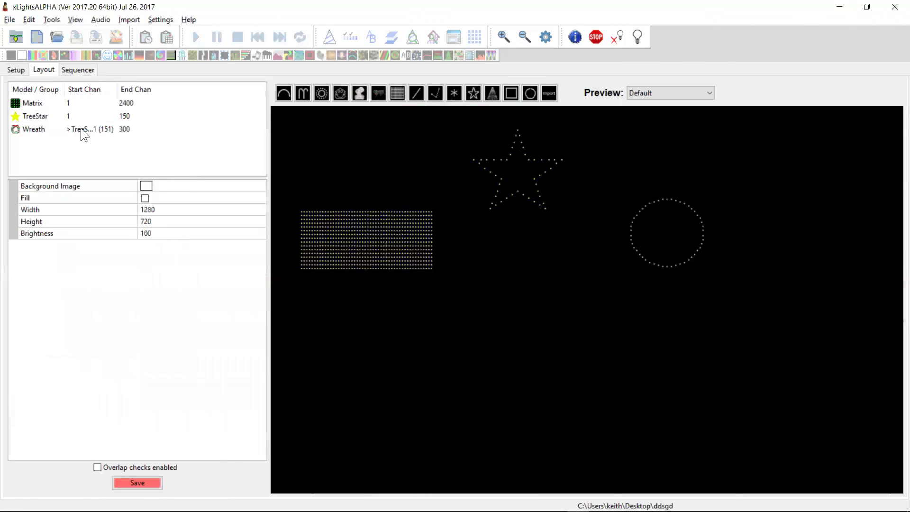
Select the Wreath model, chained at >TreeStar:1, and return to the Notepad++ changelog.
{"action": "mouse_move", "coordinate": [80, 128]}
{"action": "left_click", "coordinate": [78, 129]}
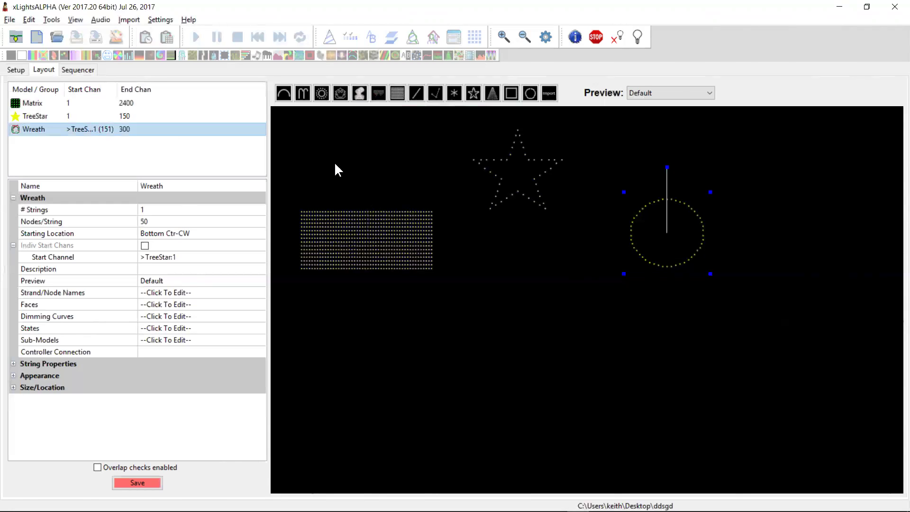
{"action": "key", "text": "alt+Tab"}
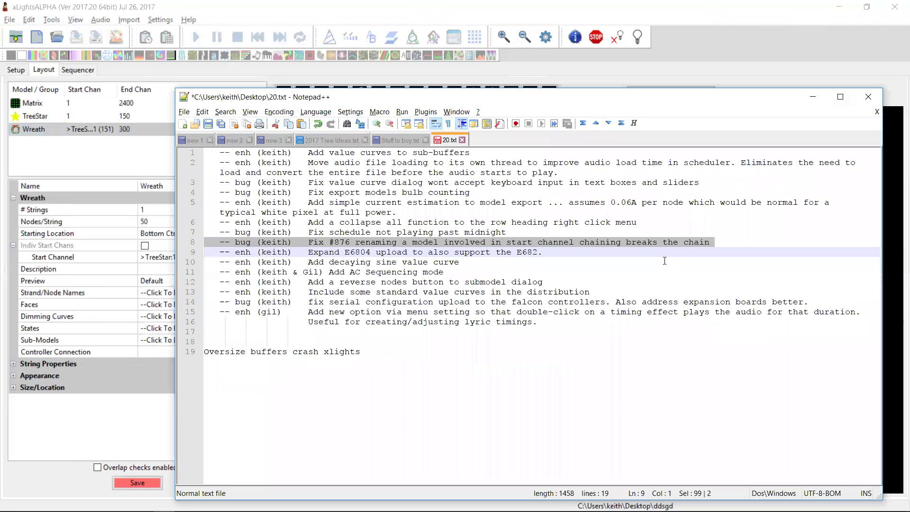
Mark the E6804 upload changelog entry, then start adding an E1.31 output in xLights Setup.
{"action": "key", "text": "Right"}
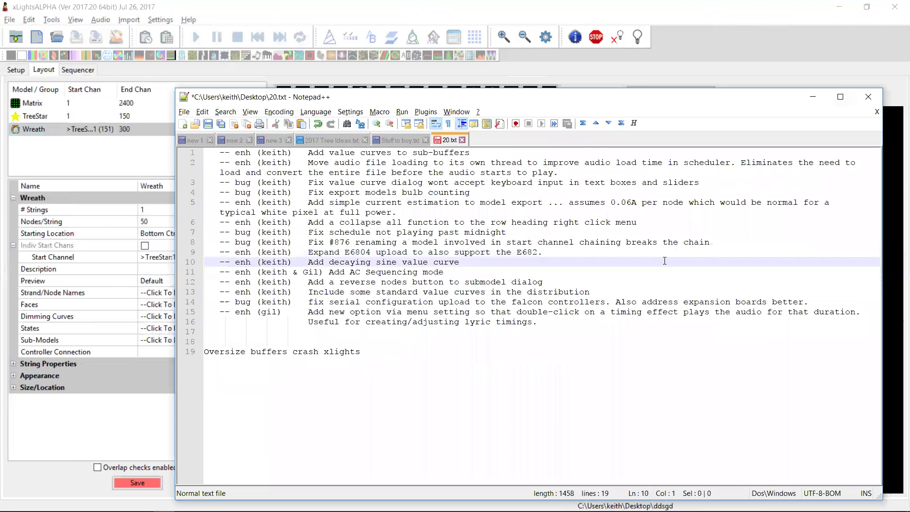
{"action": "key", "text": "shift+Down"}
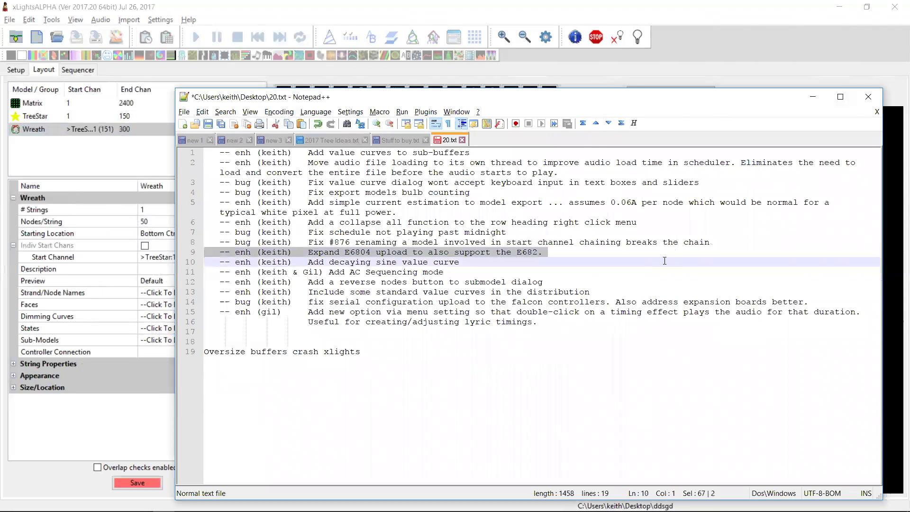
{"action": "key", "text": "alt+Tab"}
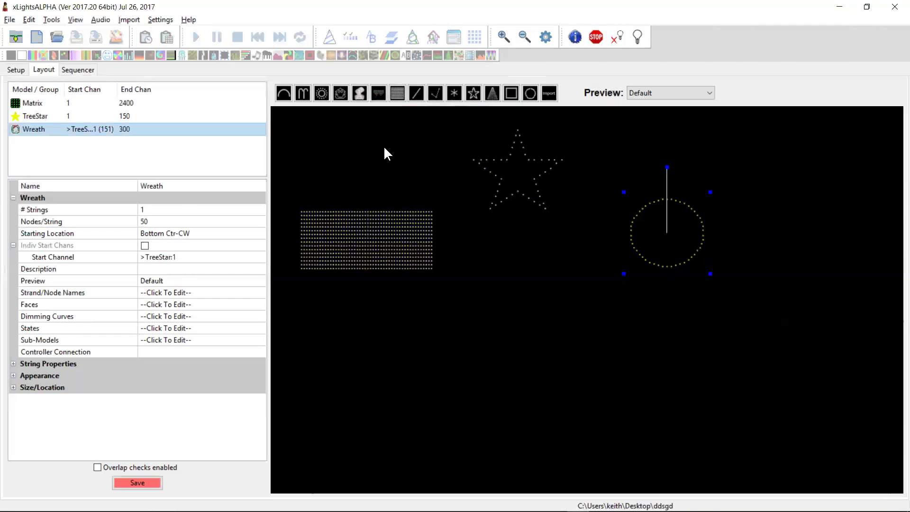
{"action": "left_click", "coordinate": [22, 69]}
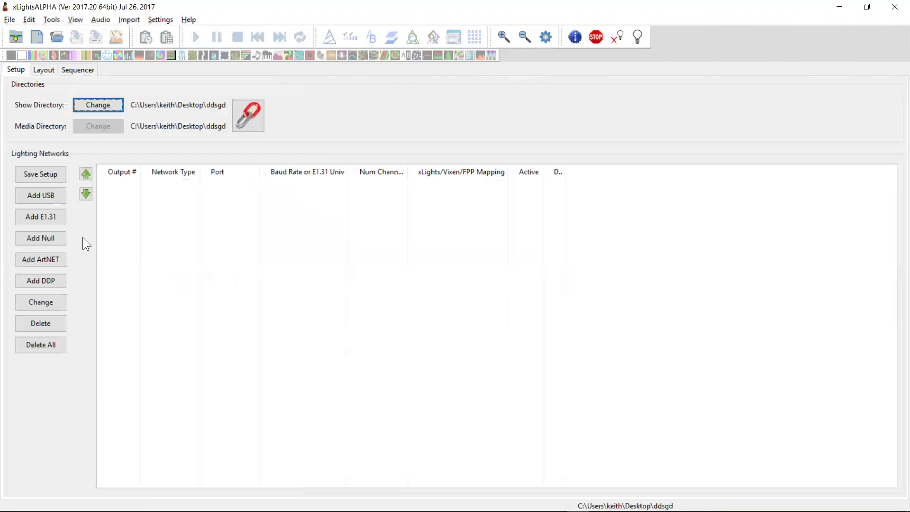
{"action": "left_click", "coordinate": [52, 218]}
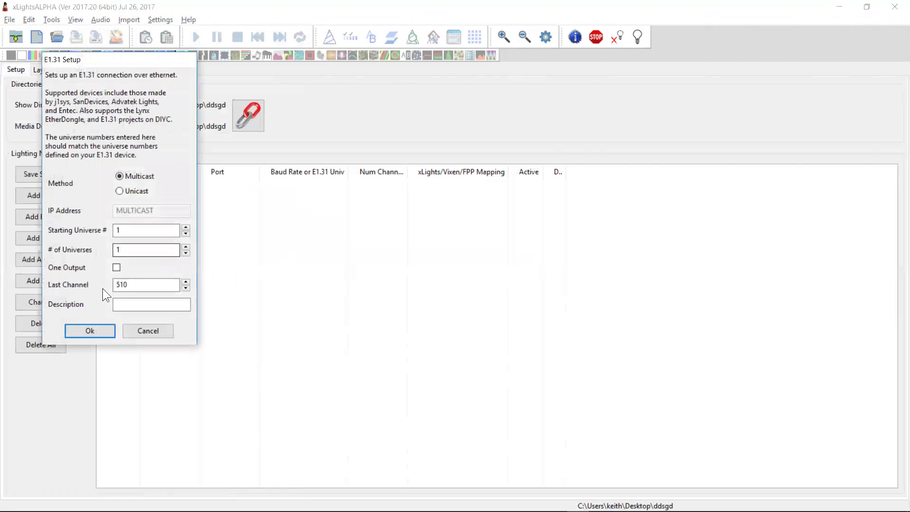
Confirm the multicast universe-1 E1.31 output, then browse its Upload To Controller options without choosing.
{"action": "left_click", "coordinate": [91, 329]}
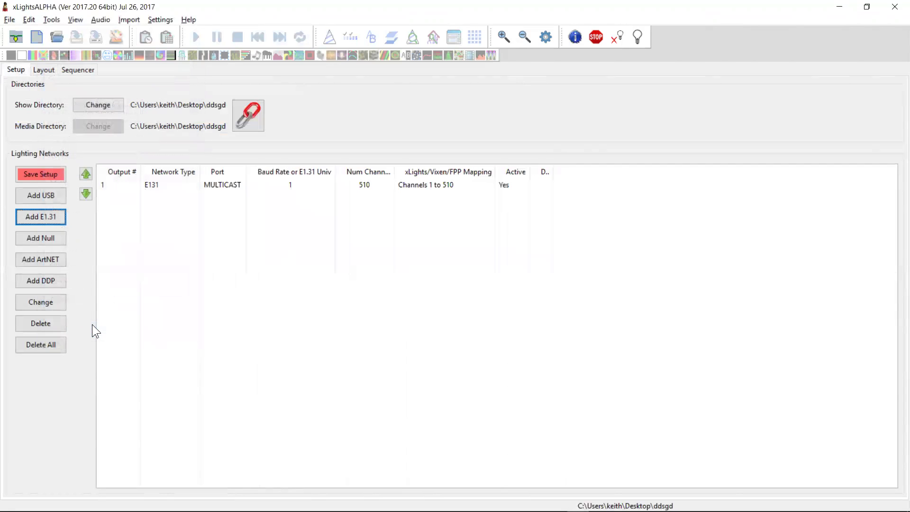
{"action": "left_click", "coordinate": [201, 185]}
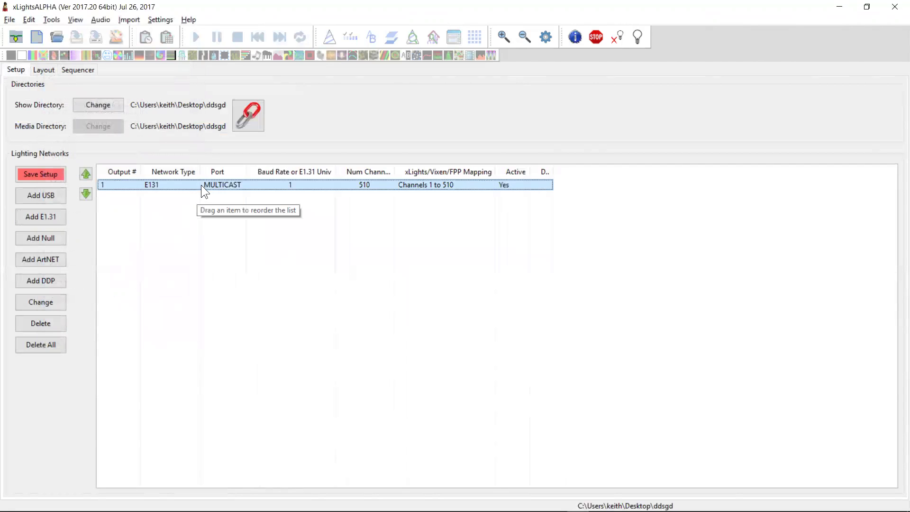
{"action": "right_click", "coordinate": [247, 185]}
{"action": "mouse_move", "coordinate": [283, 192]}
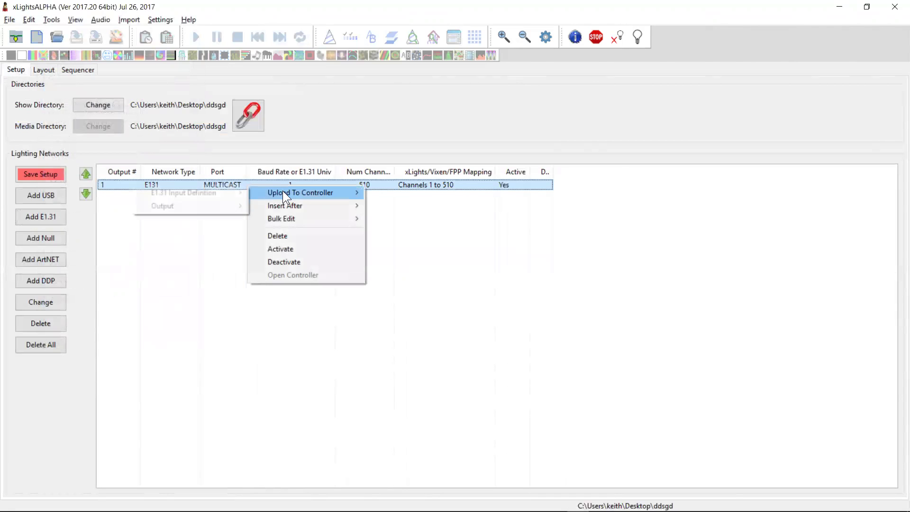
{"action": "mouse_move", "coordinate": [228, 192]}
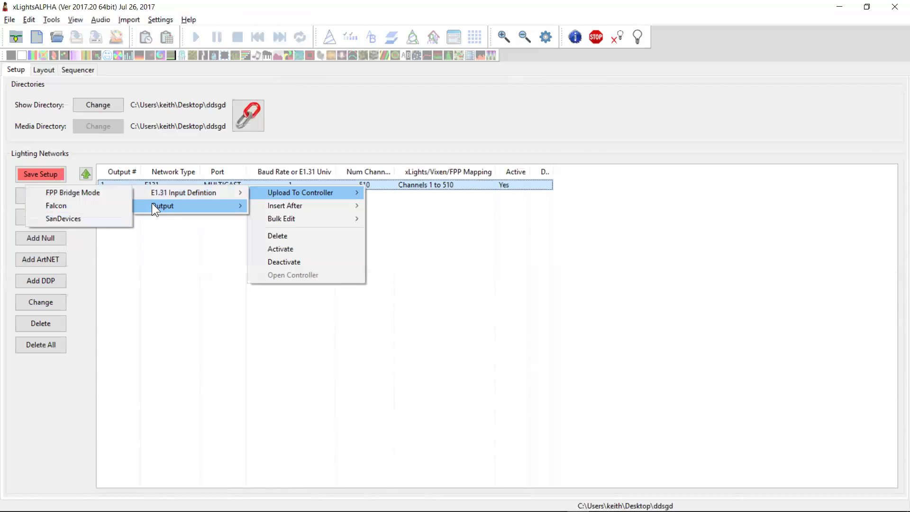
{"action": "mouse_move", "coordinate": [153, 204]}
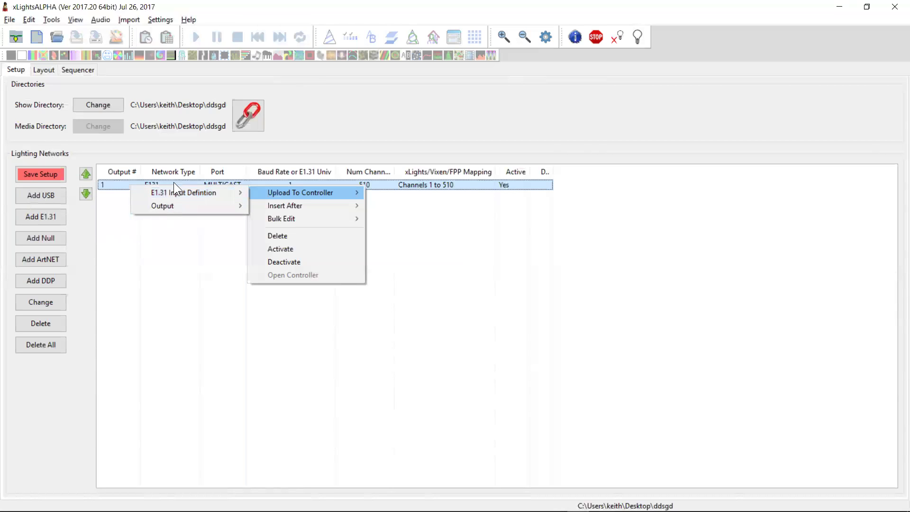
{"action": "mouse_move", "coordinate": [175, 195]}
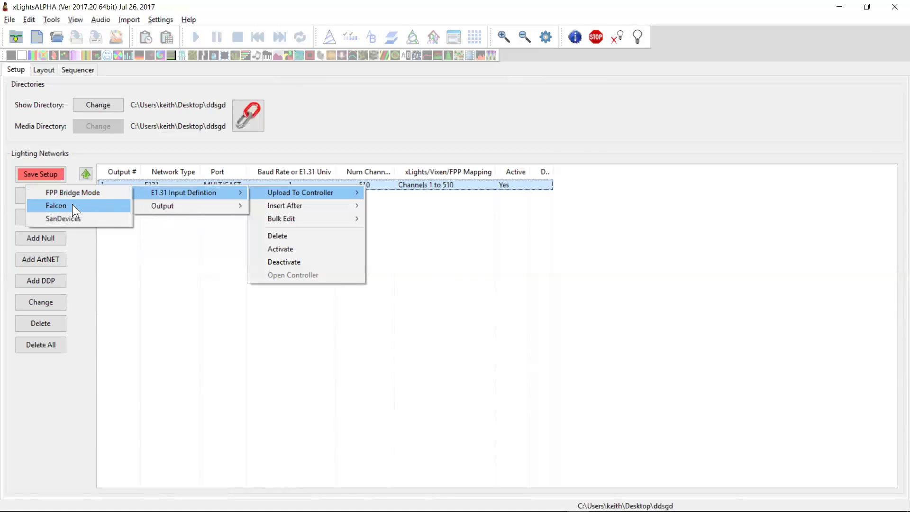
{"action": "mouse_move", "coordinate": [177, 205]}
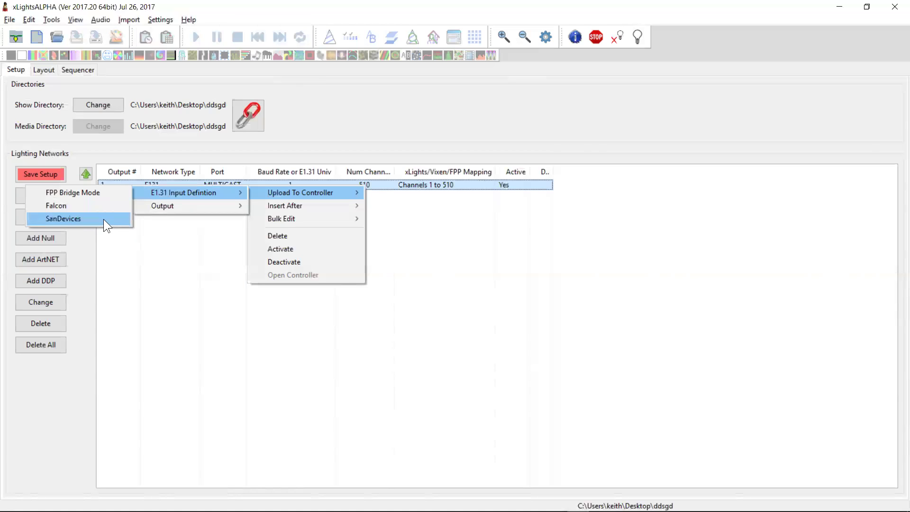
{"action": "left_click", "coordinate": [177, 247]}
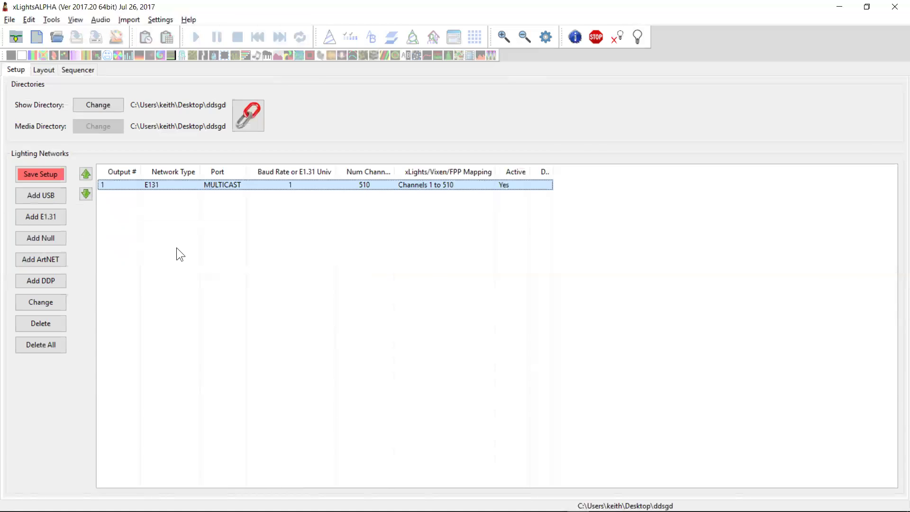
Mark the decaying sine value curve changelog entry, then create a new xLights sequence.
{"action": "left_click", "coordinate": [221, 187]}
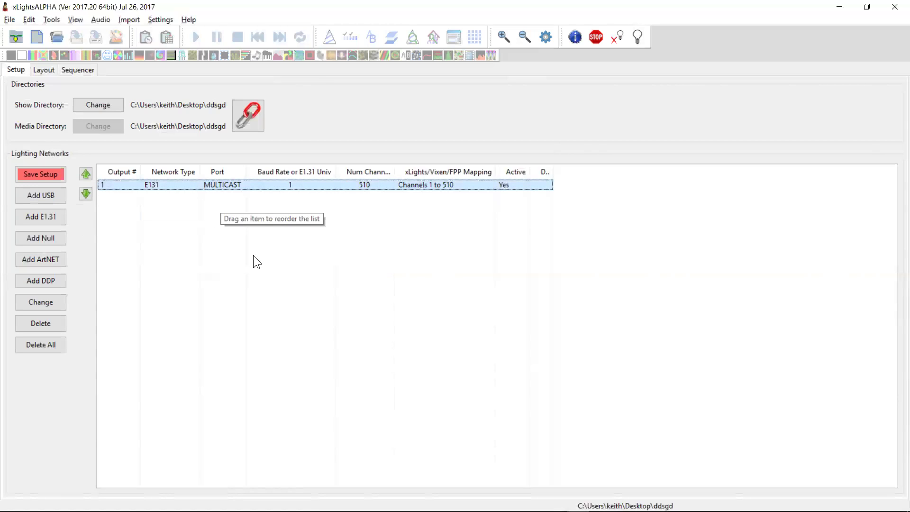
{"action": "key", "text": "alt+Tab"}
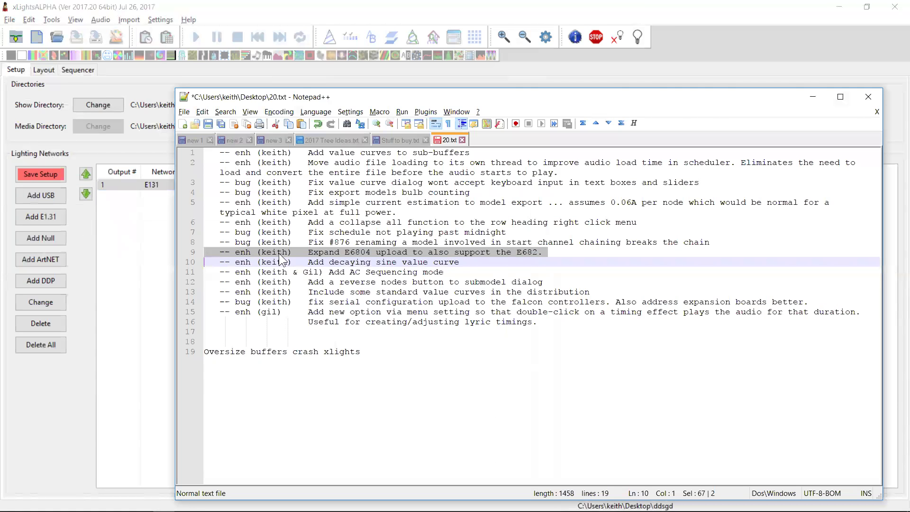
{"action": "key", "text": "Down"}
{"action": "key", "text": "Up"}
{"action": "key", "text": "Up"}
{"action": "key", "text": "Down"}
{"action": "key", "text": "shift+Down"}
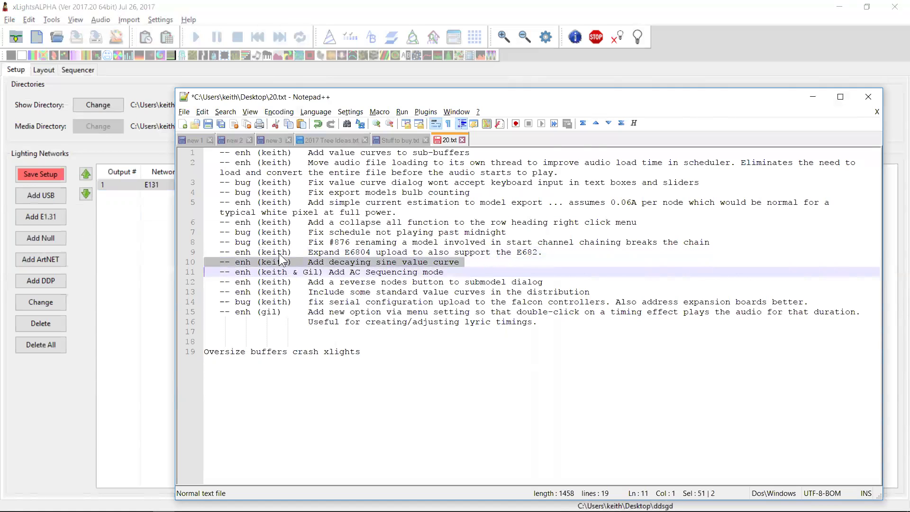
{"action": "key", "text": "alt+Tab"}
{"action": "left_click", "coordinate": [37, 37]}
Finish the new sequence settings and place a Bars effect early on the TreeStar row.
{"action": "left_click", "coordinate": [312, 254]}
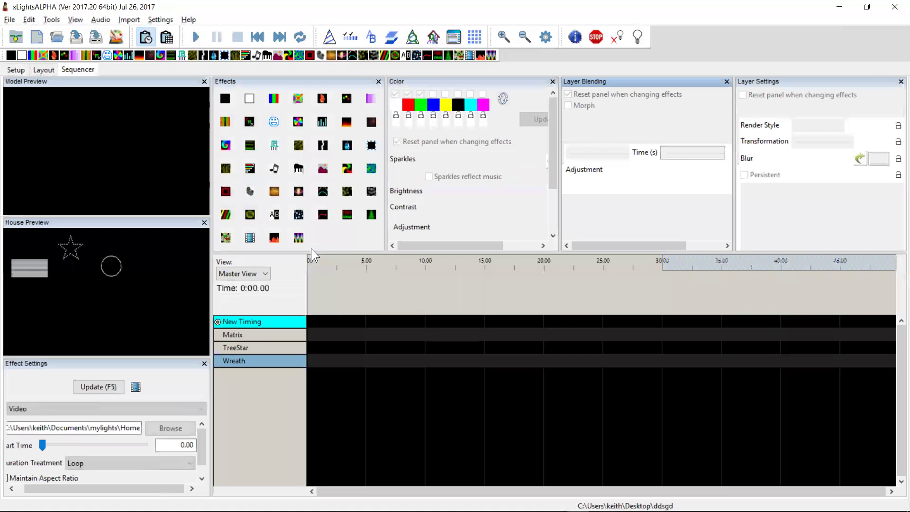
{"action": "left_click_drag", "start_coordinate": [273, 98], "coordinate": [356, 349]}
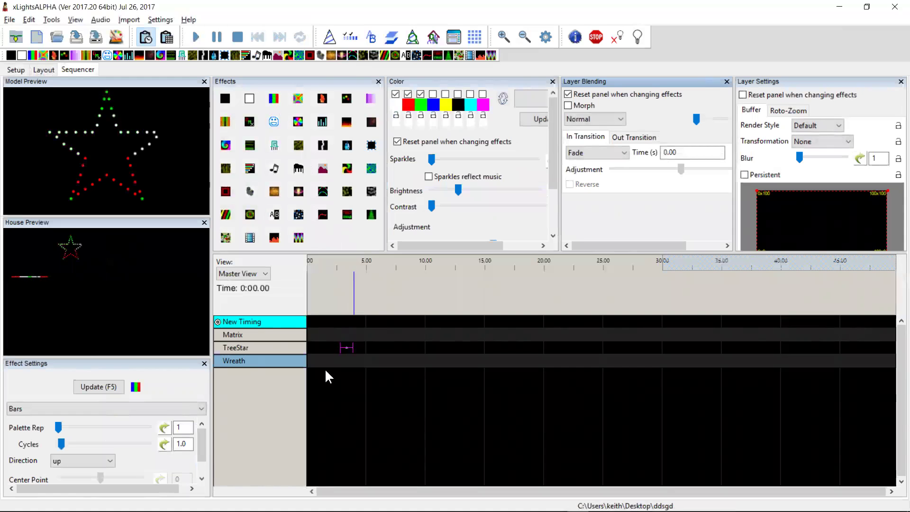
{"action": "left_click", "coordinate": [164, 428]}
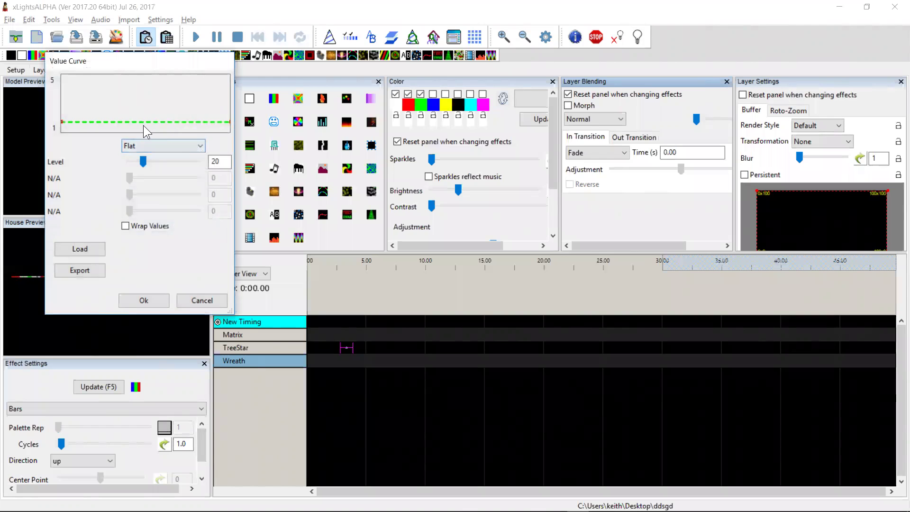
Give Palette Rep a Decaying Sine curve raised to 59 cycles, then switch to the Notepad++ changelog.
{"action": "left_click", "coordinate": [142, 144]}
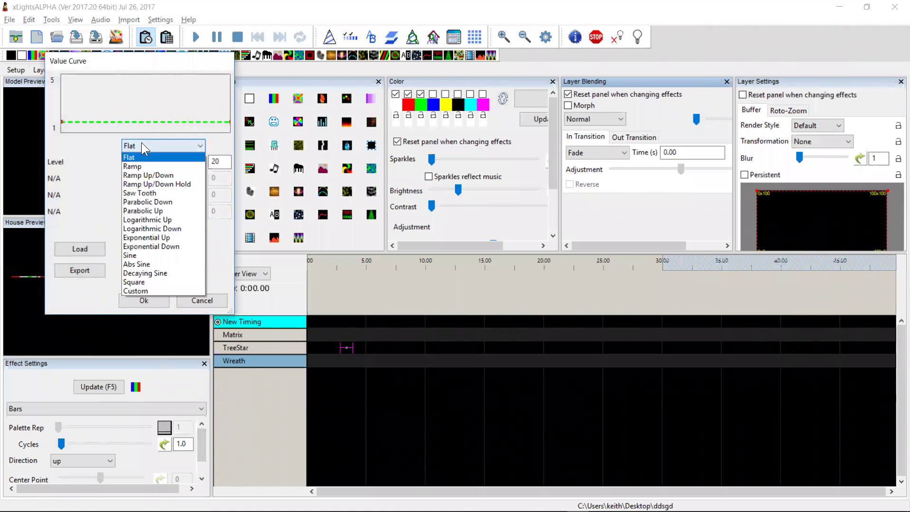
{"action": "left_click", "coordinate": [151, 255]}
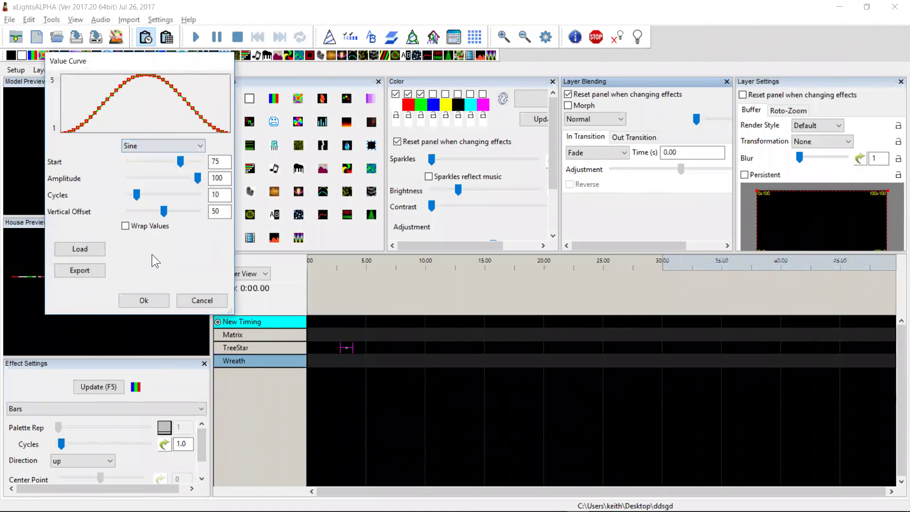
{"action": "left_click", "coordinate": [167, 146]}
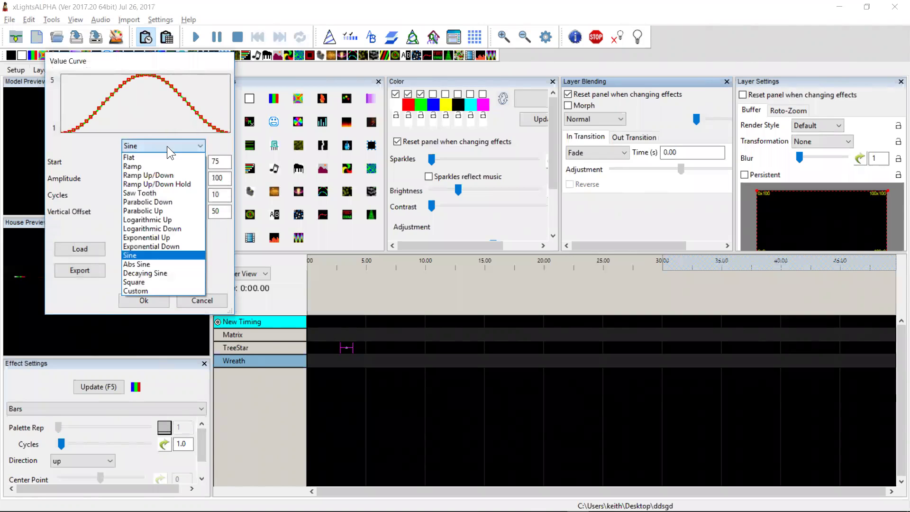
{"action": "left_click", "coordinate": [163, 273]}
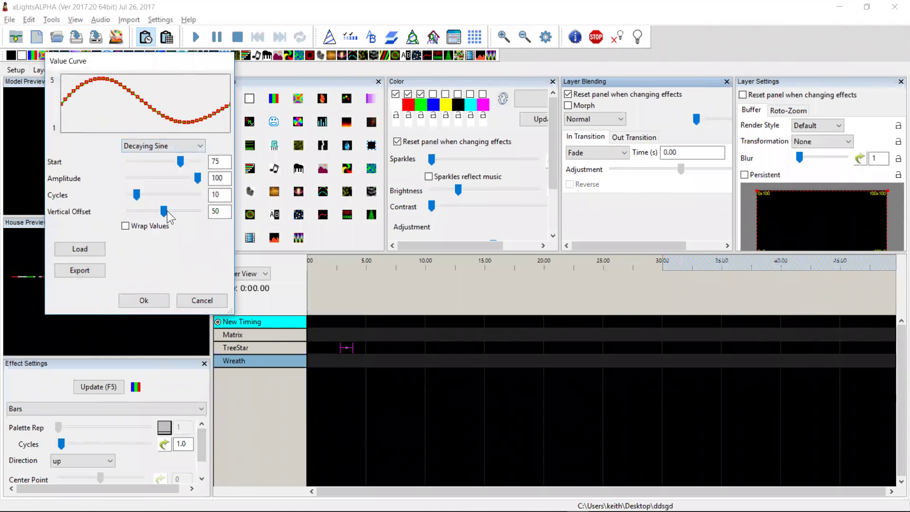
{"action": "left_click_drag", "start_coordinate": [138, 194], "coordinate": [171, 194]}
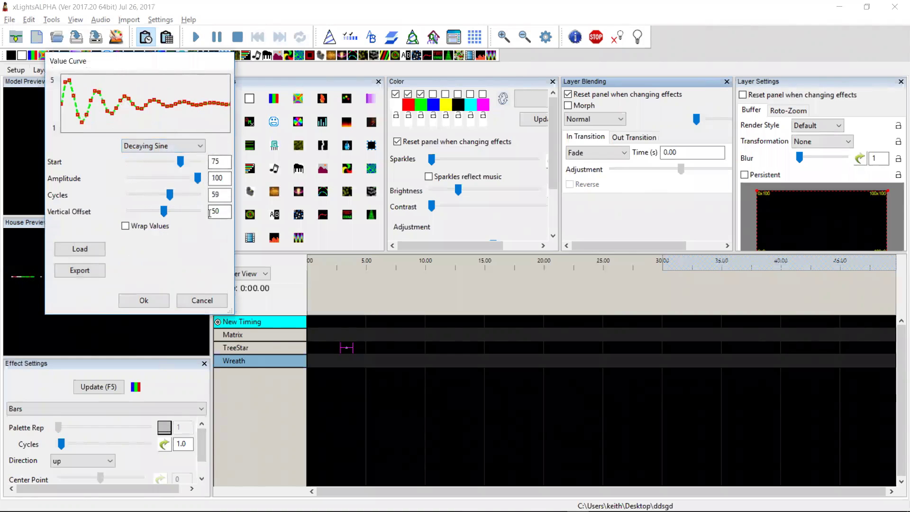
{"action": "key", "text": "Tab"}
{"action": "key", "text": "alt+Tab"}
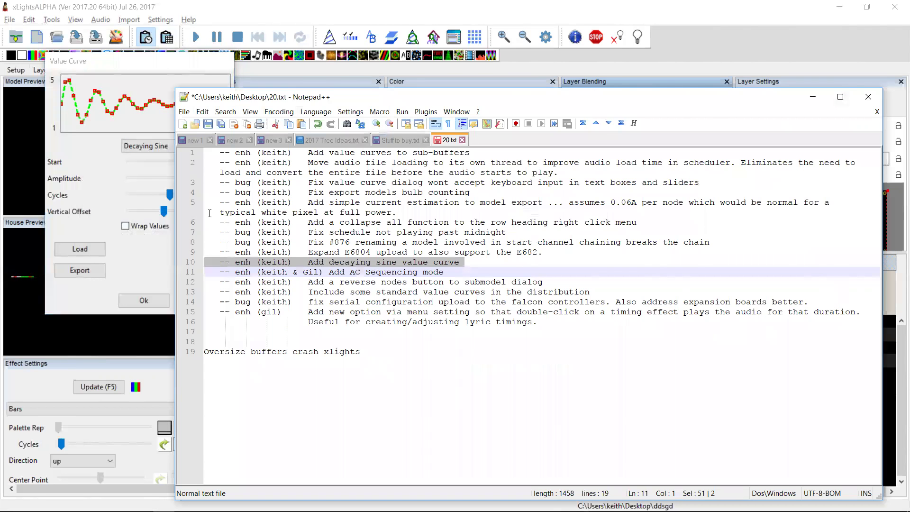
Mark the AC Sequencing mode and reverse nodes changelog entries, then return to xLights.
{"action": "key", "text": "Down"}
{"action": "key", "text": "Up"}
{"action": "key", "text": "shift+Down"}
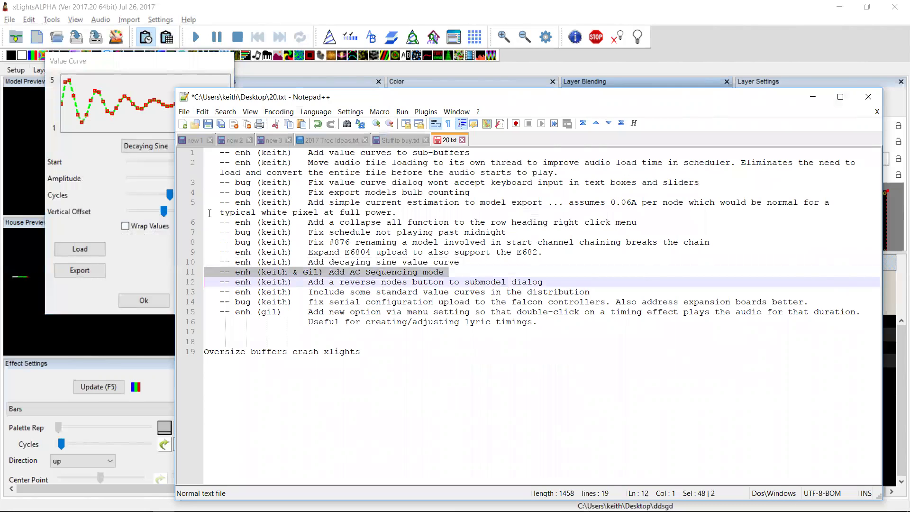
{"action": "key", "text": "Right"}
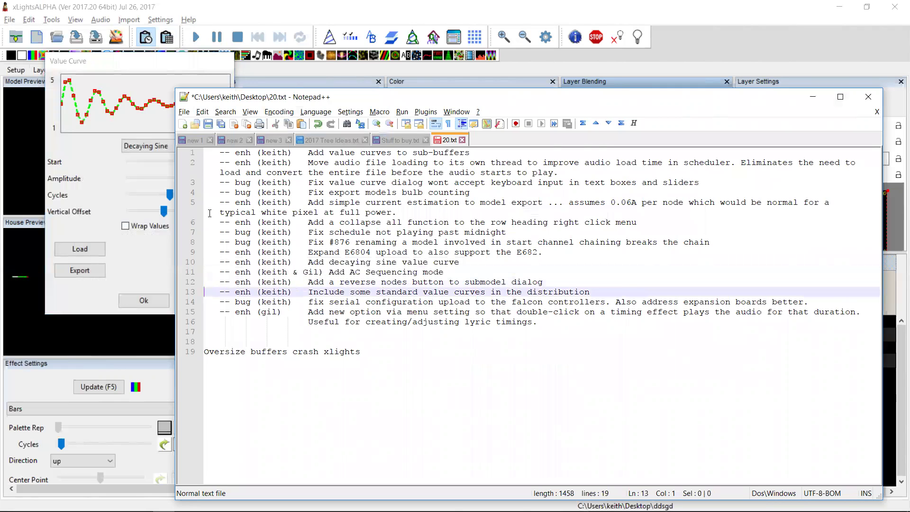
{"action": "key", "text": "shift+Down"}
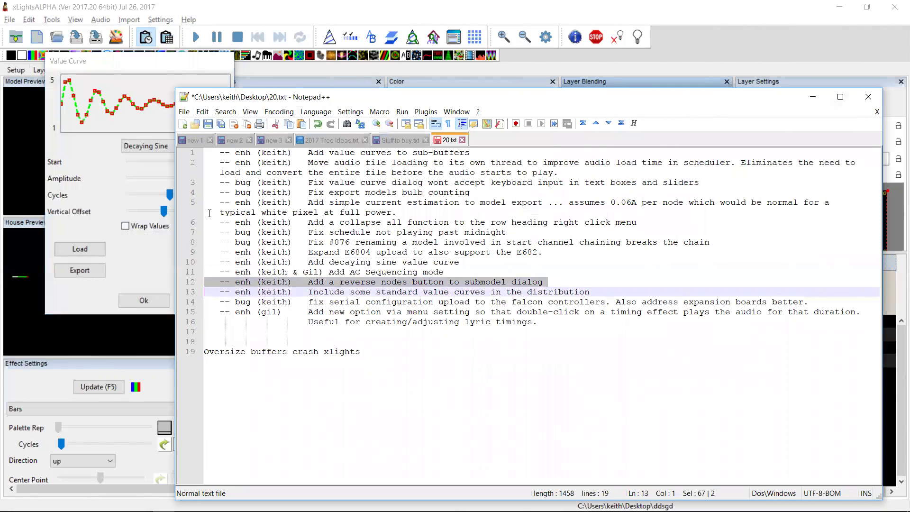
{"action": "key", "text": "alt+Tab"}
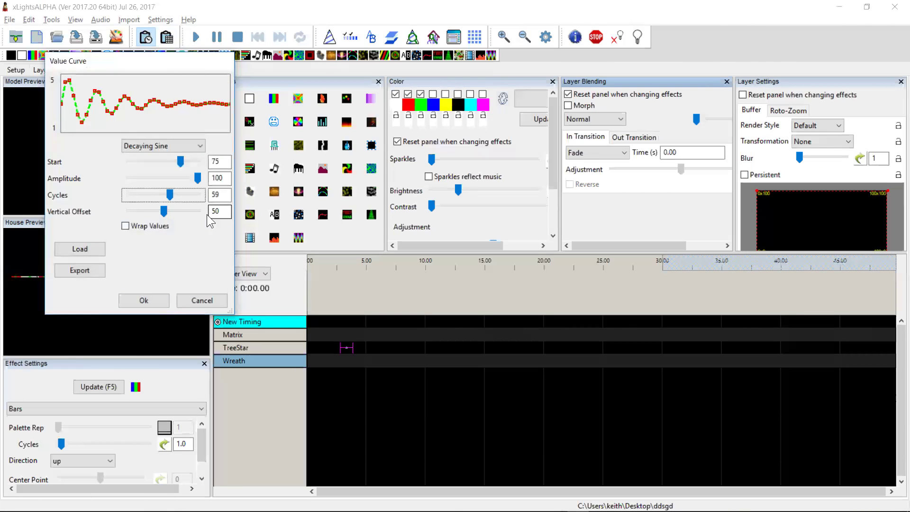
Keep the Decaying Sine curve and open the Sub-Models editor for TreeStar in Layout.
{"action": "left_click", "coordinate": [143, 300]}
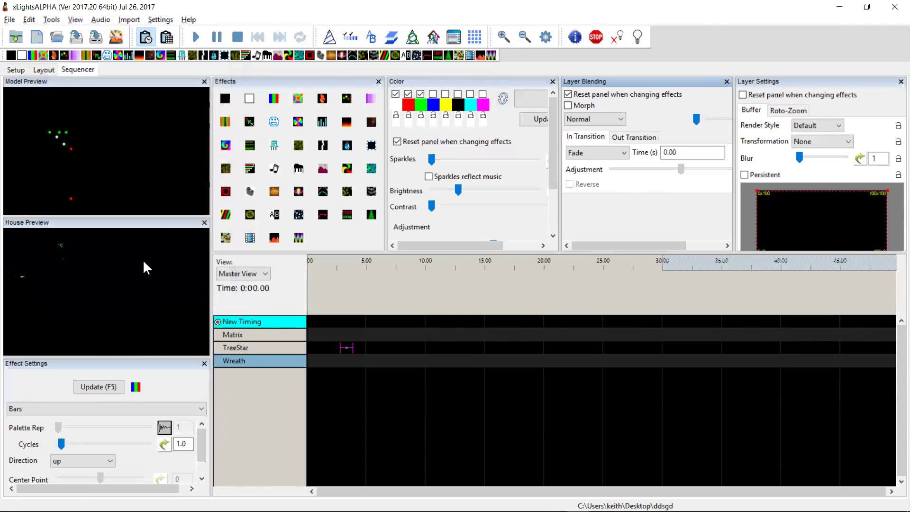
{"action": "left_click", "coordinate": [42, 66]}
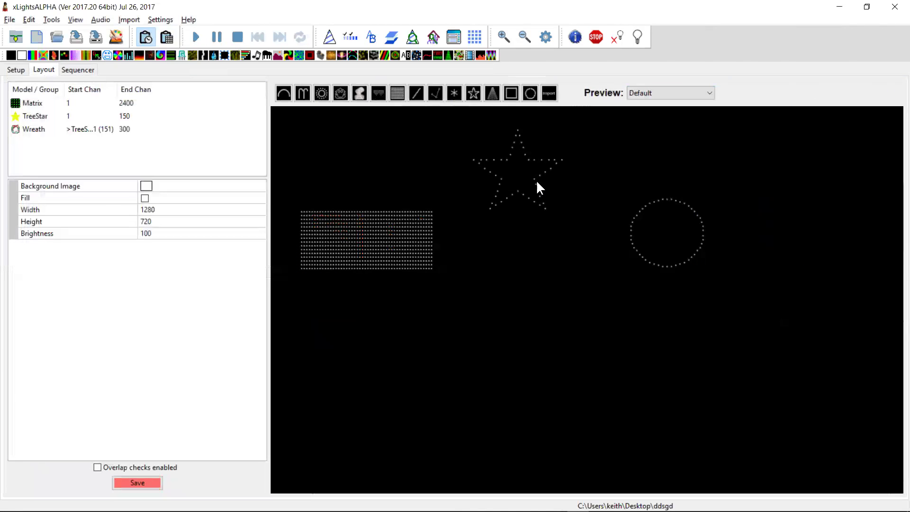
{"action": "left_click", "coordinate": [541, 204]}
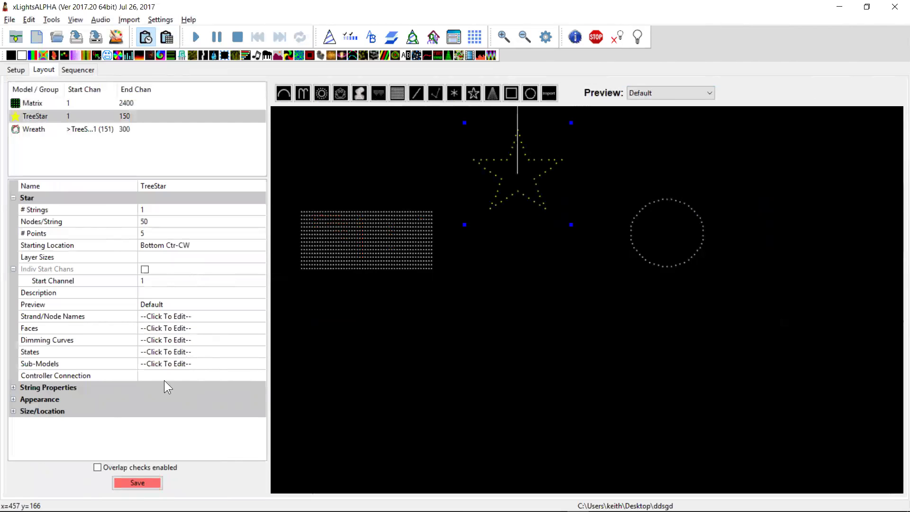
{"action": "left_click", "coordinate": [259, 362]}
{"action": "left_click", "coordinate": [260, 362]}
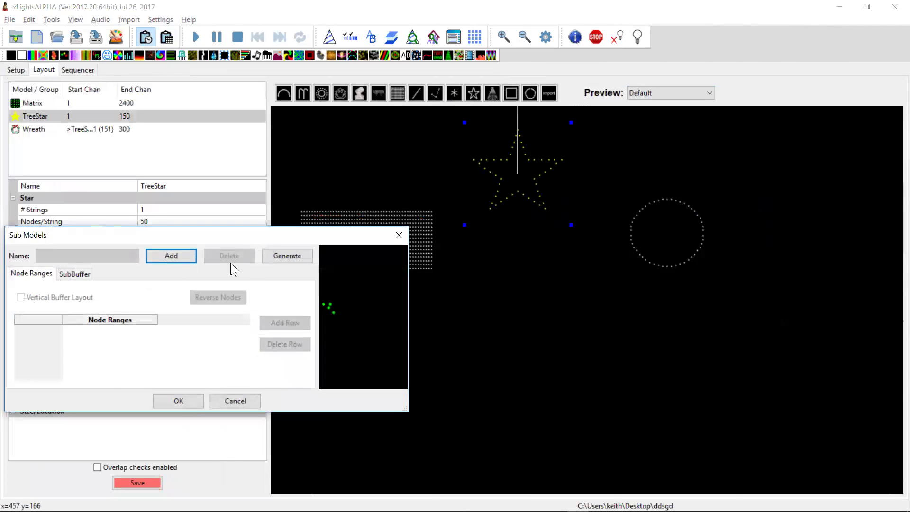
Generate 10 submodels named SubModel, split by individual nodes.
{"action": "left_click", "coordinate": [276, 258]}
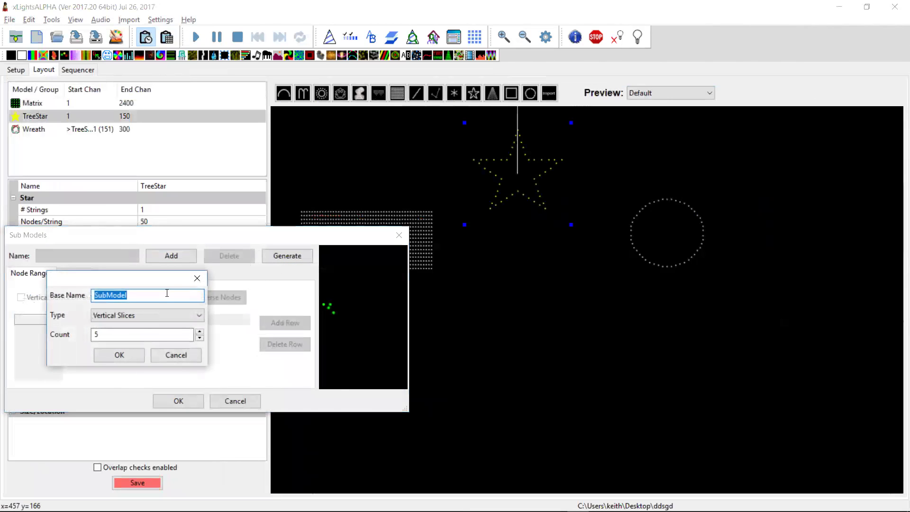
{"action": "left_click", "coordinate": [167, 294]}
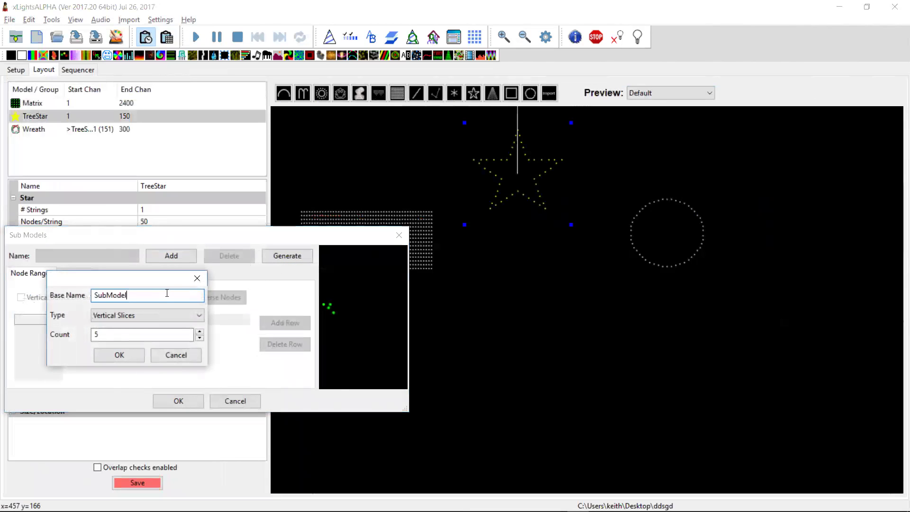
{"action": "left_click", "coordinate": [142, 313]}
{"action": "left_click", "coordinate": [120, 377]}
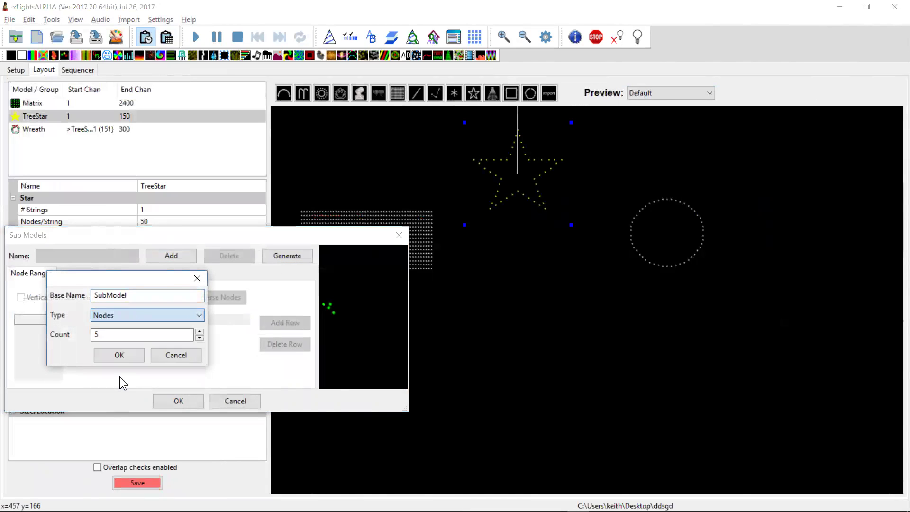
{"action": "double_click", "coordinate": [115, 332]}
{"action": "type", "text": "10"}
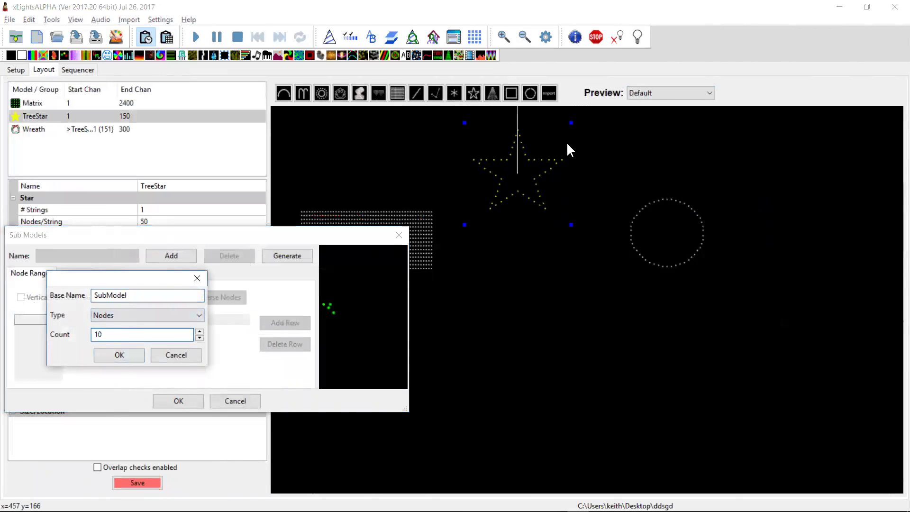
{"action": "left_click", "coordinate": [118, 352]}
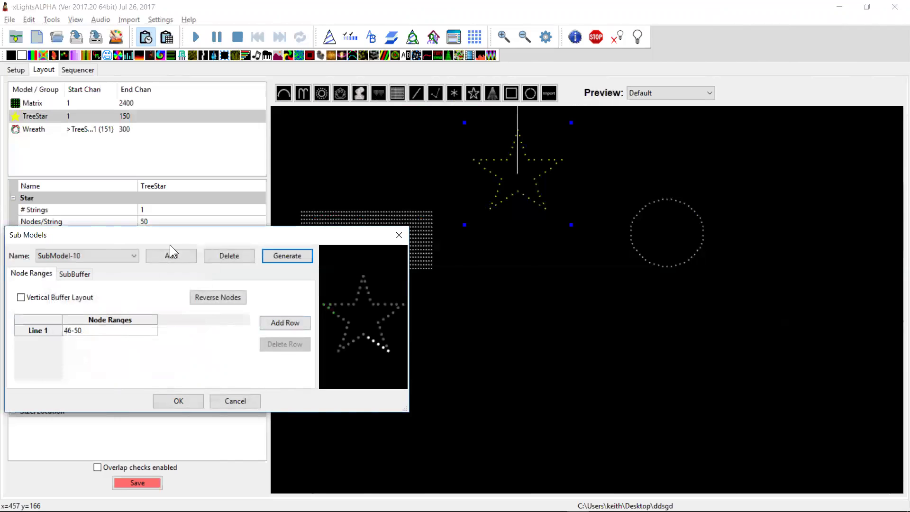
Move the submodel editor aside and toggle Reverse Nodes on Line 1 (46-50) several times.
{"action": "left_click_drag", "start_coordinate": [187, 231], "coordinate": [301, 204]}
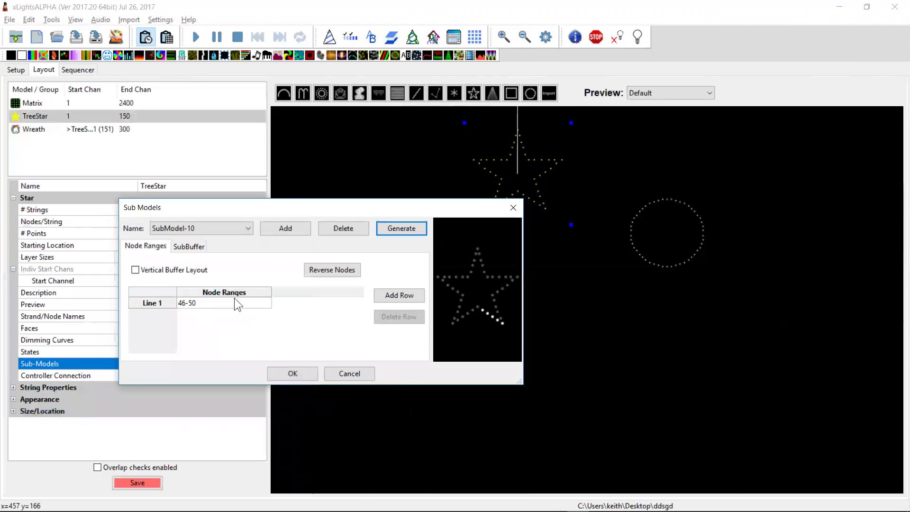
{"action": "left_click", "coordinate": [339, 269]}
{"action": "left_click", "coordinate": [331, 271]}
{"action": "left_click", "coordinate": [330, 270]}
{"action": "left_click", "coordinate": [330, 270]}
{"action": "left_click", "coordinate": [331, 270]}
{"action": "left_click", "coordinate": [331, 270]}
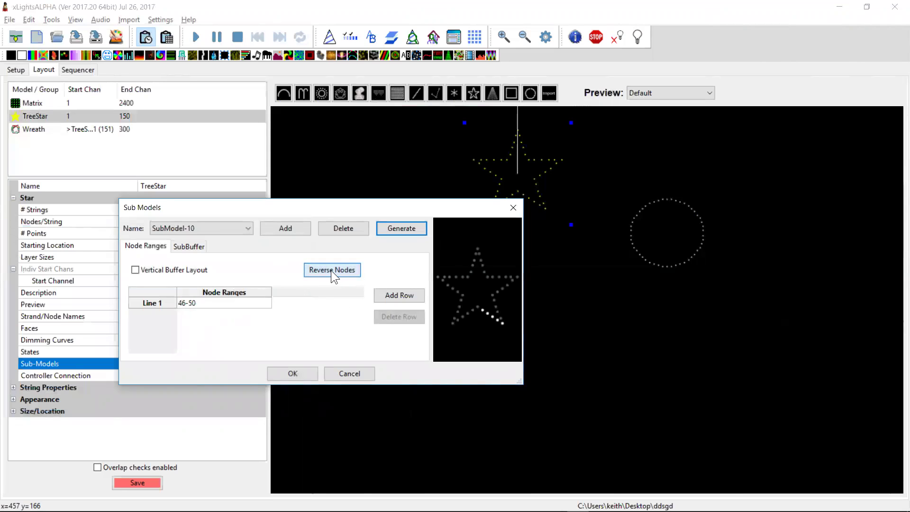
Add node range lines 1,2,3 and 1,5,2,4-5.
{"action": "left_click", "coordinate": [397, 295]}
{"action": "left_click", "coordinate": [197, 316]}
{"action": "type", "text": "1,2,3"}
{"action": "key", "text": "Return"}
{"action": "left_click", "coordinate": [384, 294]}
{"action": "left_click", "coordinate": [205, 325]}
{"action": "type", "text": "1,5,2,"}
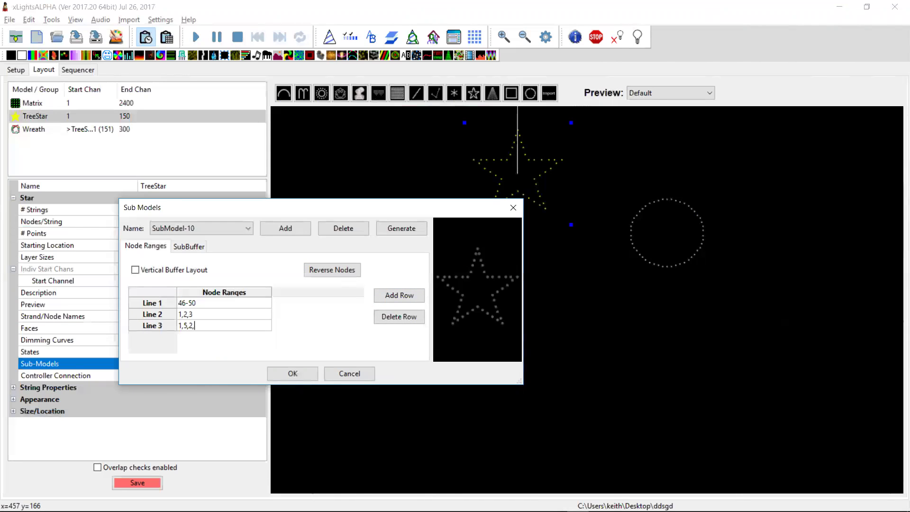
{"action": "type", "text": "4-5"}
Toggle Reverse Nodes repeatedly across all ranges, then cancel the submodel editor without saving.
{"action": "left_click", "coordinate": [331, 267]}
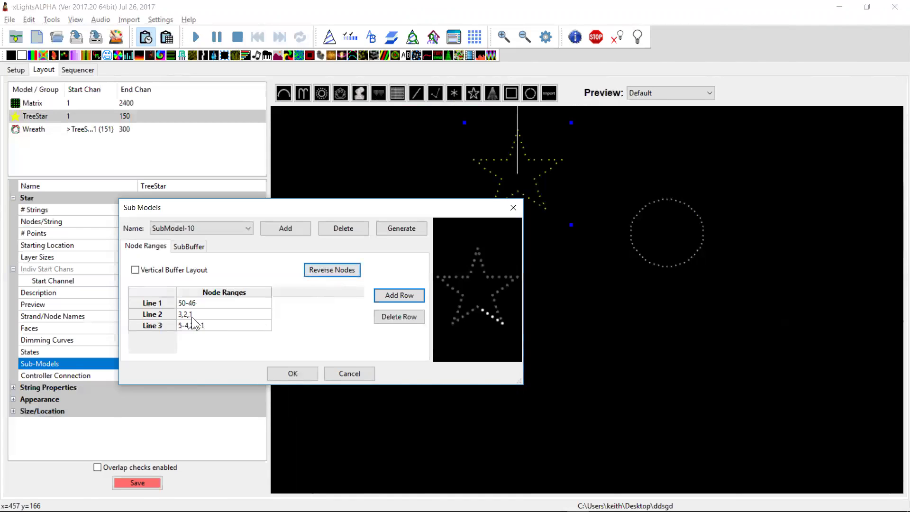
{"action": "left_click", "coordinate": [335, 271]}
{"action": "left_click", "coordinate": [335, 271]}
{"action": "left_click", "coordinate": [334, 271]}
{"action": "left_click", "coordinate": [335, 270]}
{"action": "left_click", "coordinate": [334, 270]}
{"action": "left_click", "coordinate": [334, 271]}
{"action": "left_click", "coordinate": [334, 270]}
{"action": "left_click", "coordinate": [335, 270]}
{"action": "left_click", "coordinate": [338, 374]}
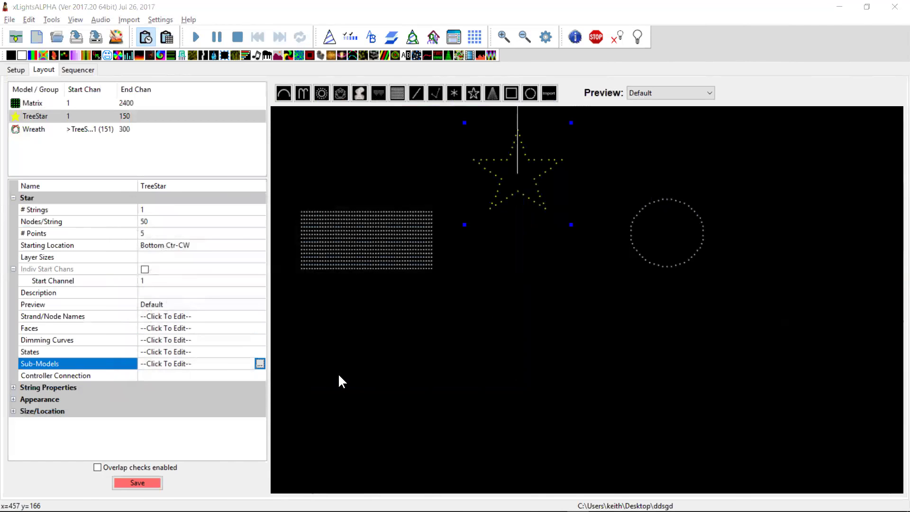
In Notepad++, move to the changelog entry about standard value curves.
{"action": "key", "text": "alt+Tab"}
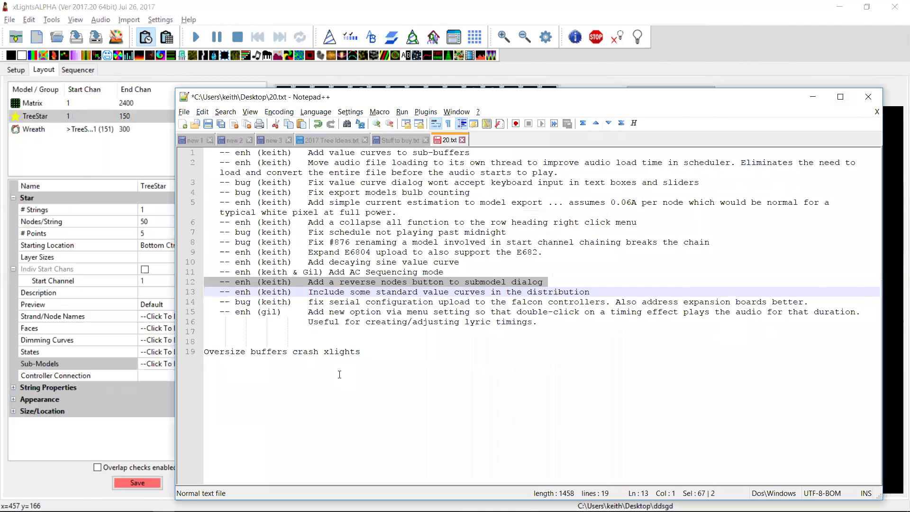
{"action": "key", "text": "Down"}
{"action": "key", "text": "Up"}
{"action": "key", "text": "shift+Down"}
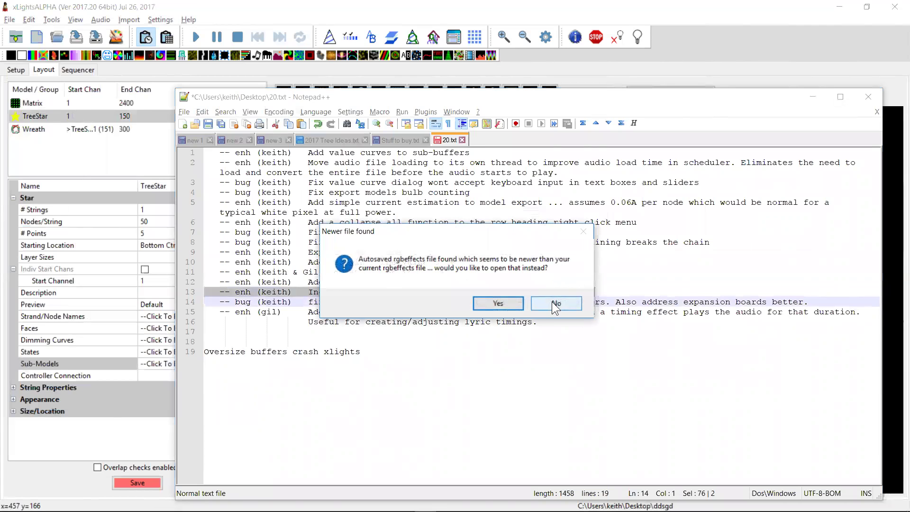
Decline xLights' newer autosaved file and start a new sequence from the Layout tab.
{"action": "left_click", "coordinate": [556, 304]}
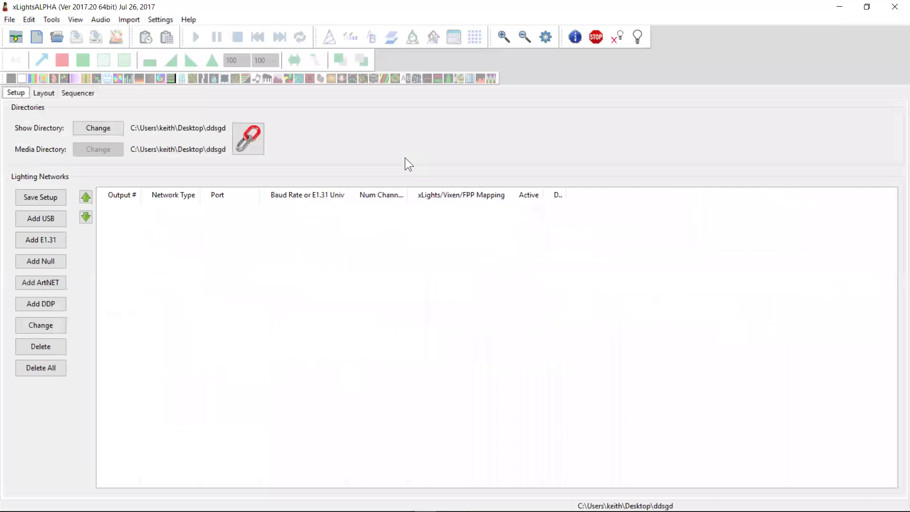
{"action": "left_click", "coordinate": [43, 93]}
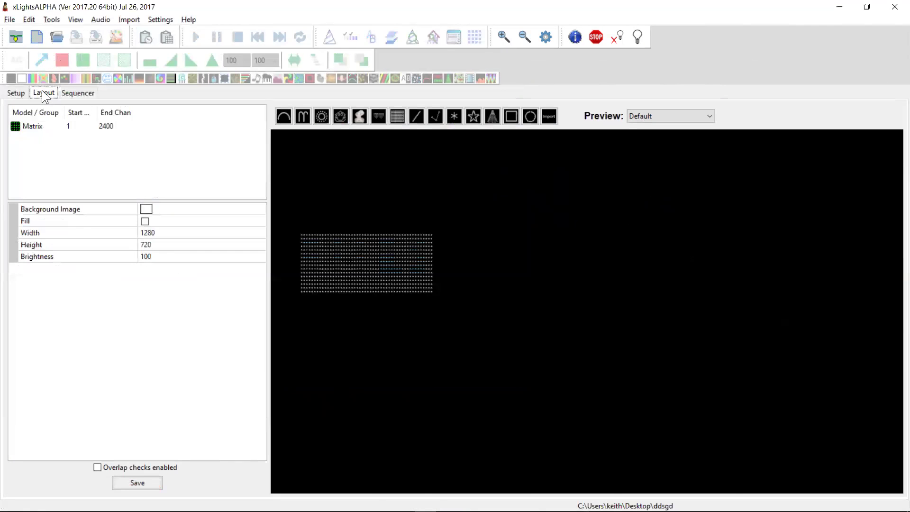
{"action": "left_click", "coordinate": [38, 37]}
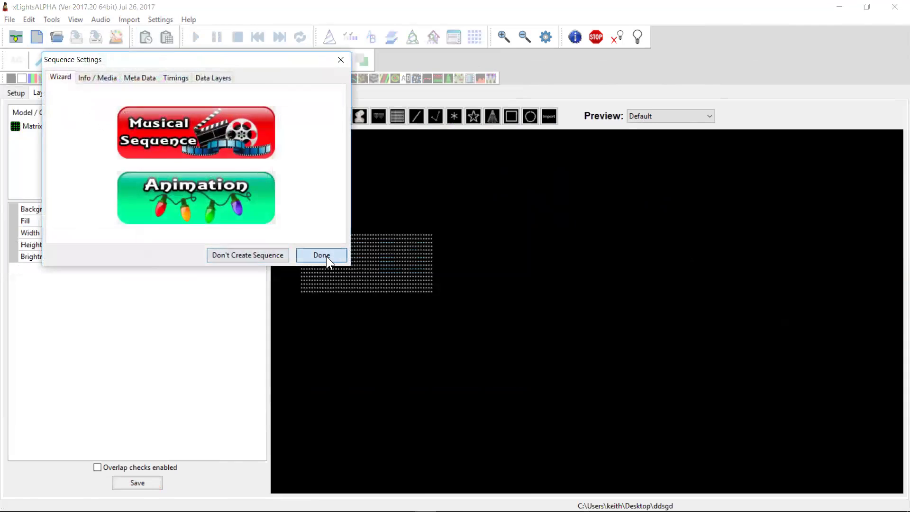
Complete sequence settings, drop a Bars effect on Matrix at 1.85–2.85 s, and open Palette Rep's value curve.
{"action": "left_click", "coordinate": [326, 256]}
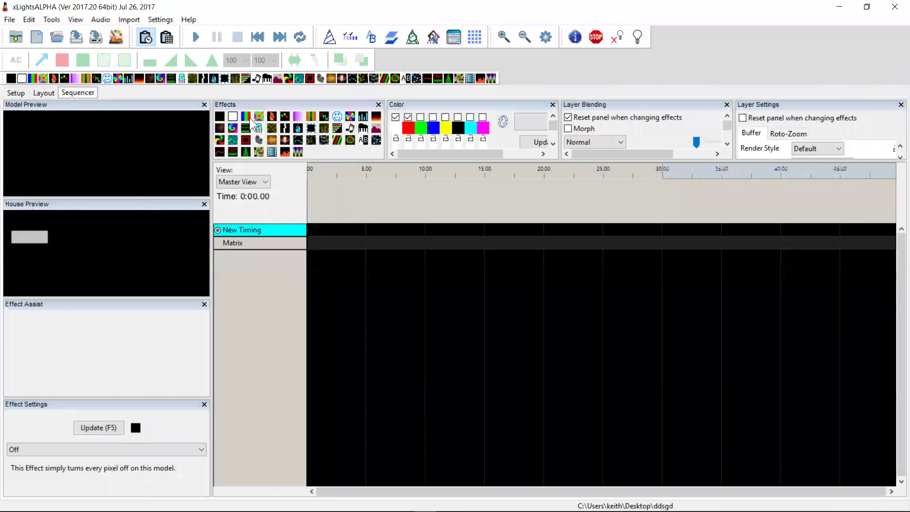
{"action": "left_click_drag", "start_coordinate": [329, 230], "coordinate": [334, 243]}
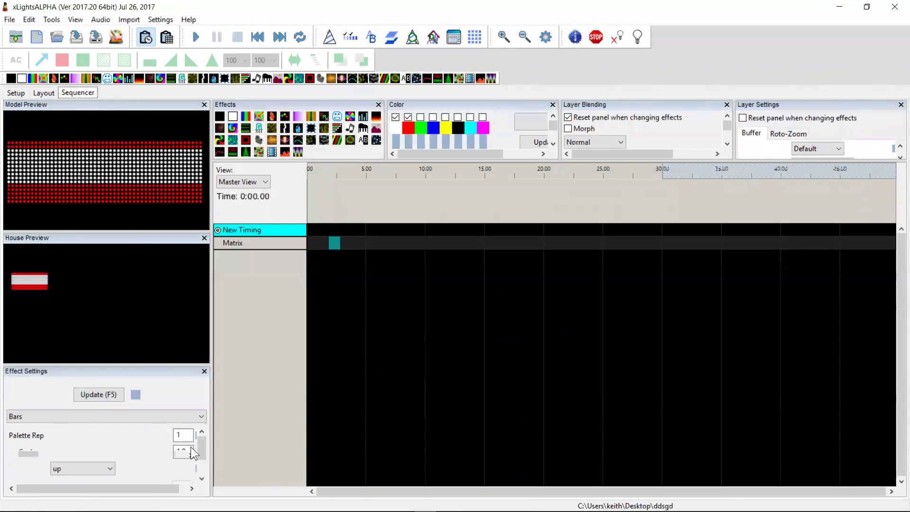
{"action": "left_click", "coordinate": [167, 436]}
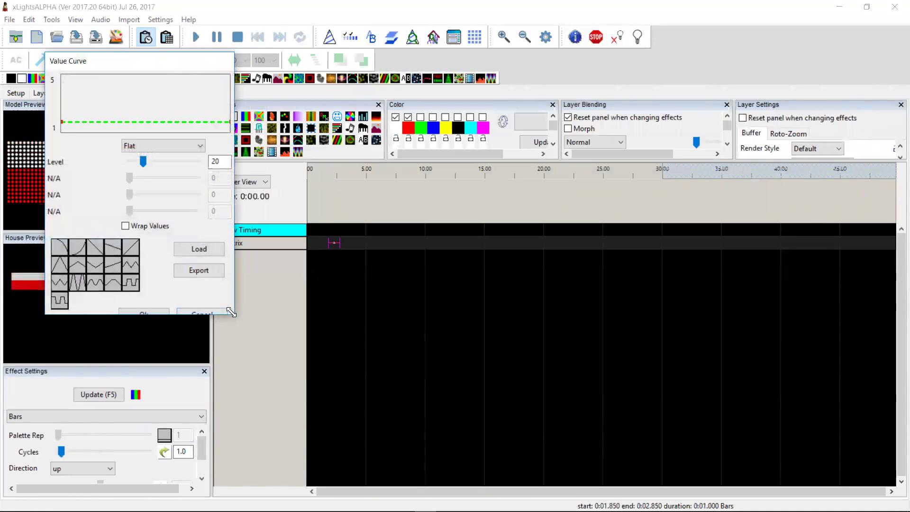
Enlarge the curve editor and try Ramp, Ramp Up/Down, Saw Tooth (inverted, restored), Sine, then Exponential Down.
{"action": "left_click_drag", "start_coordinate": [231, 312], "coordinate": [363, 359]}
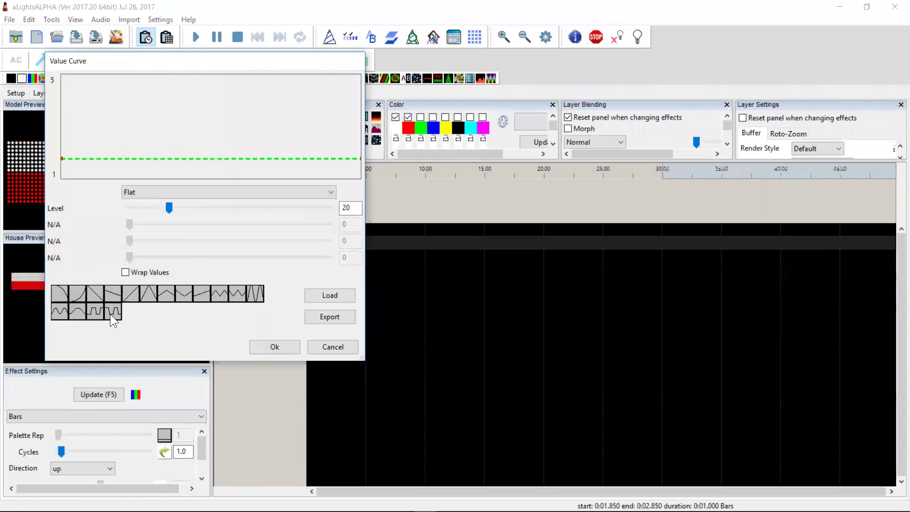
{"action": "left_click", "coordinate": [135, 292]}
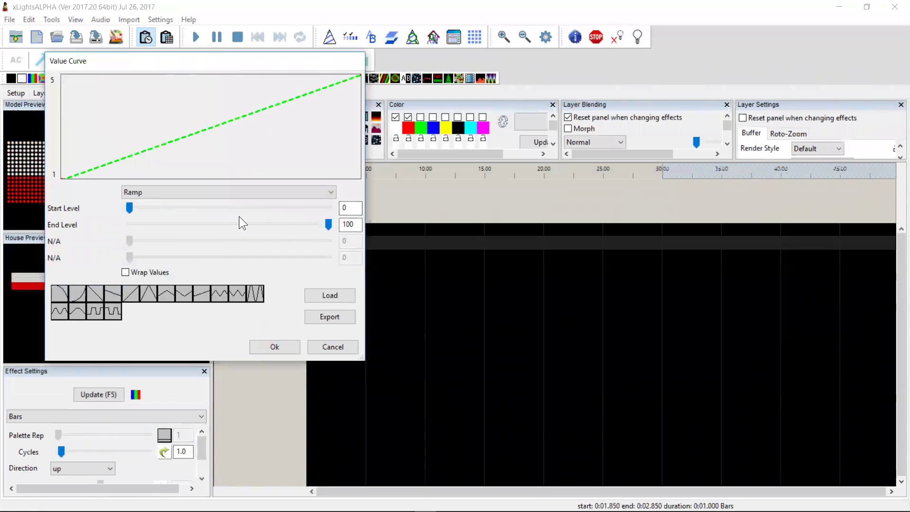
{"action": "left_click", "coordinate": [166, 294]}
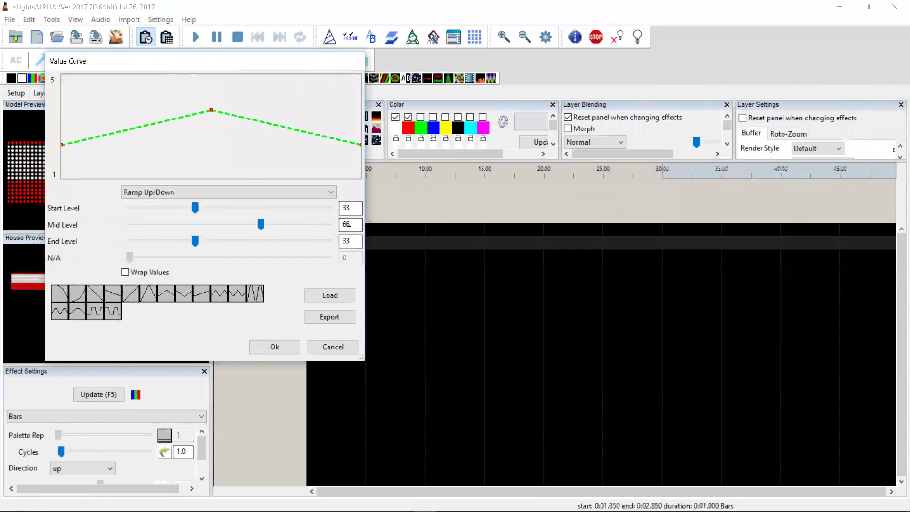
{"action": "left_click", "coordinate": [218, 292]}
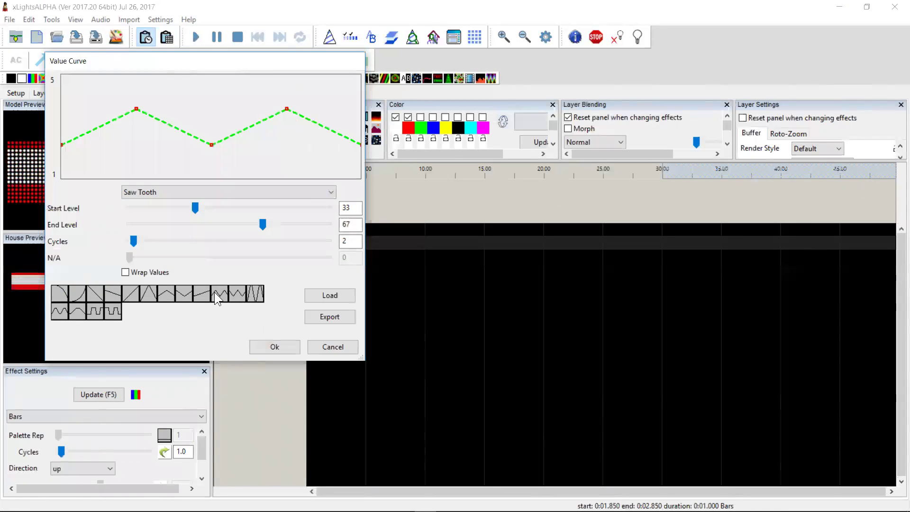
{"action": "left_click", "coordinate": [234, 294]}
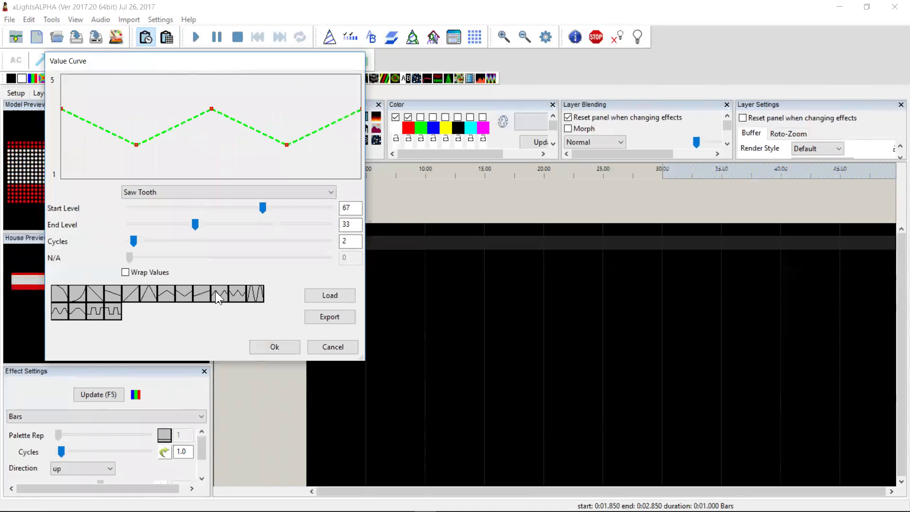
{"action": "left_click", "coordinate": [215, 291]}
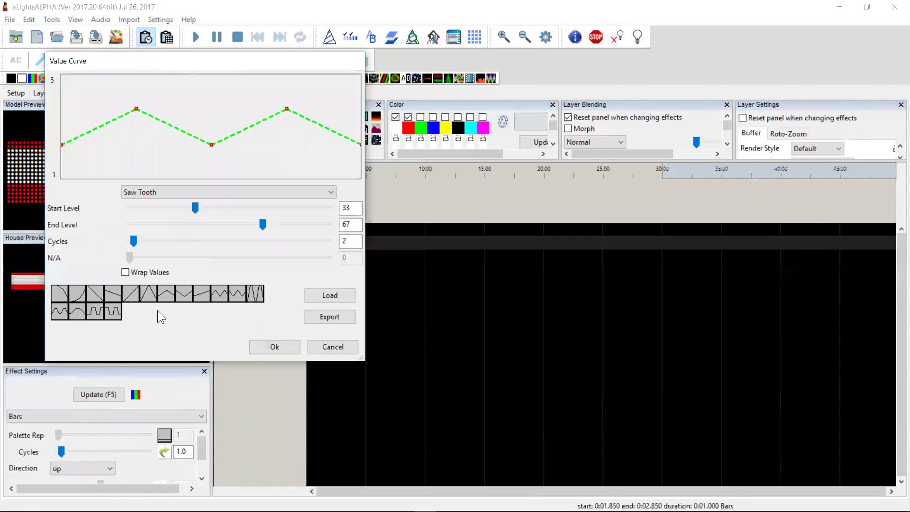
{"action": "left_click", "coordinate": [75, 311]}
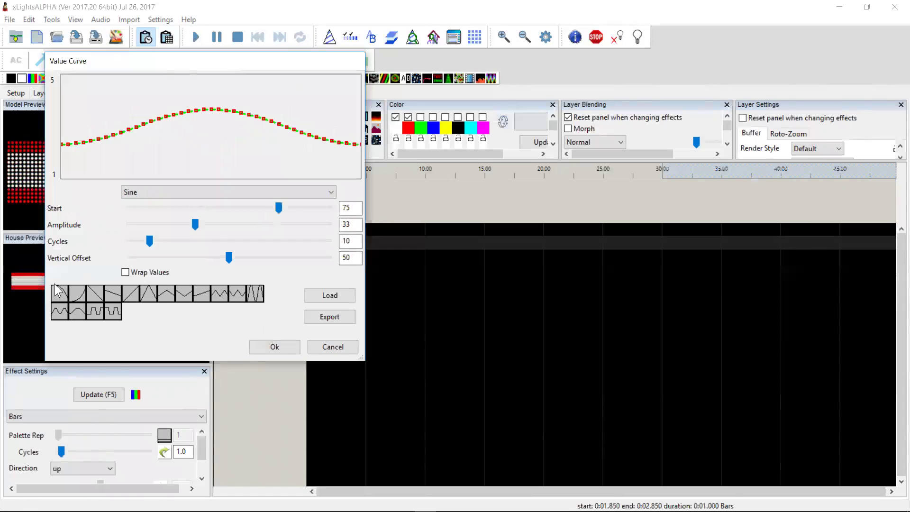
{"action": "left_click", "coordinate": [63, 291]}
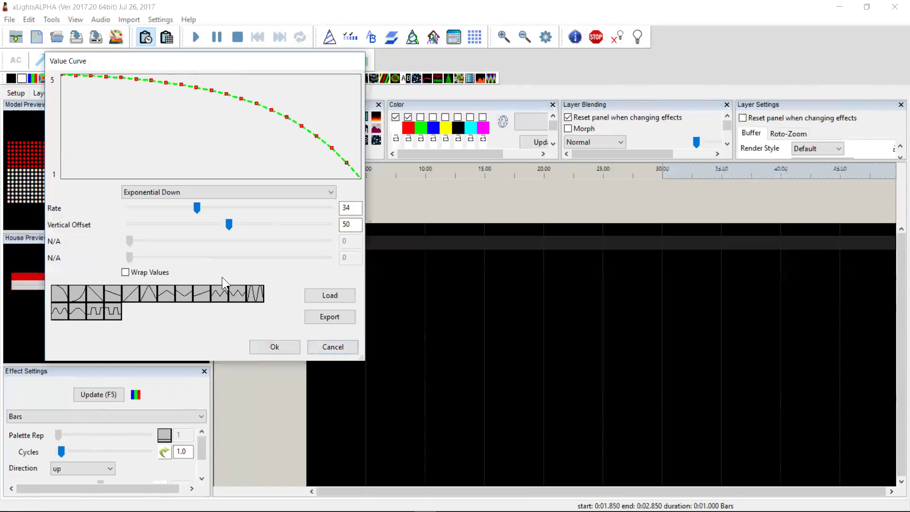
Close the value curve dialog and select changelog line 14 about the falcon serial upload fix.
{"action": "left_click", "coordinate": [332, 347]}
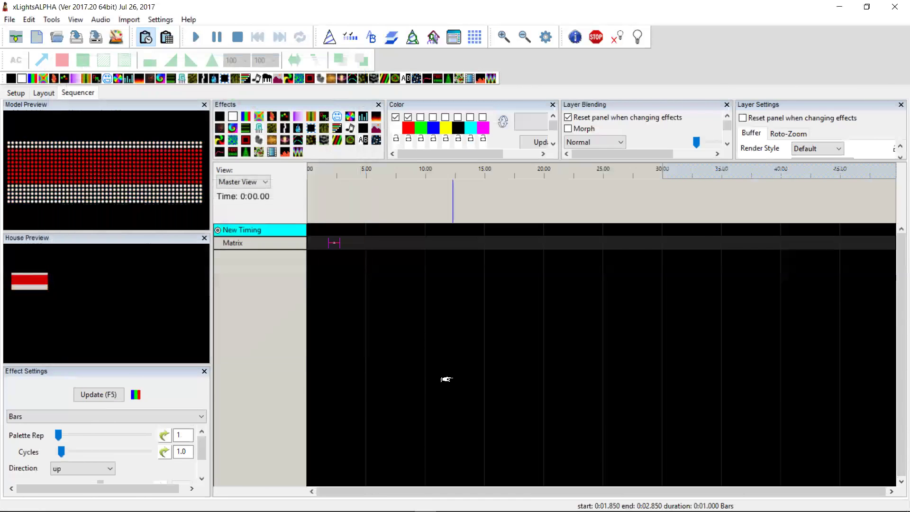
{"action": "key", "text": "alt+Tab"}
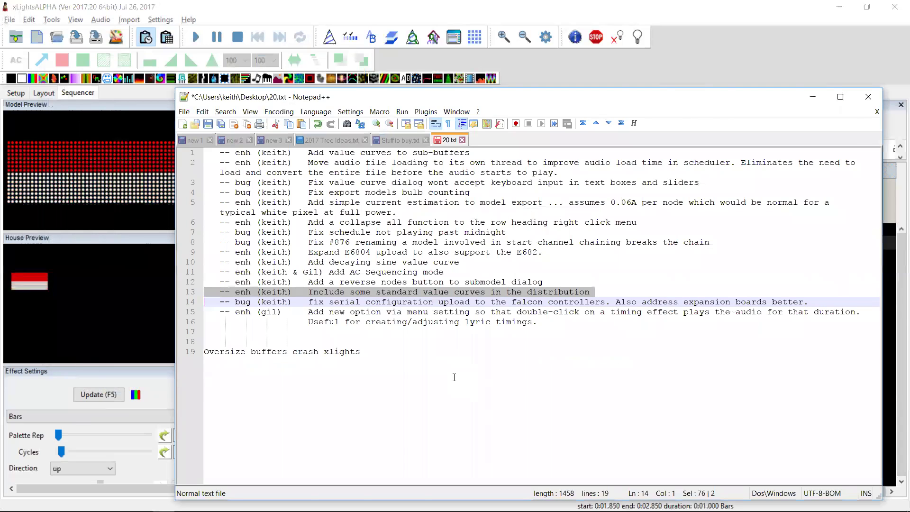
{"action": "key", "text": "Down"}
{"action": "key", "text": "Up"}
{"action": "key", "text": "shift+Down"}
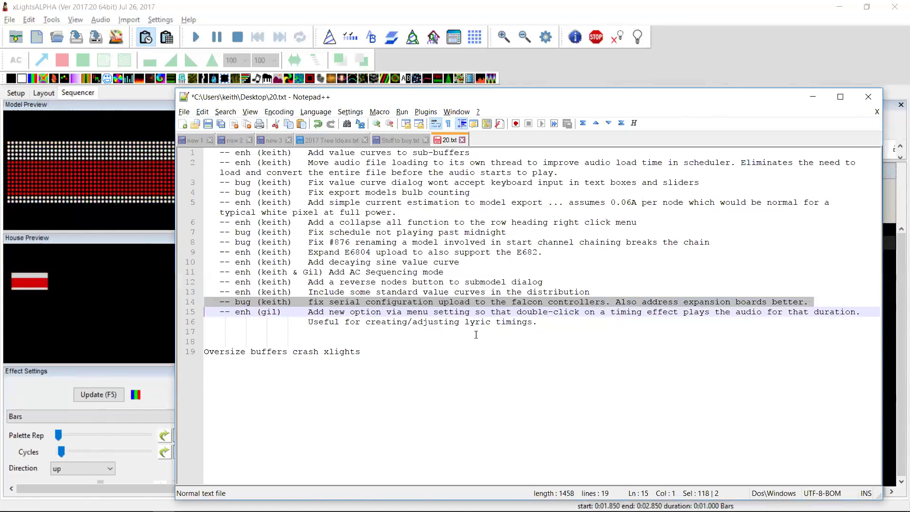
Back in xLights, add timing marks at 4.75 s and 13.0 s and play the 4.75–13.0 s interval.
{"action": "key", "text": "alt+Tab"}
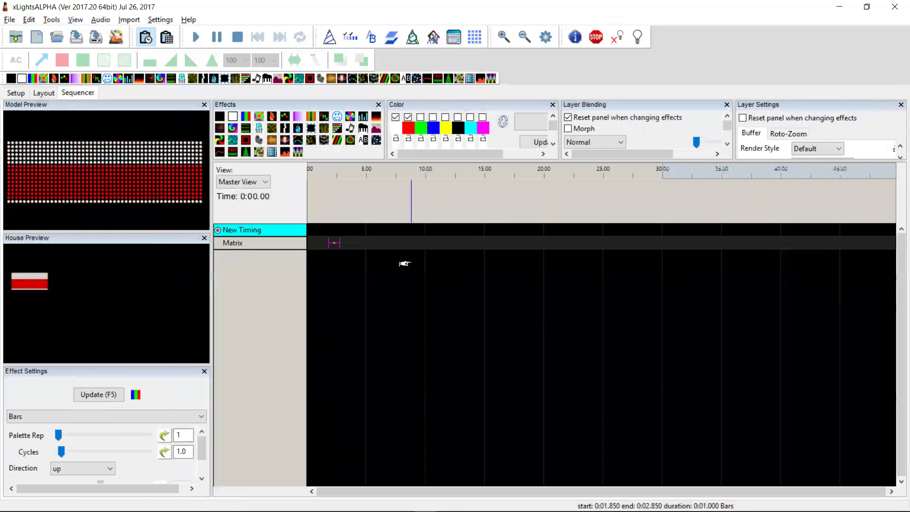
{"action": "left_click", "coordinate": [363, 211]}
{"action": "key", "text": "t"}
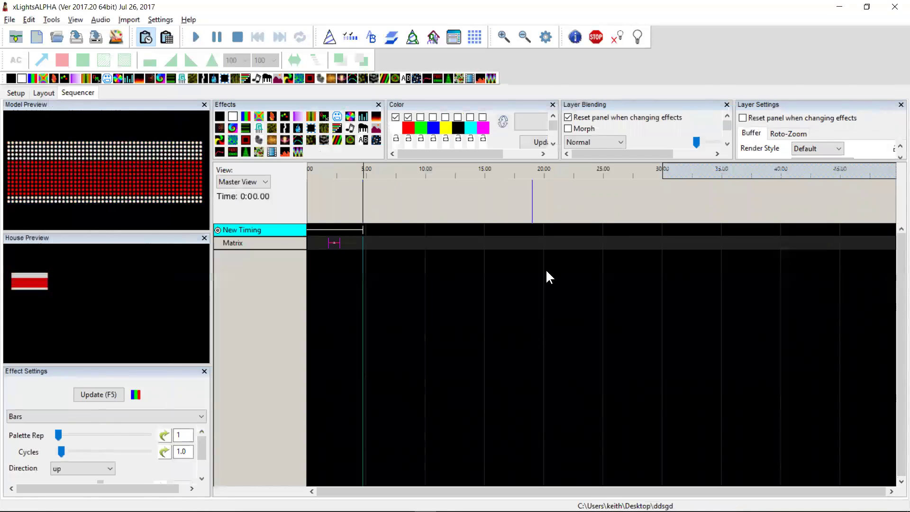
{"action": "left_click", "coordinate": [461, 207]}
{"action": "key", "text": "t"}
{"action": "left_click", "coordinate": [409, 230]}
{"action": "key", "text": "space"}
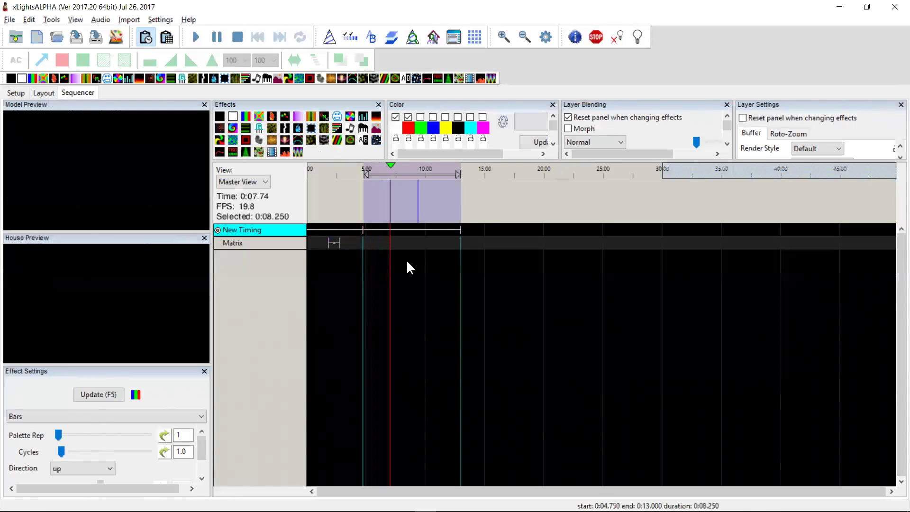
{"action": "left_click", "coordinate": [157, 19]}
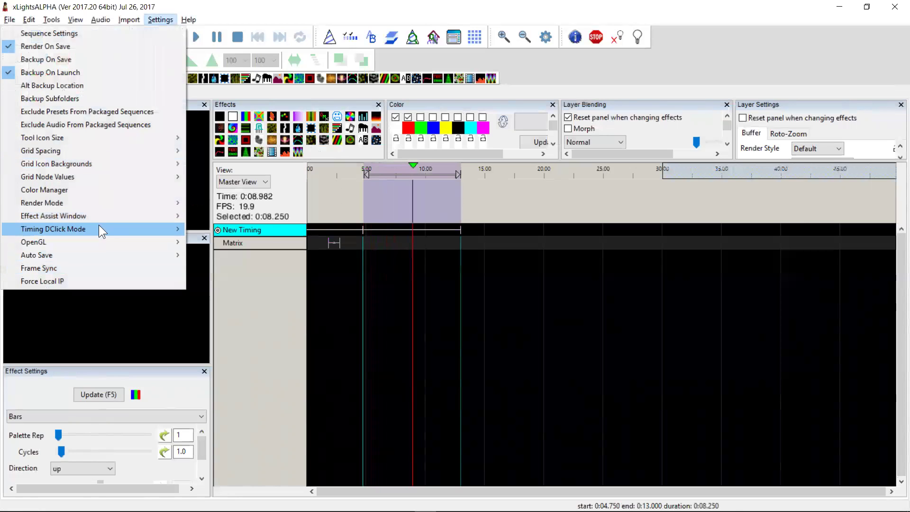
Set Timing DClick Mode to Edit Text and label the 4.75–13.0 s timing mark 'dhgfakdfkasd'.
{"action": "mouse_move", "coordinate": [97, 228]}
{"action": "left_click", "coordinate": [236, 229]}
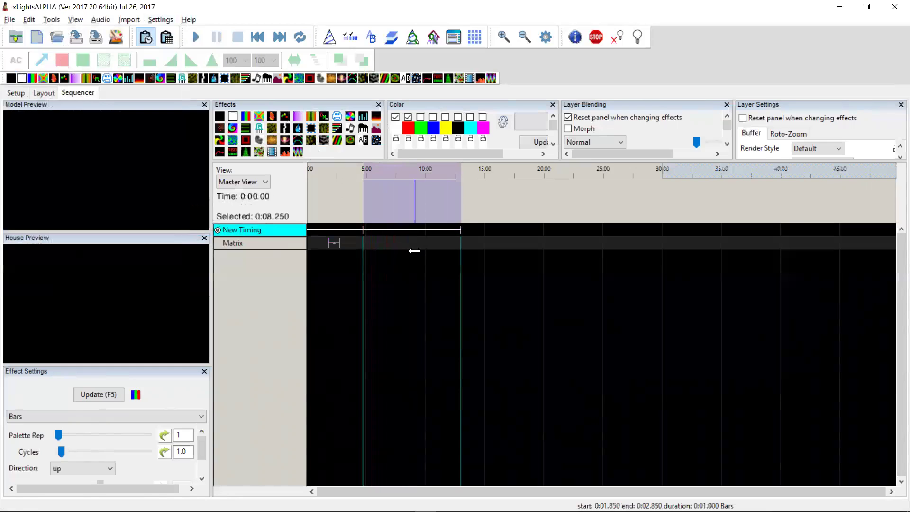
{"action": "double_click", "coordinate": [411, 230]}
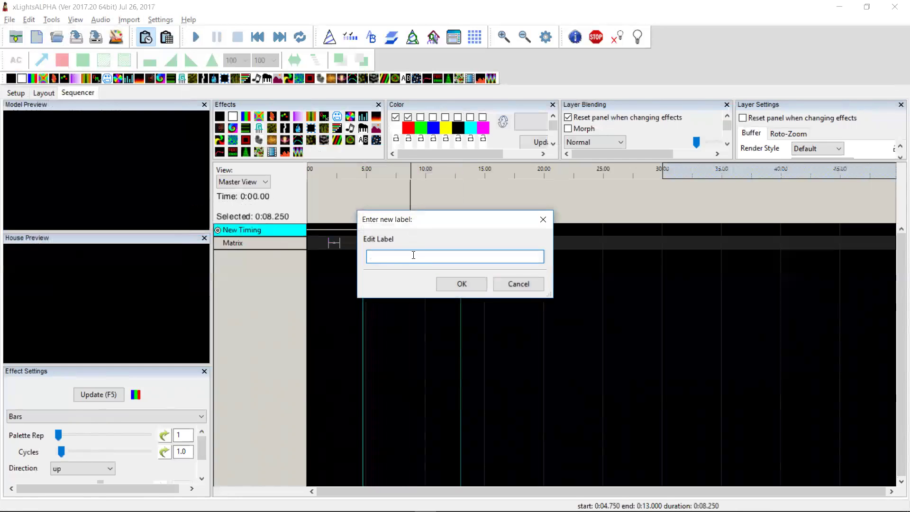
{"action": "left_click", "coordinate": [455, 281]}
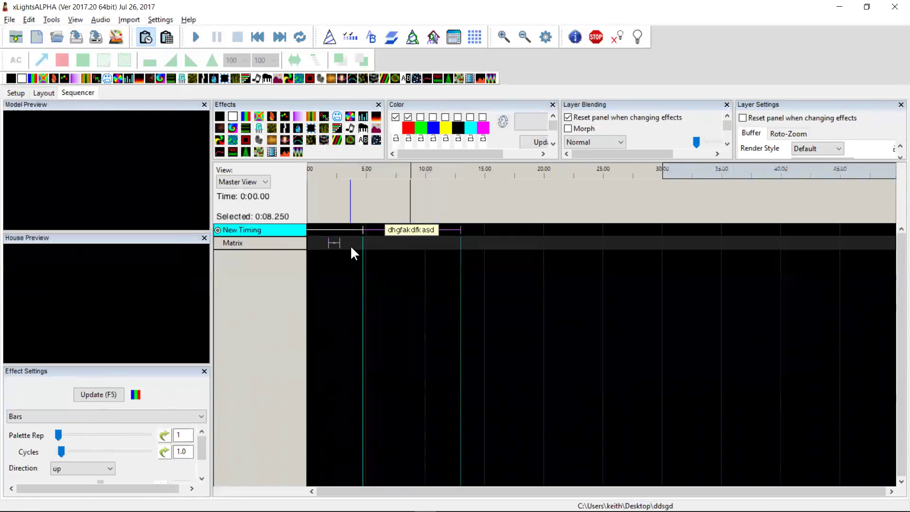
Select, deselect and reselect the small Bars effect on Matrix to preview it.
{"action": "left_click", "coordinate": [326, 245]}
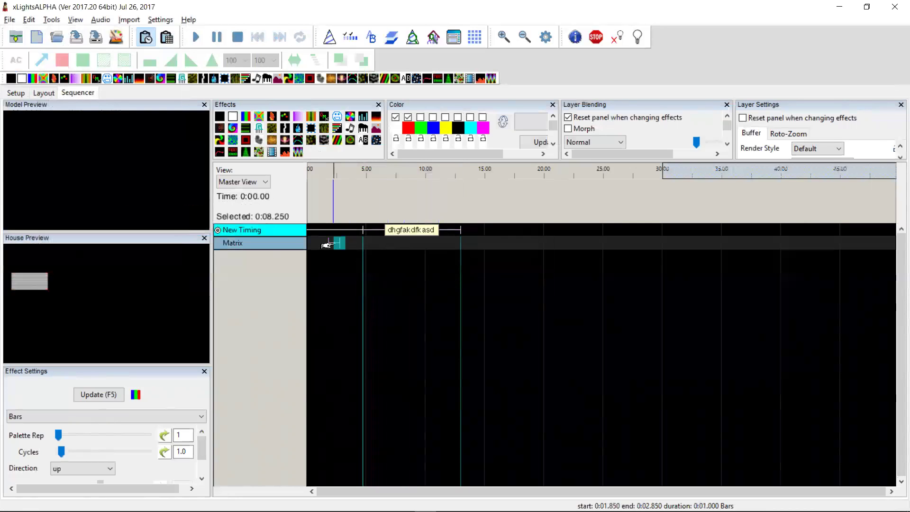
{"action": "left_click", "coordinate": [405, 243]}
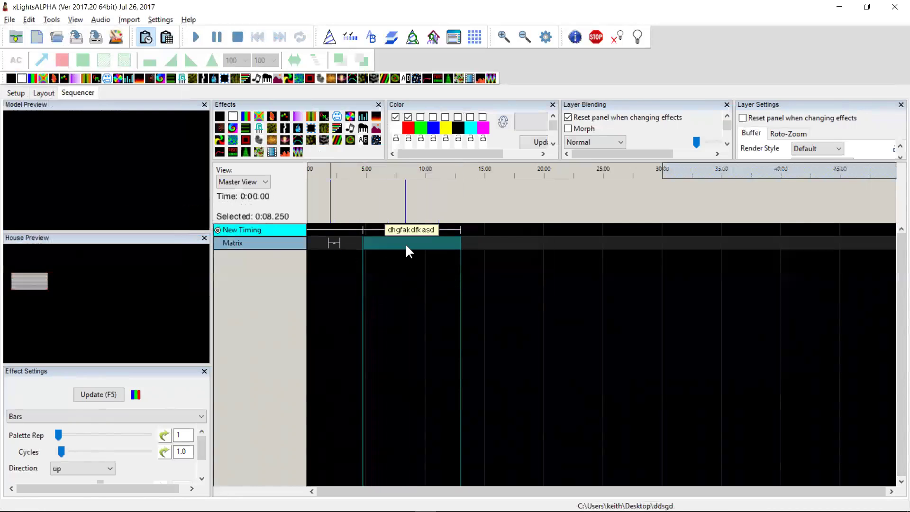
{"action": "left_click", "coordinate": [326, 245]}
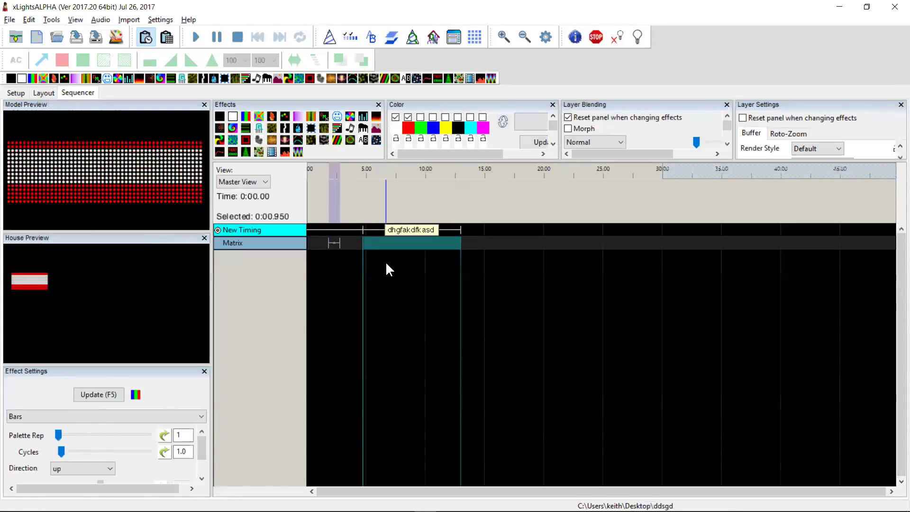
Set Timing DClick Mode to Play Timing, then play the labelled mark's 4.75–13.0 s range.
{"action": "left_click", "coordinate": [158, 19]}
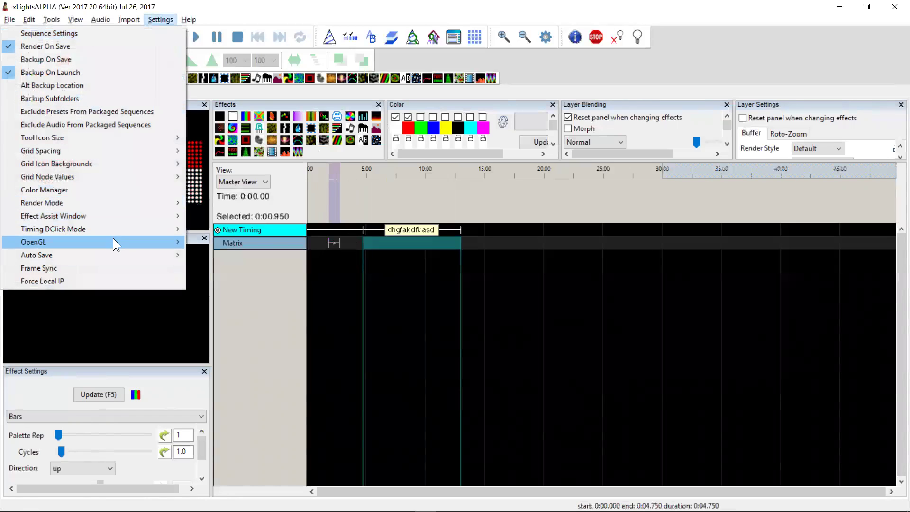
{"action": "mouse_move", "coordinate": [131, 225]}
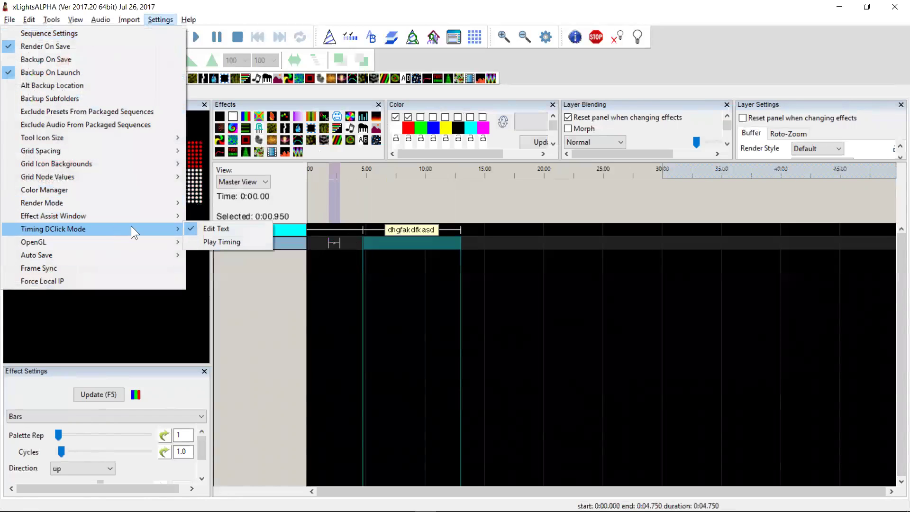
{"action": "left_click", "coordinate": [209, 241]}
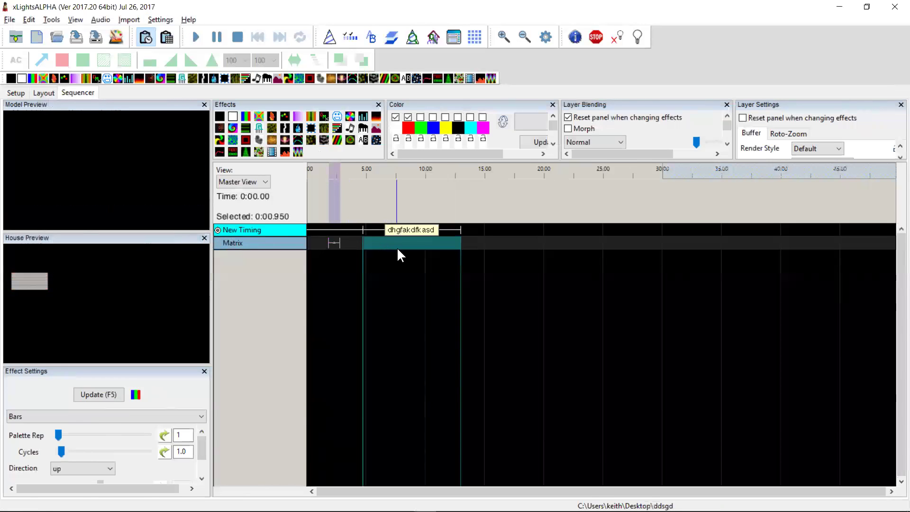
{"action": "double_click", "coordinate": [410, 235]}
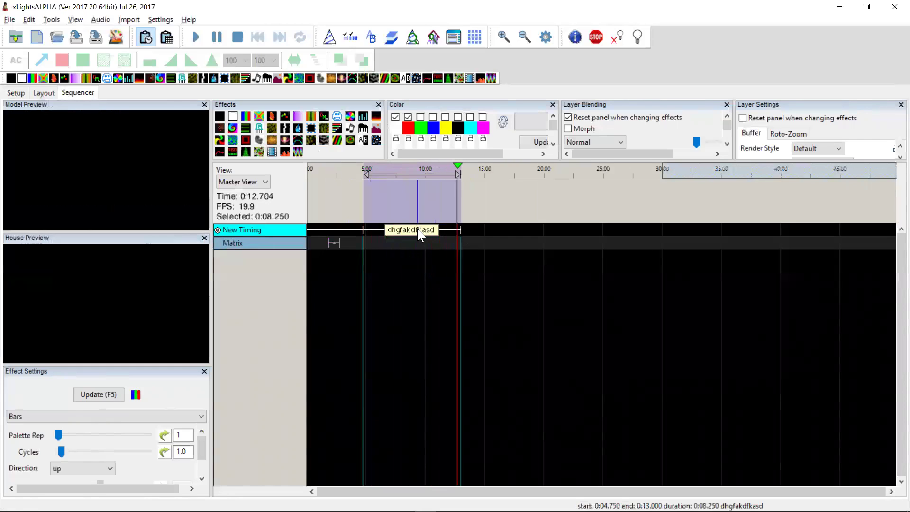
{"action": "key", "text": "space"}
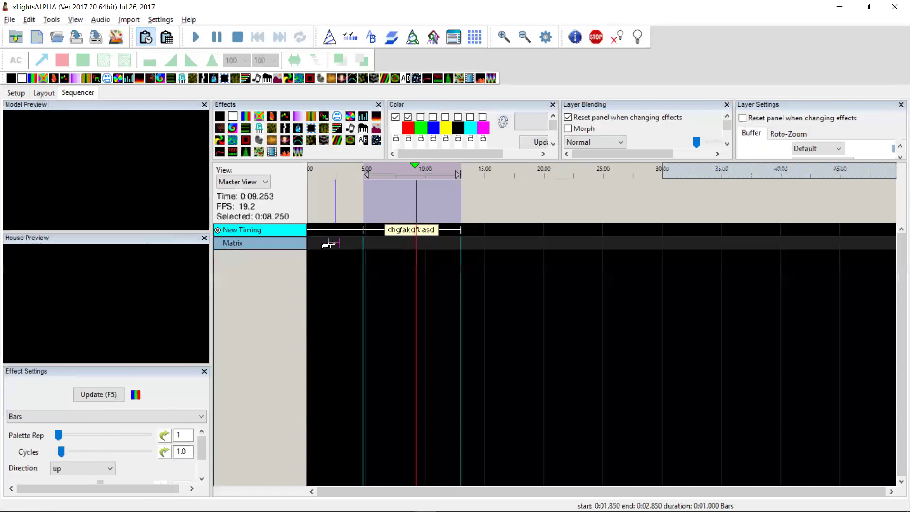
Add a Bars effect on the Matrix row and replay the mark, keeping its 'dhgfakdfkasd' label.
{"action": "left_click_drag", "start_coordinate": [336, 244], "coordinate": [347, 243]}
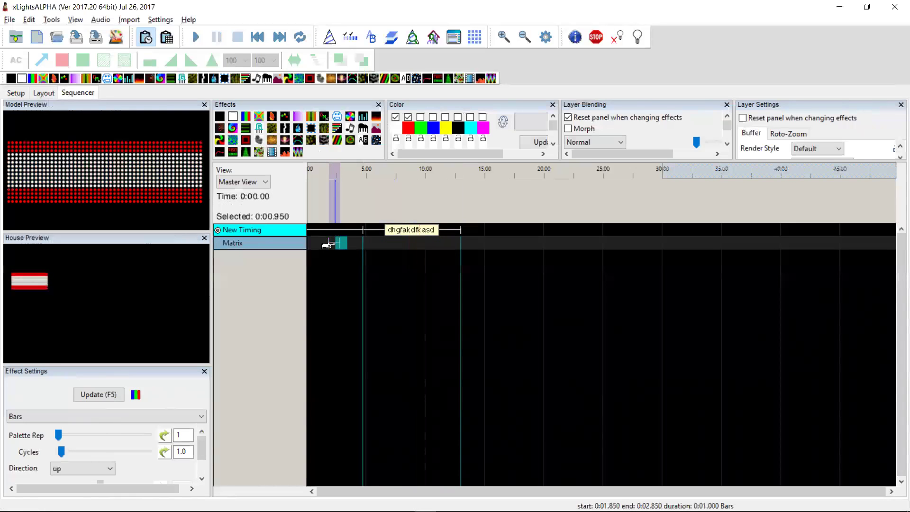
{"action": "left_click", "coordinate": [415, 234]}
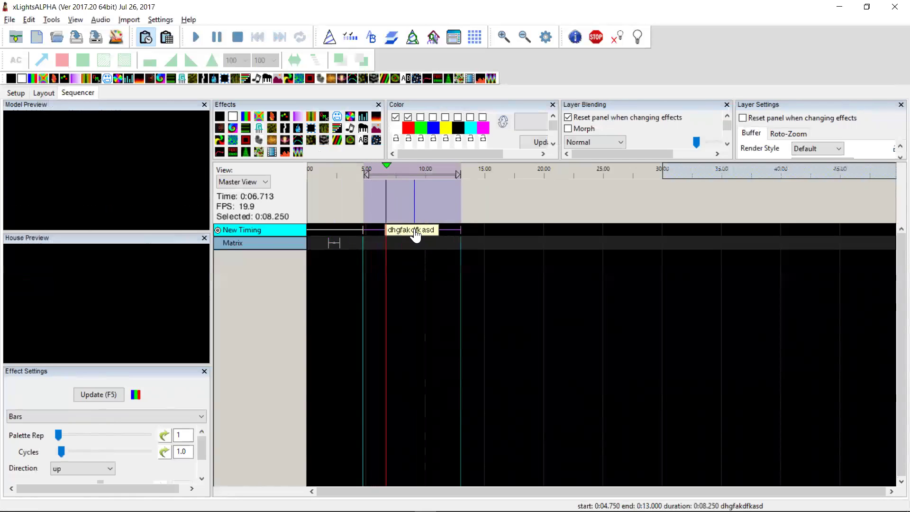
{"action": "double_click", "coordinate": [416, 234]}
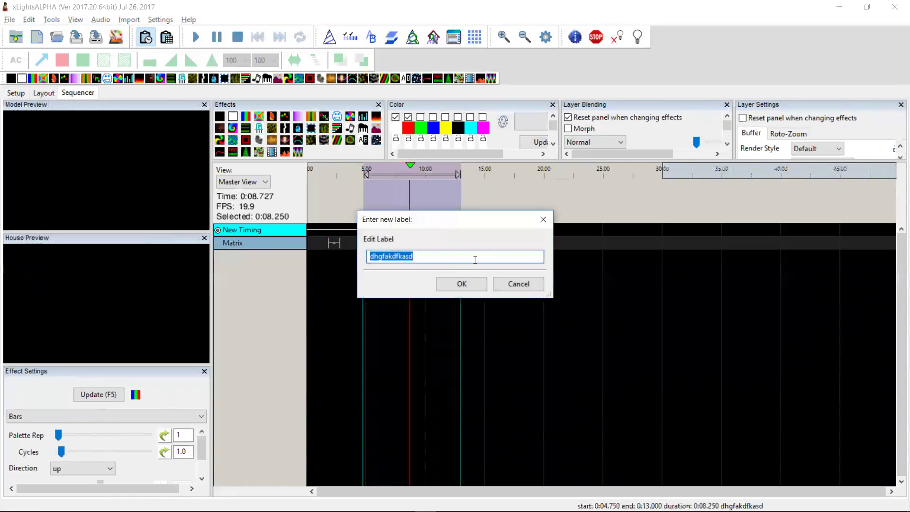
{"action": "left_click", "coordinate": [506, 283]}
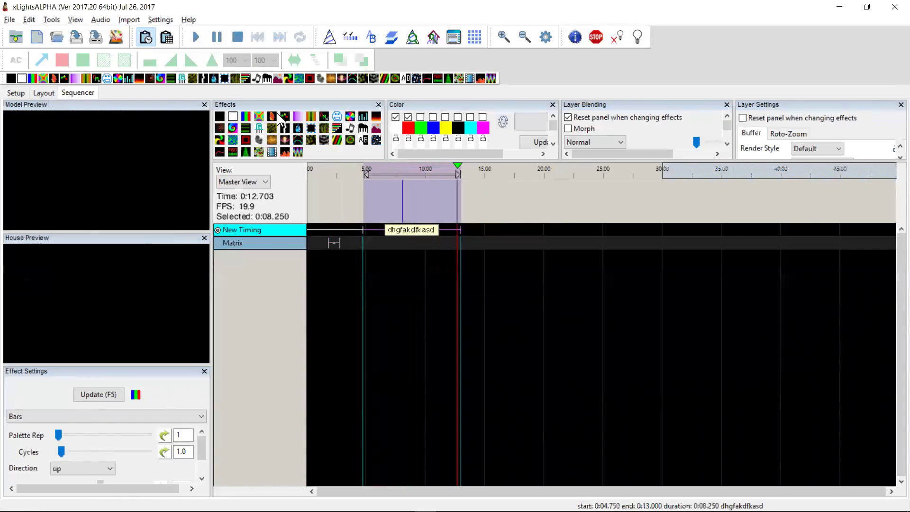
Switch Timing DClick Mode back to Edit Text and deselect the 'dhgfakdfkasd' timing mark.
{"action": "left_click", "coordinate": [153, 21]}
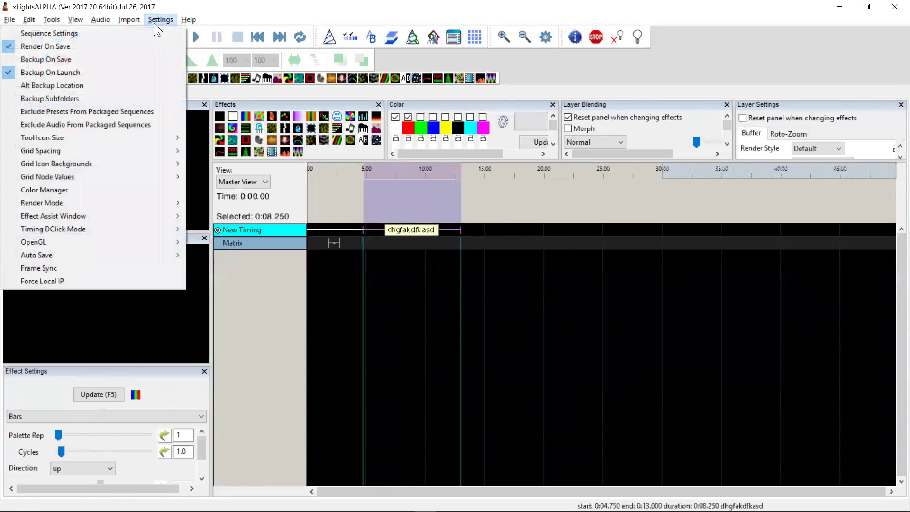
{"action": "mouse_move", "coordinate": [125, 233]}
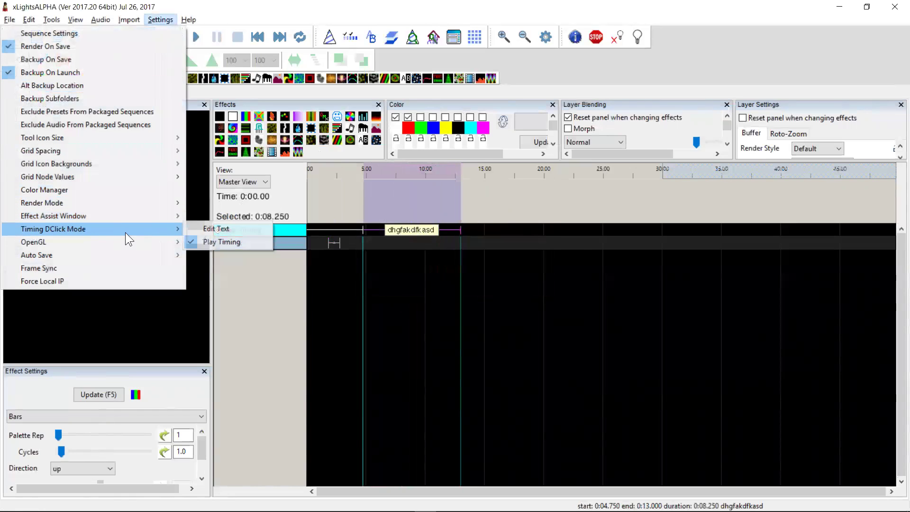
{"action": "left_click", "coordinate": [196, 228]}
{"action": "left_click", "coordinate": [416, 257]}
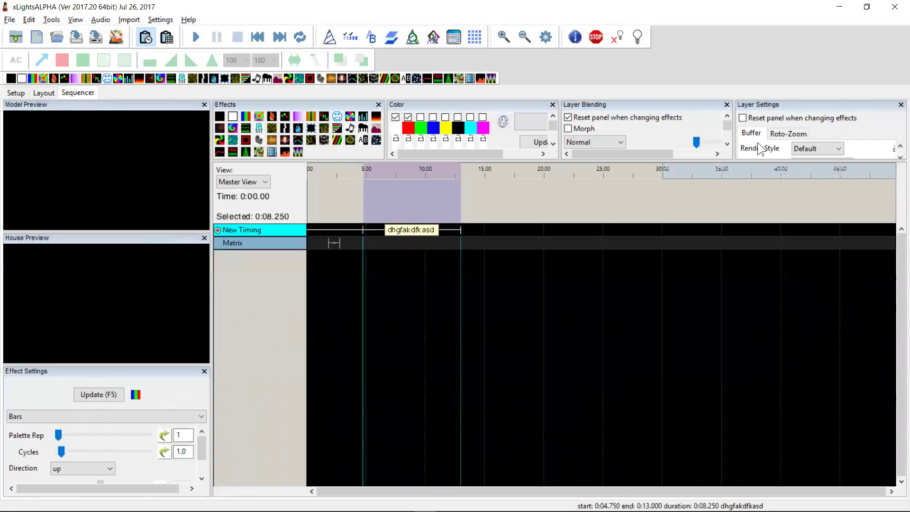
Drag the splitter down to expose Sparkles, transition and Blur options in the top panels.
{"action": "left_click_drag", "start_coordinate": [747, 159], "coordinate": [744, 264]}
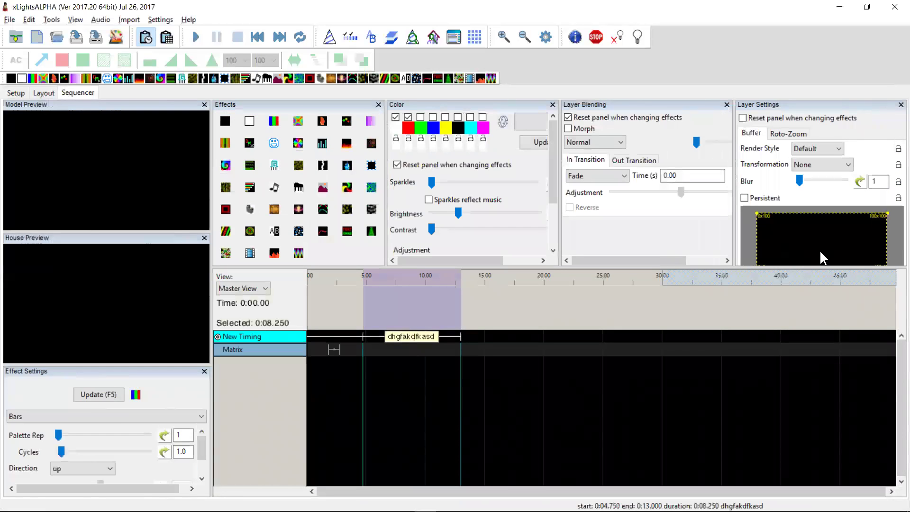